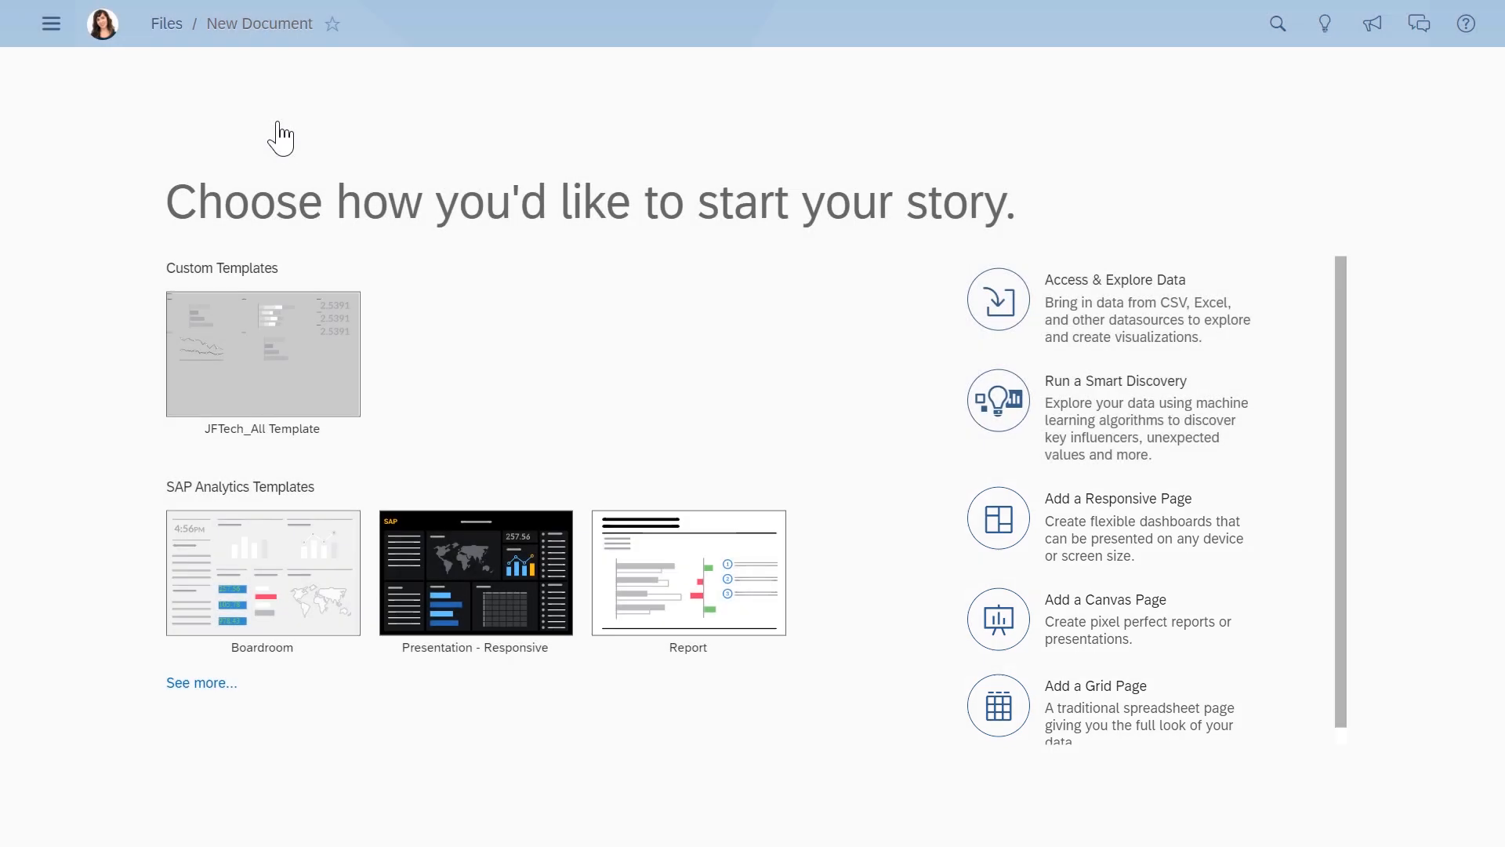
# - Ask Search to Insight "show me Sales revenue in 2019", using the Sales revenue measure from DEMO_16327_BRB_statistics
pyautogui.click(1325, 32)
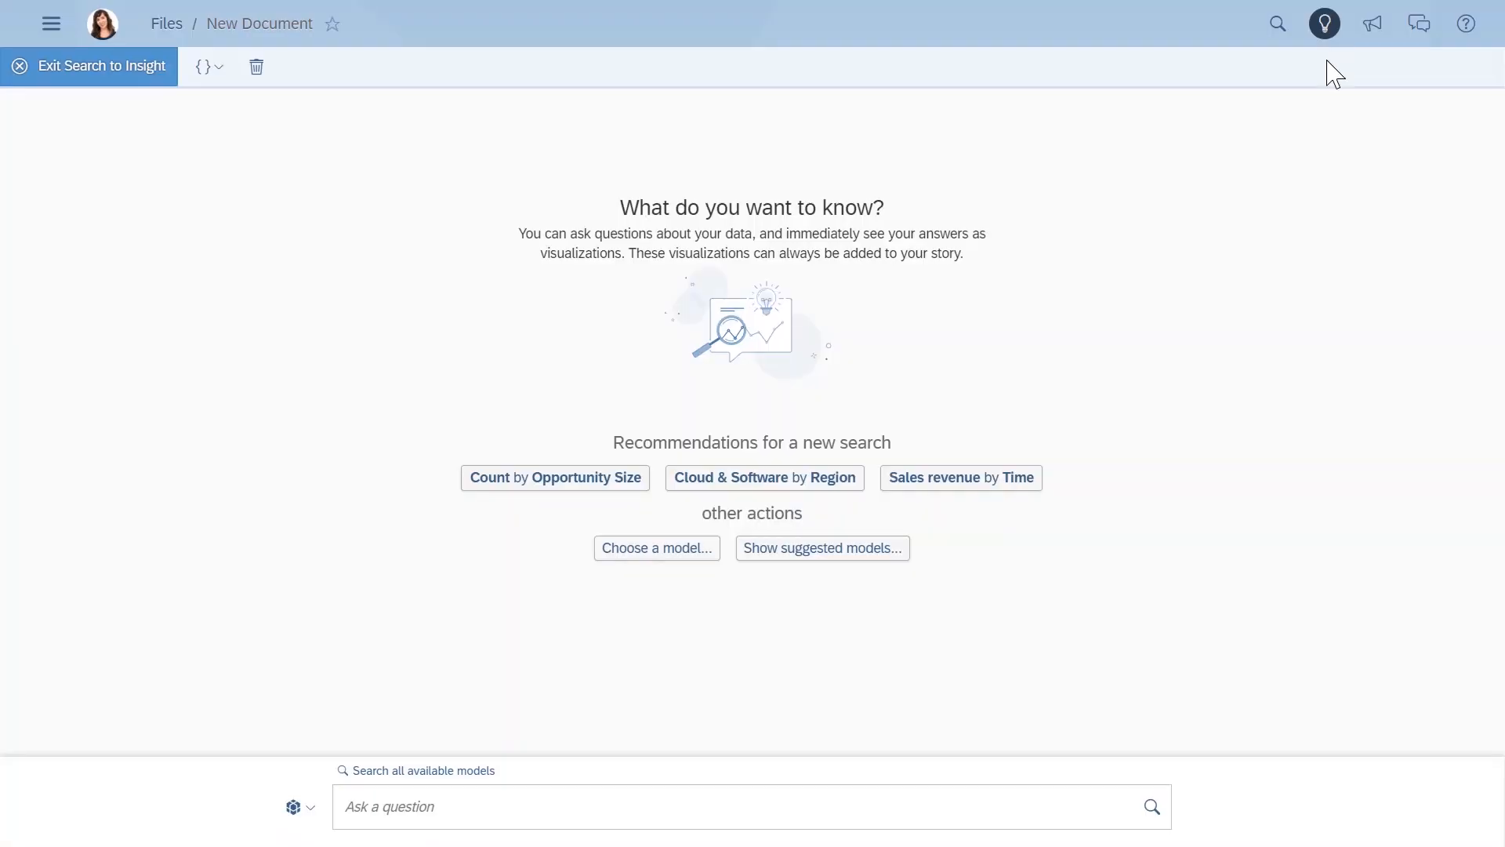
pyautogui.click(415, 809)
pyautogui.write('show me sales revenue')
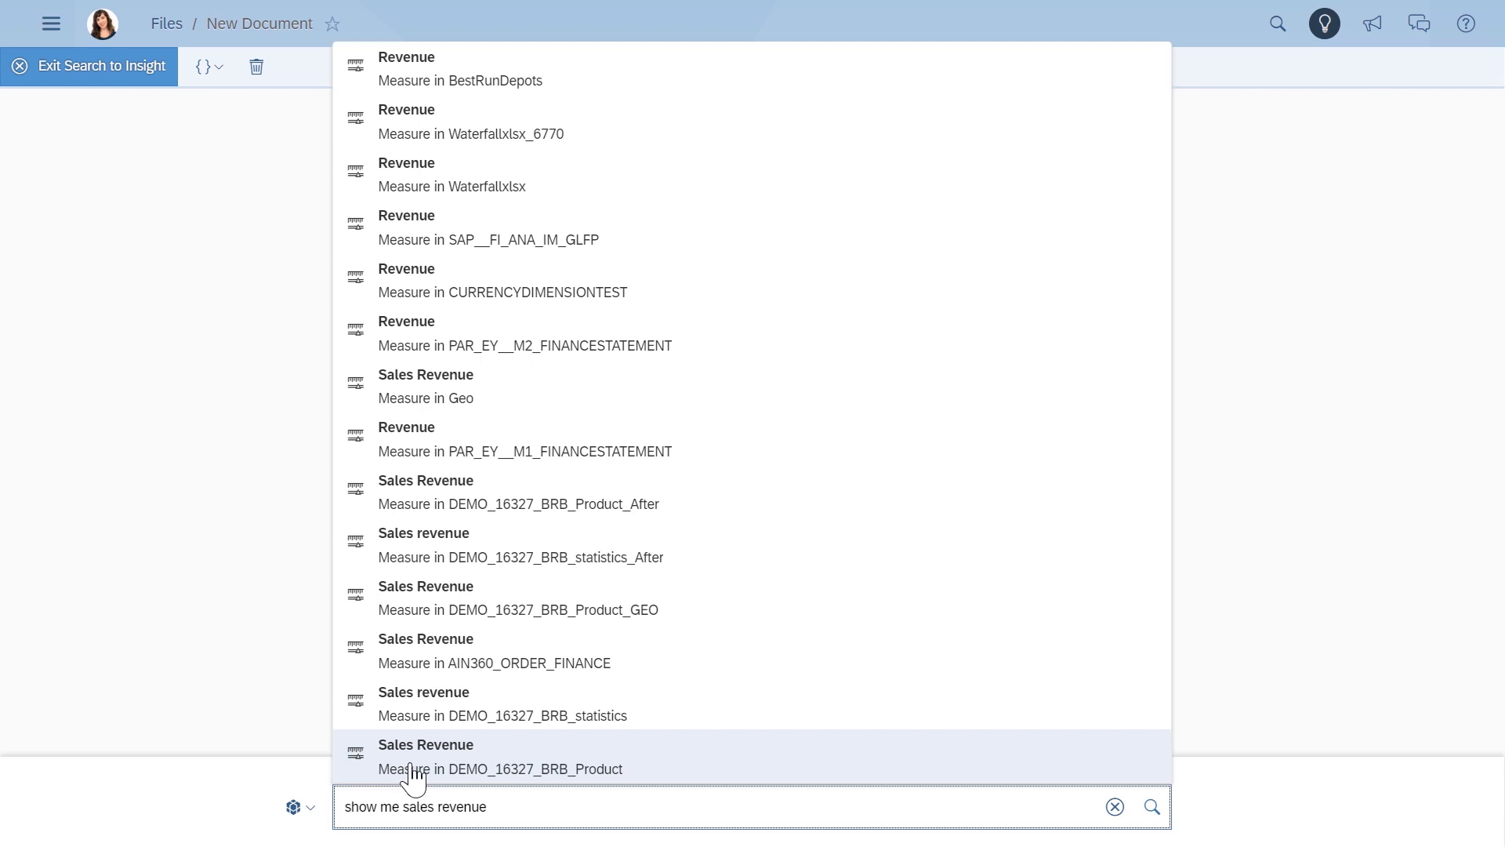
pyautogui.click(427, 720)
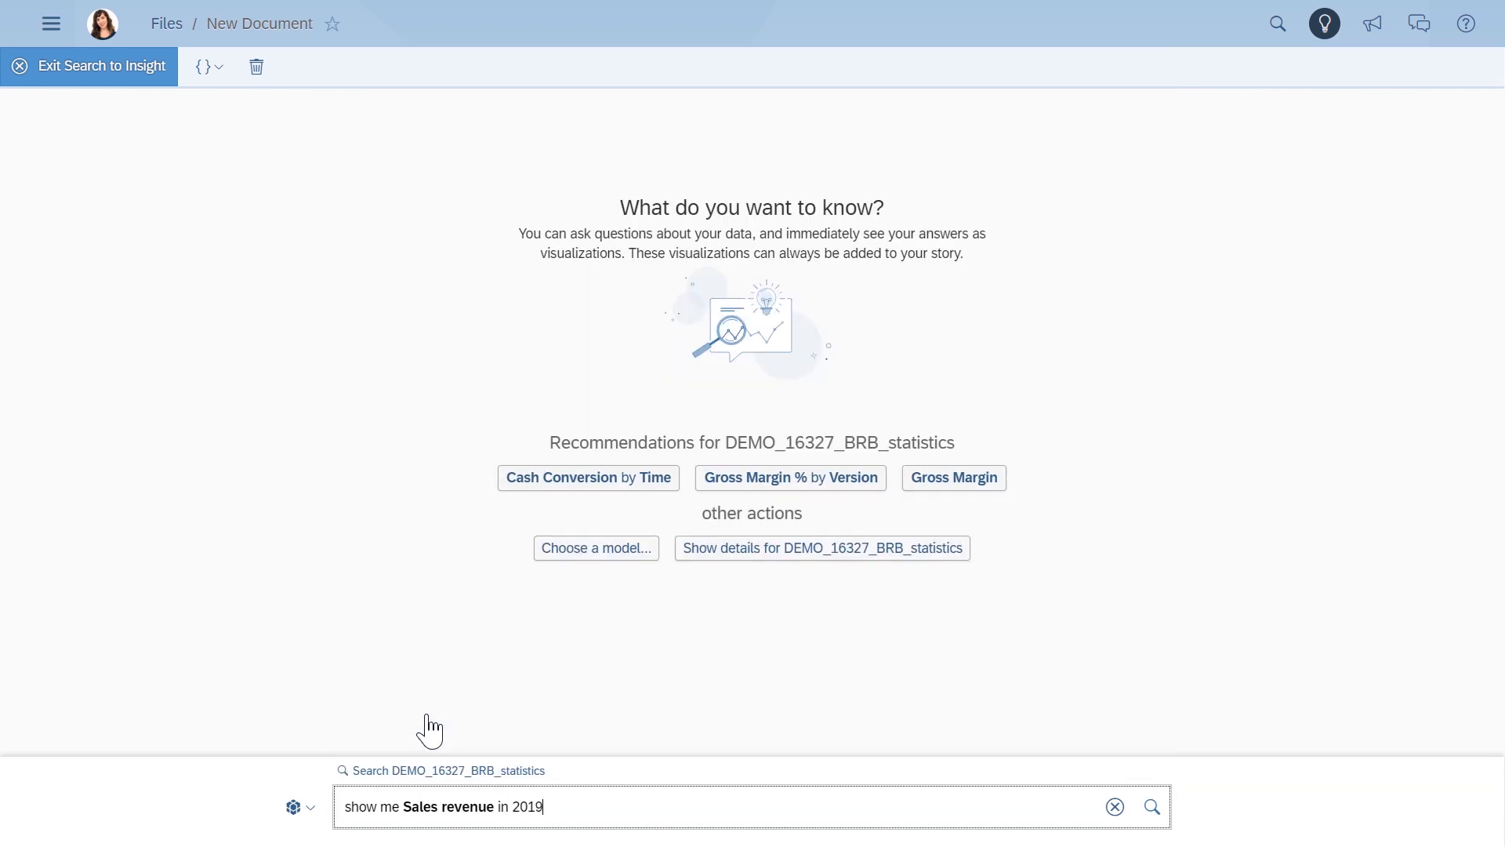
pyautogui.click(1154, 817)
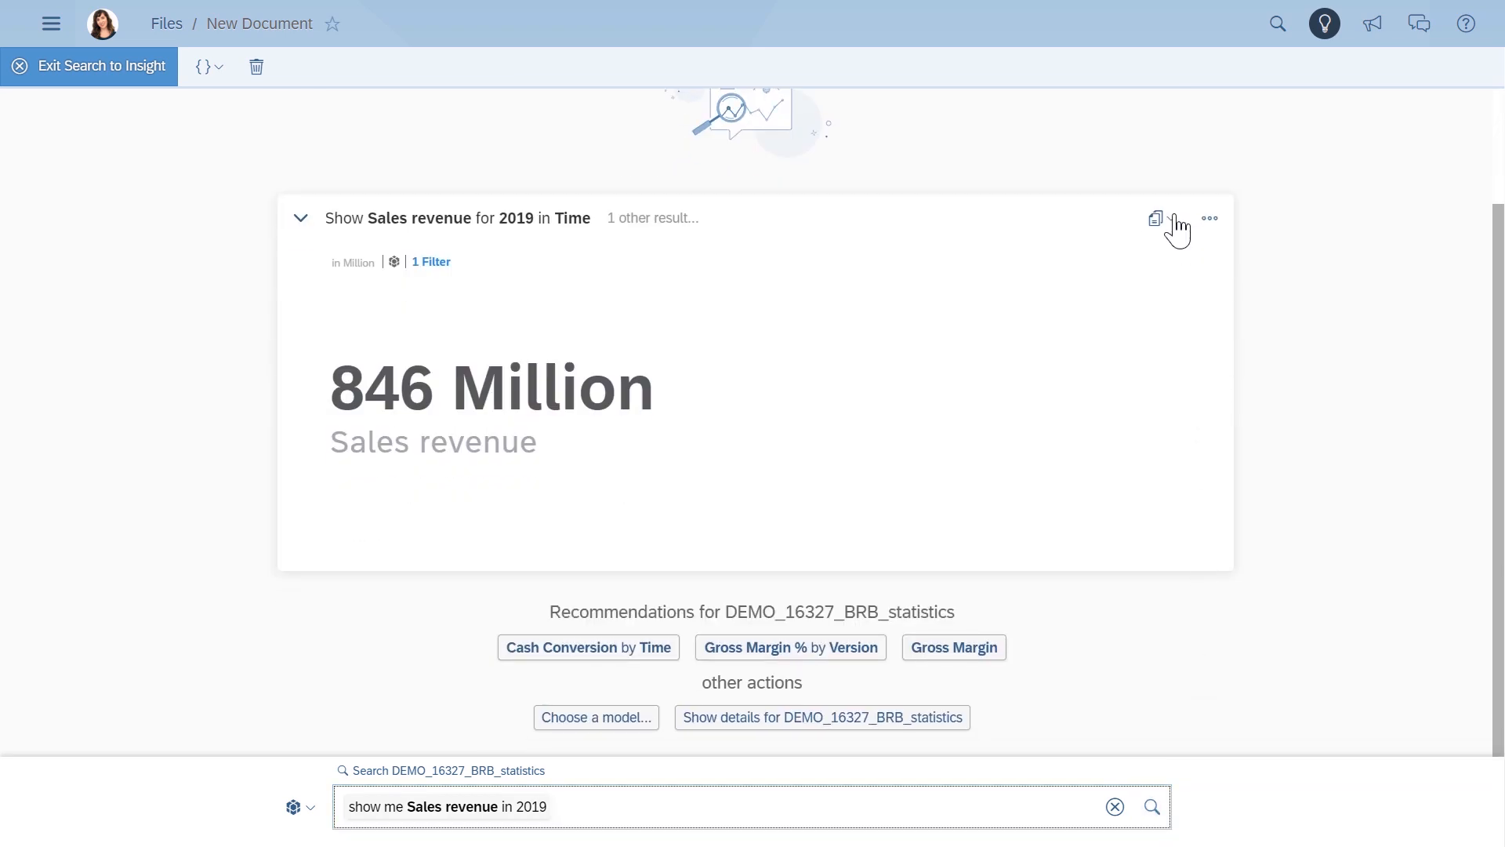
# - Copy the 2019 Sales revenue result to a new responsive page and exit Search to Insight
pyautogui.click(1176, 228)
pyautogui.moveTo(1180, 321)
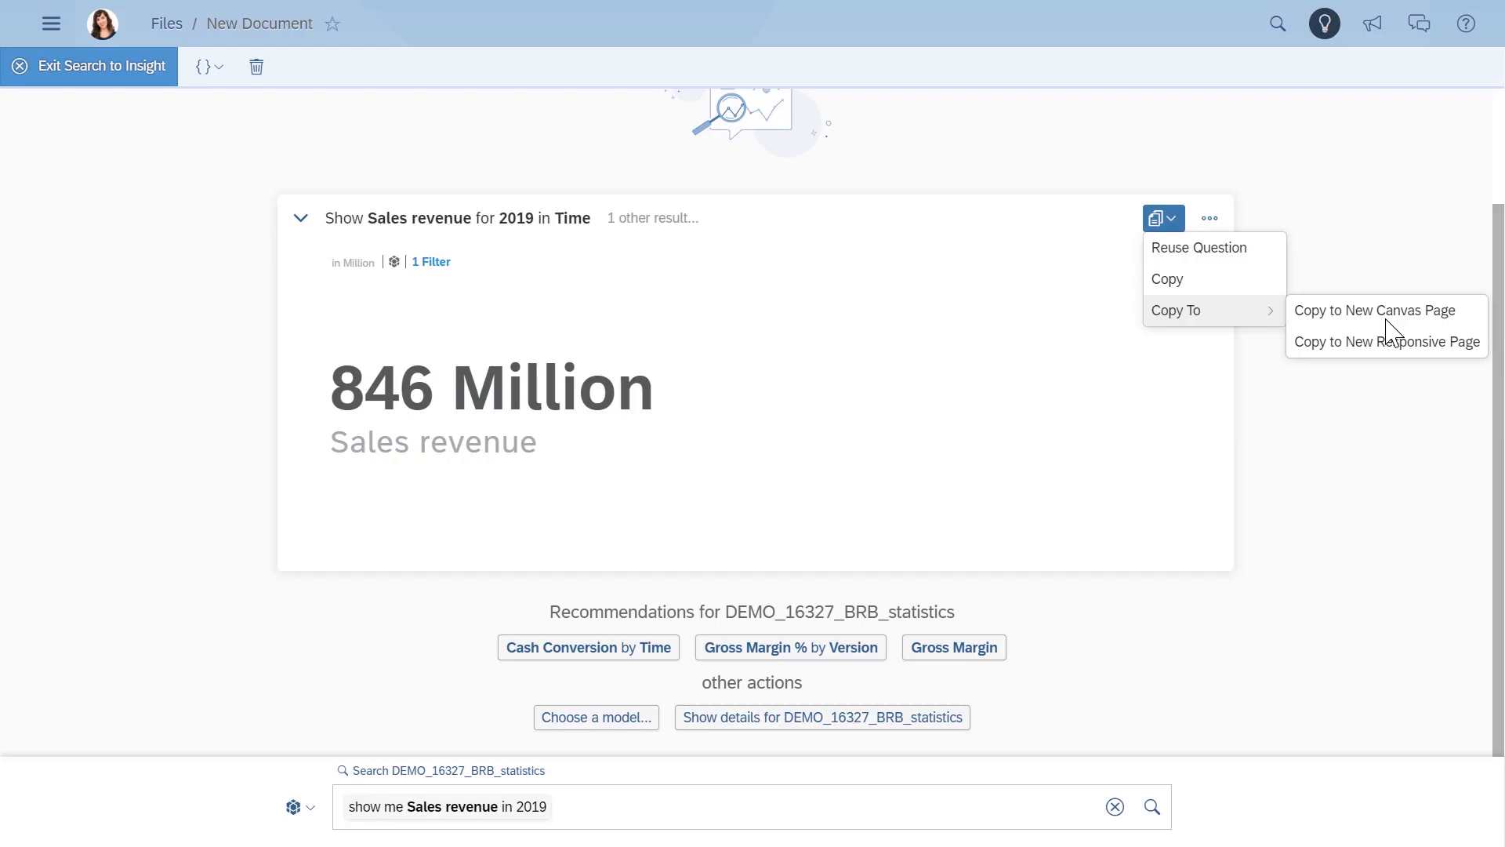
pyautogui.click(1383, 343)
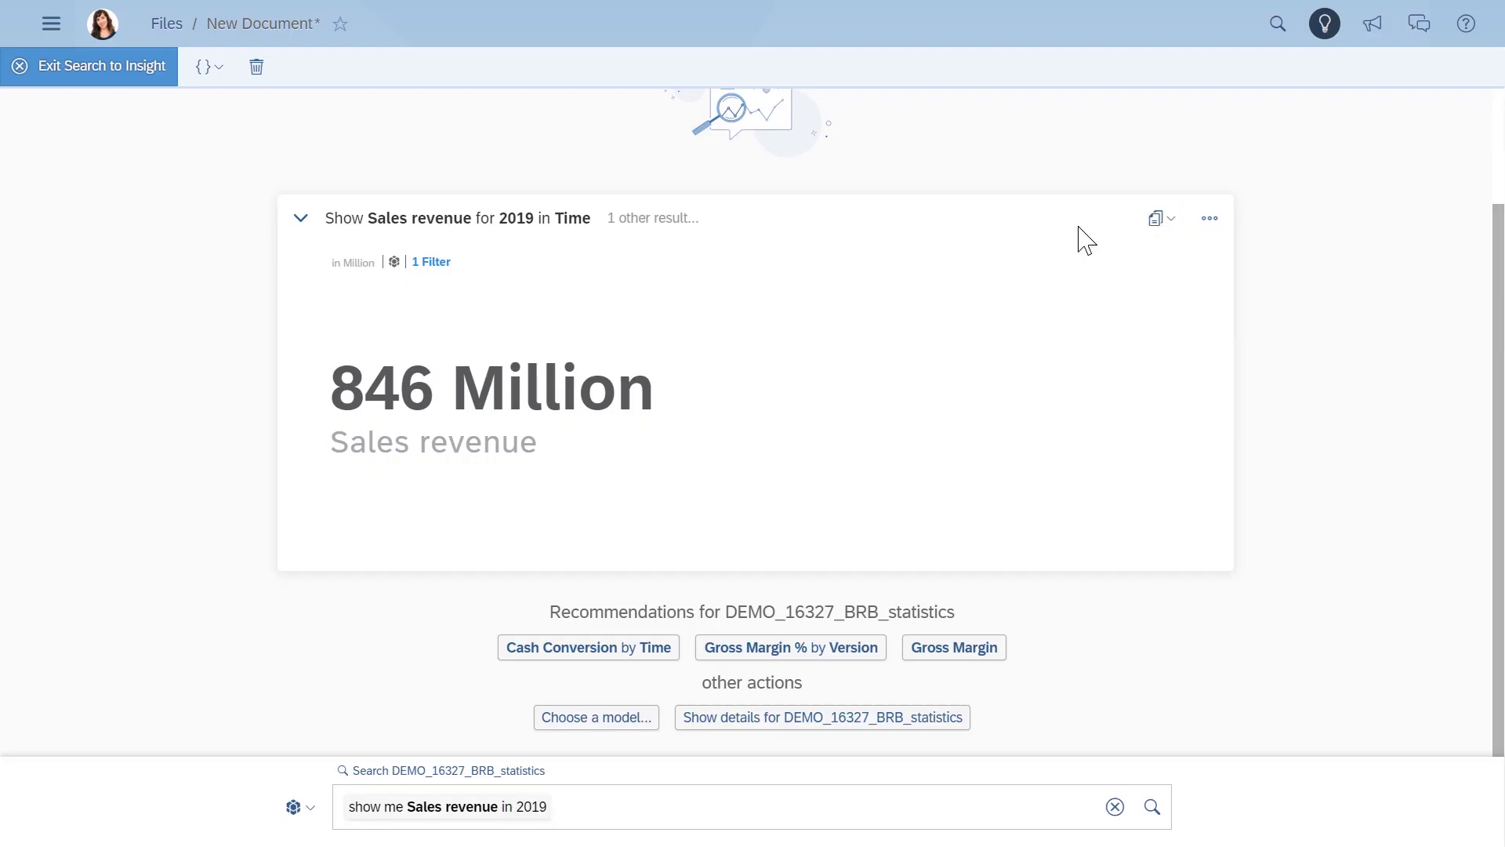
pyautogui.click(131, 75)
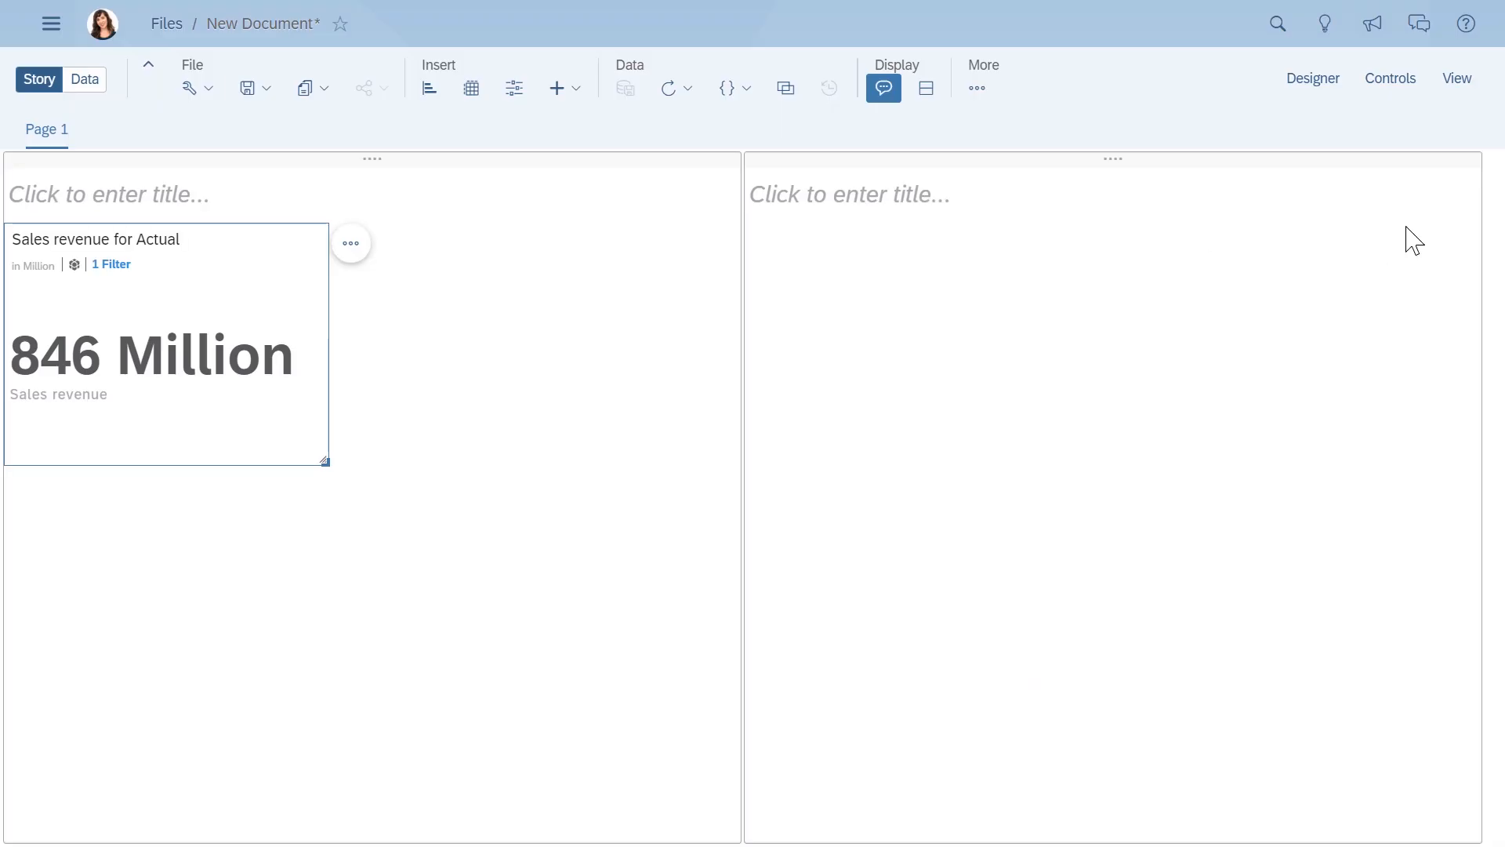
# - Add the recommended Actual - Budget comparison to the Sales revenue numeric point
pyautogui.click(1331, 93)
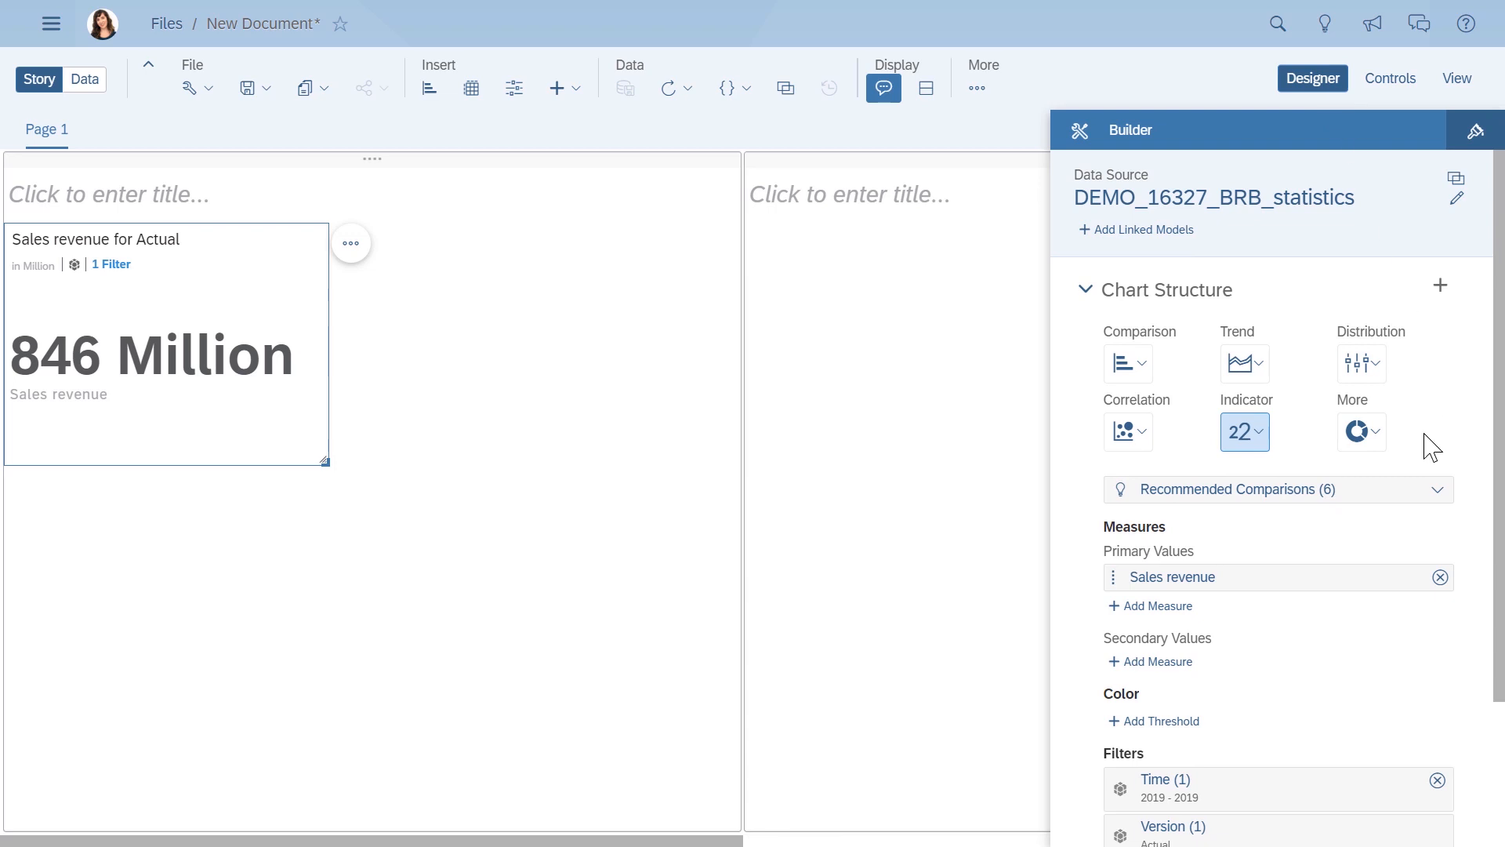
pyautogui.click(1437, 490)
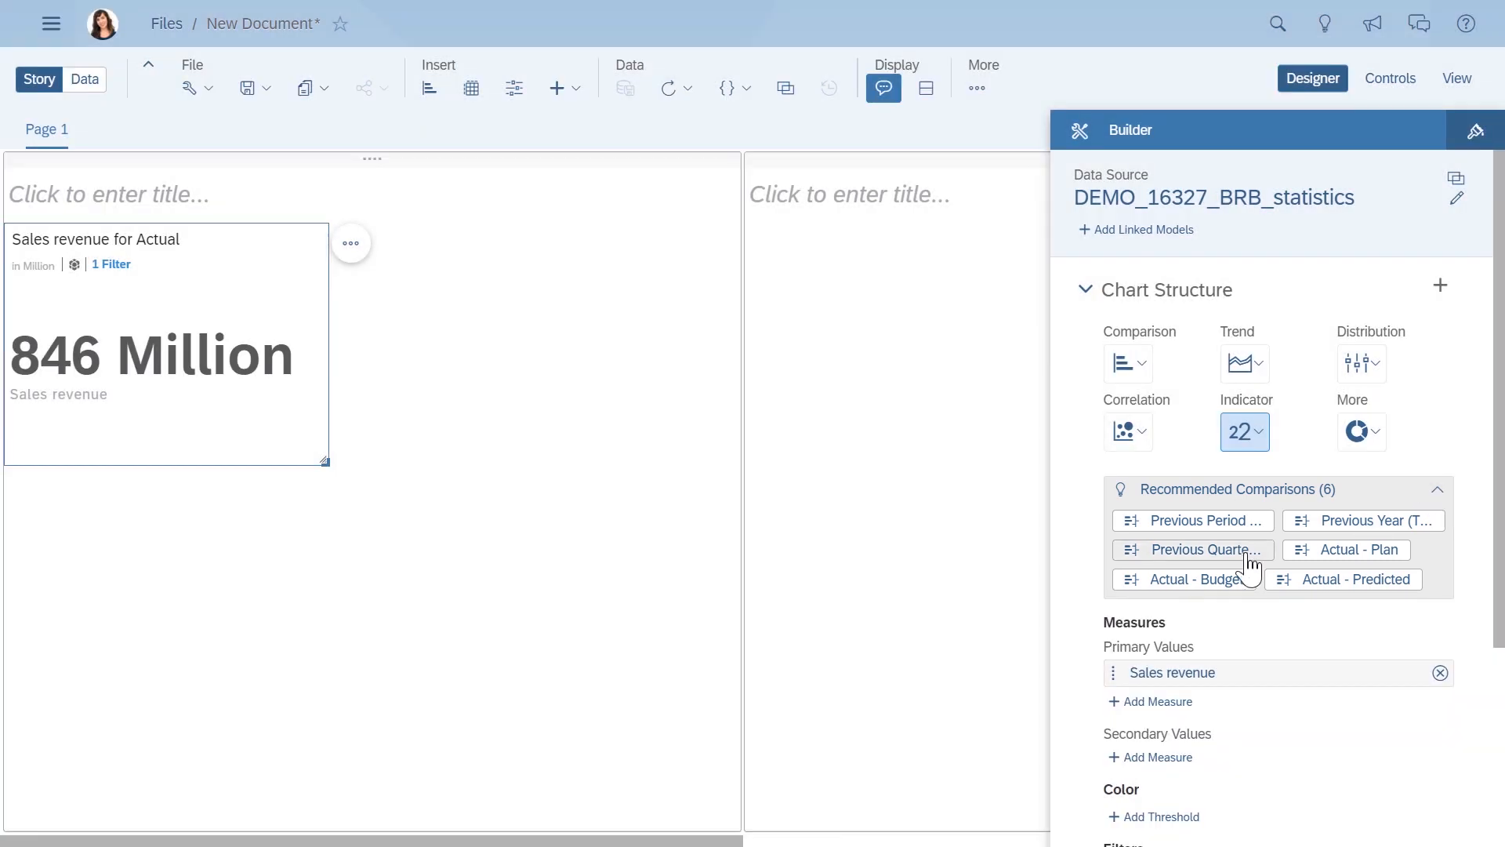
pyautogui.click(1227, 581)
pyautogui.scroll(-5, 1231, 600)
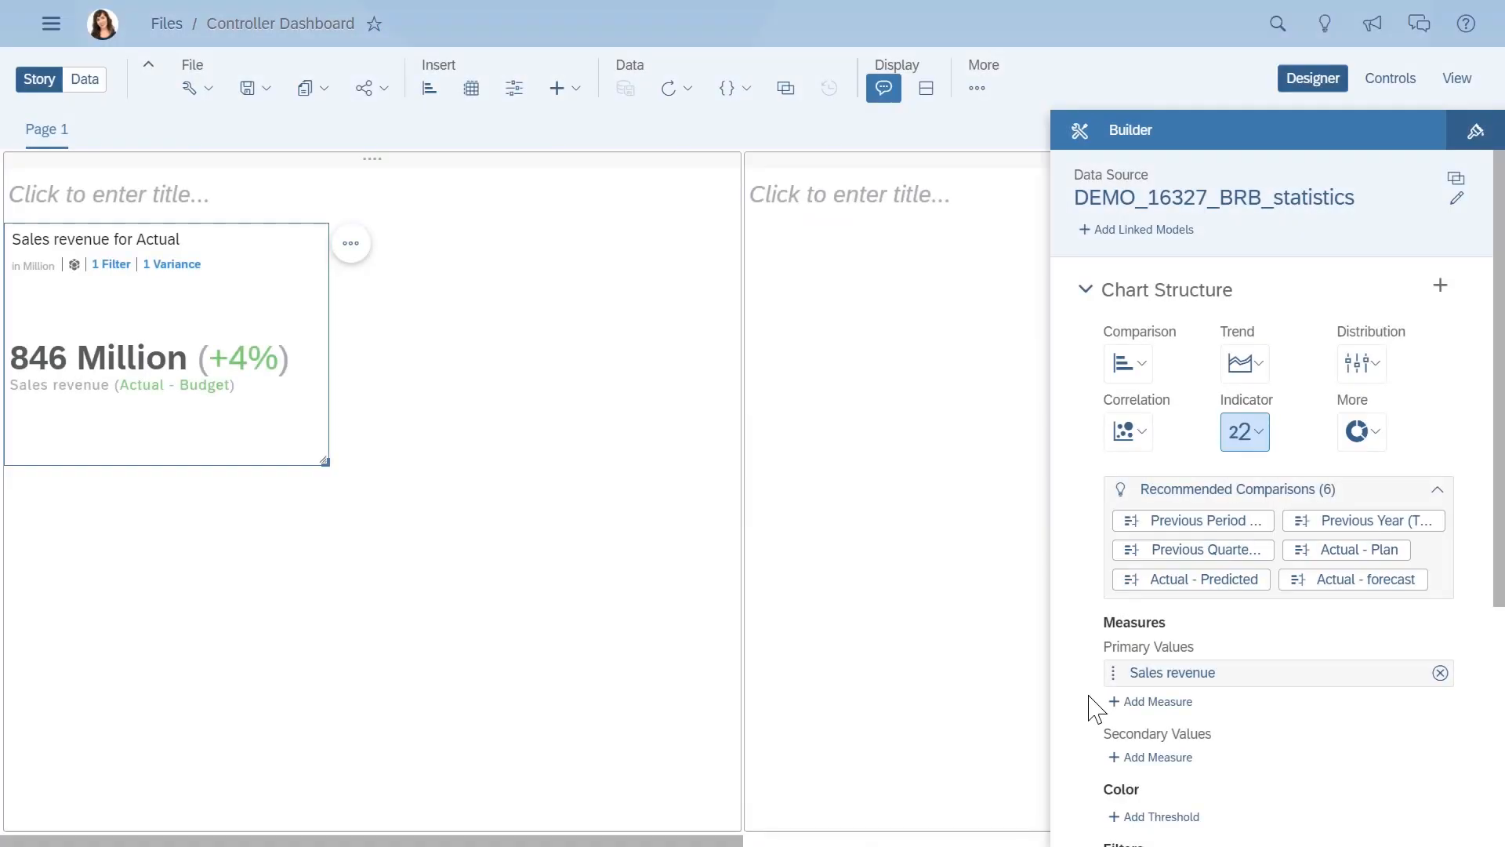
# - Switch to data exploration and visualize the Gross Margin measure found under Operating income
pyautogui.click(94, 84)
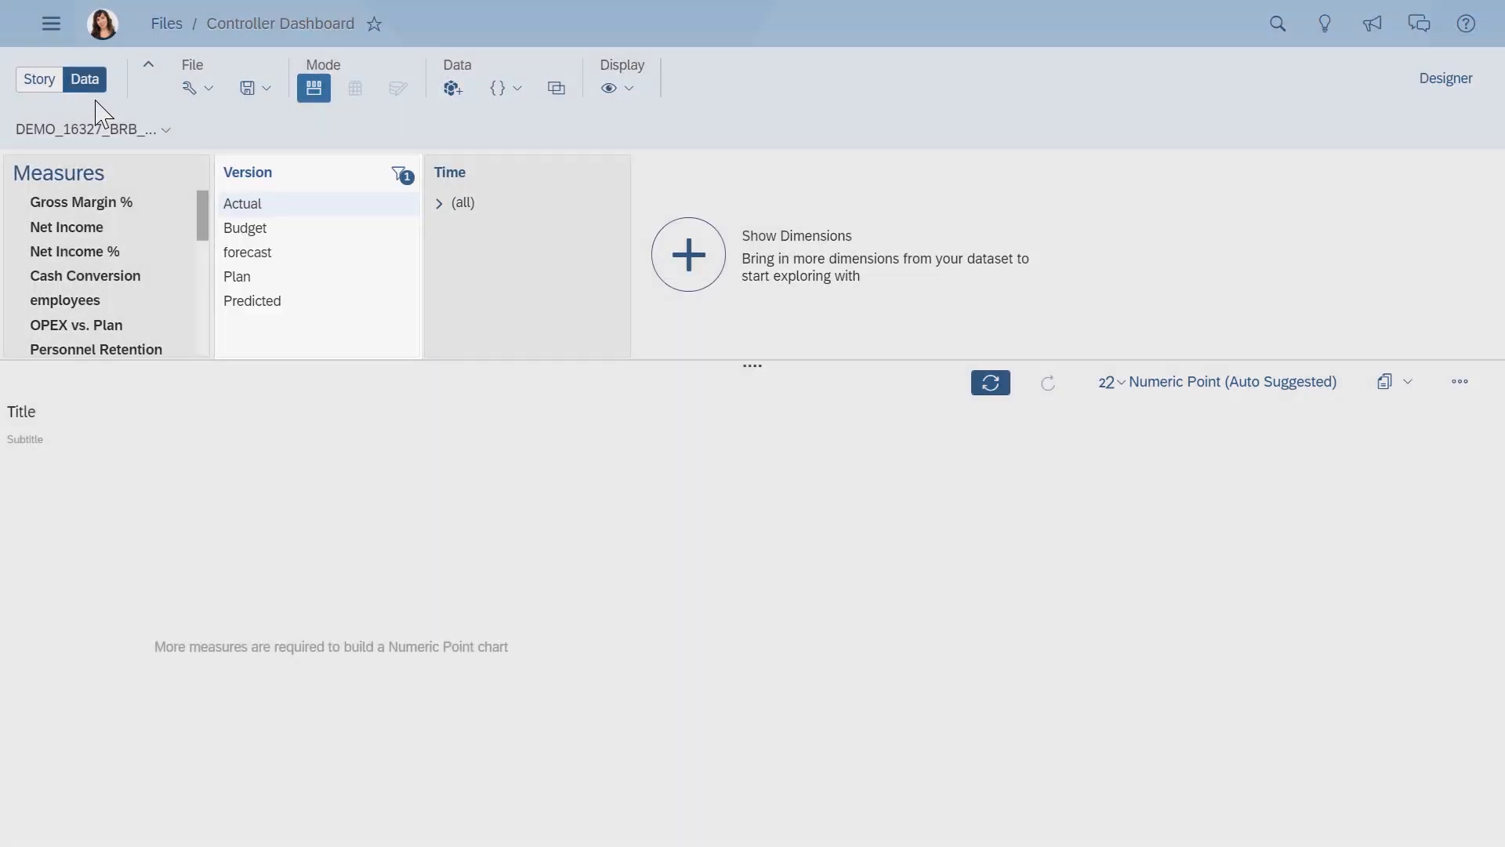
pyautogui.scroll(-10, 205, 353)
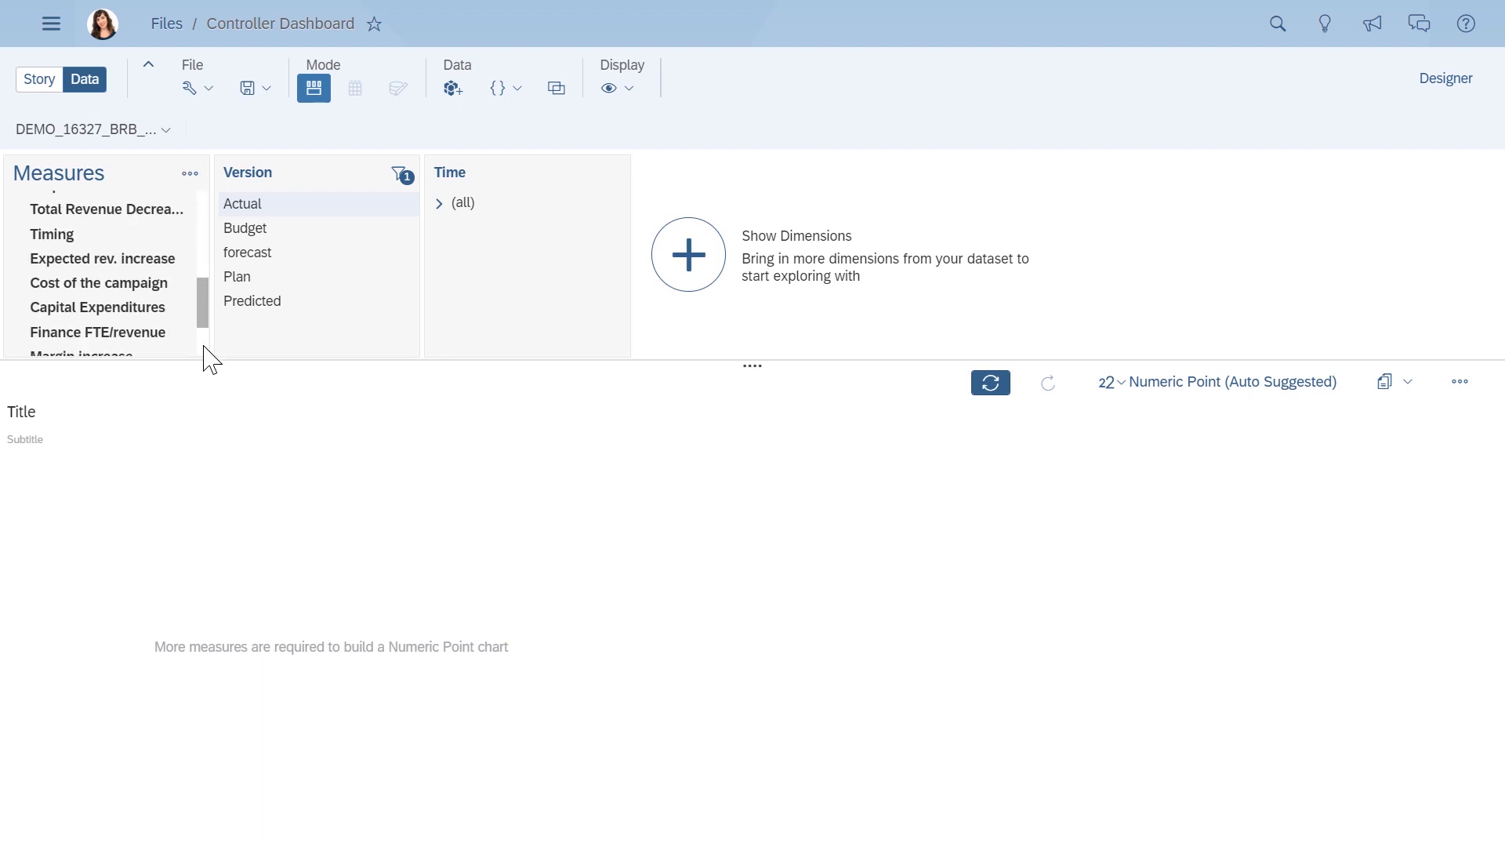
pyautogui.click(15, 318)
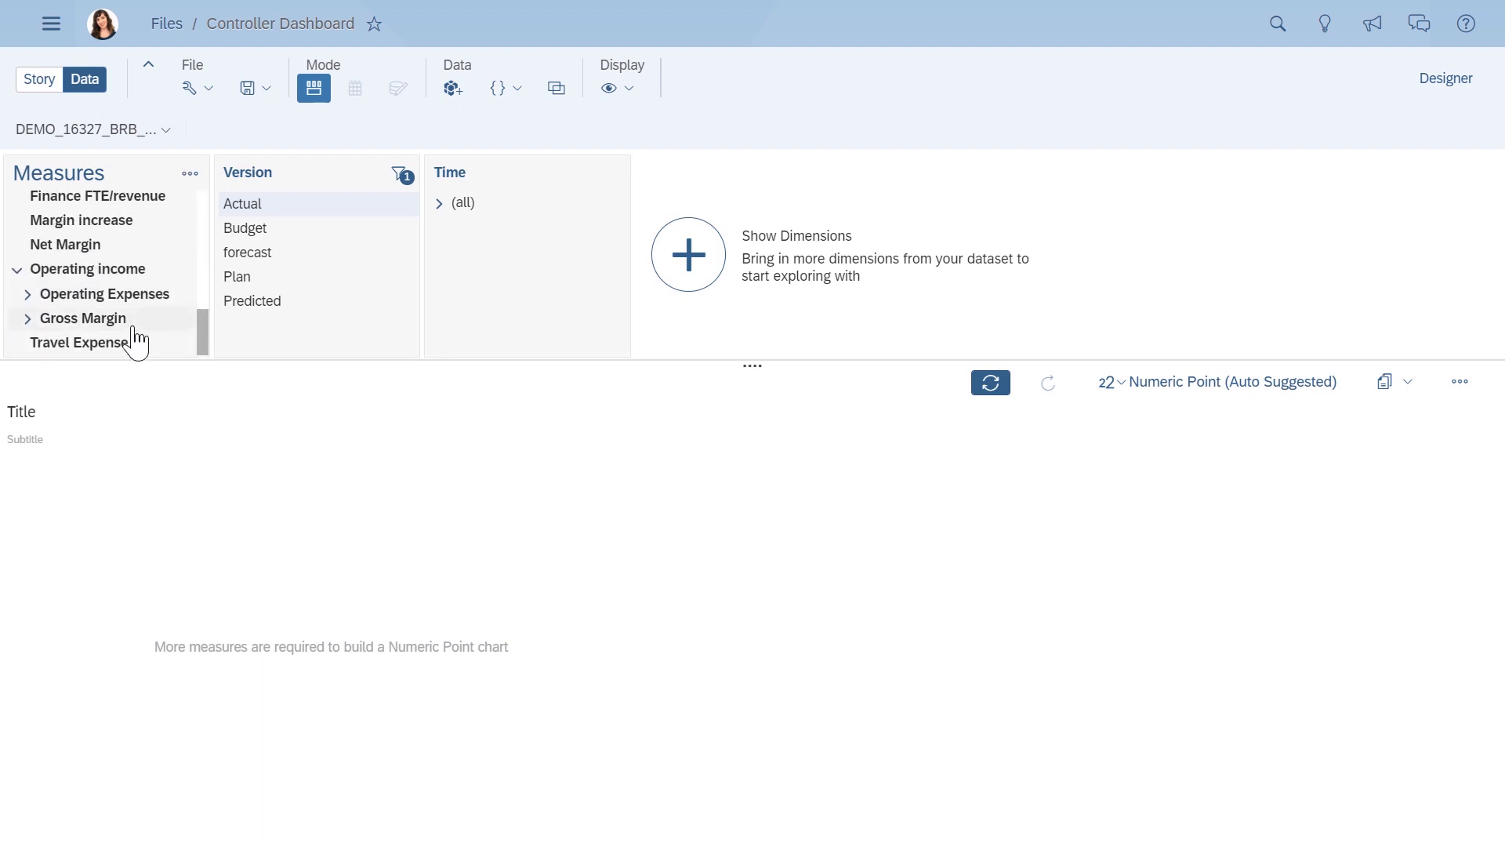
pyautogui.click(125, 326)
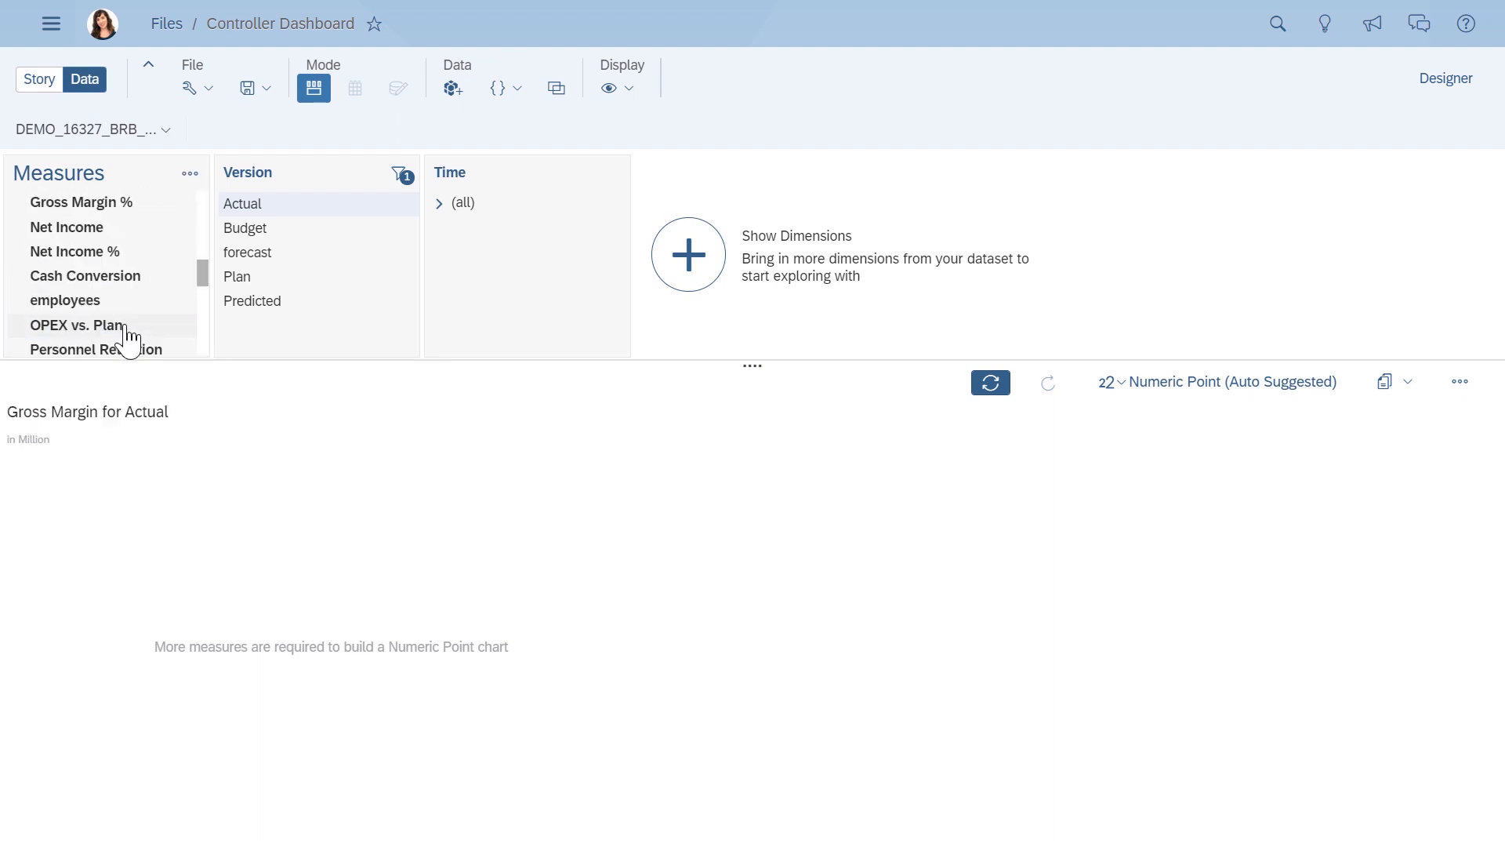
# - Filter the Gross Margin numeric point to Q1 of 2019 and copy it to Page 1
pyautogui.click(439, 203)
pyautogui.click(448, 251)
pyautogui.click(482, 279)
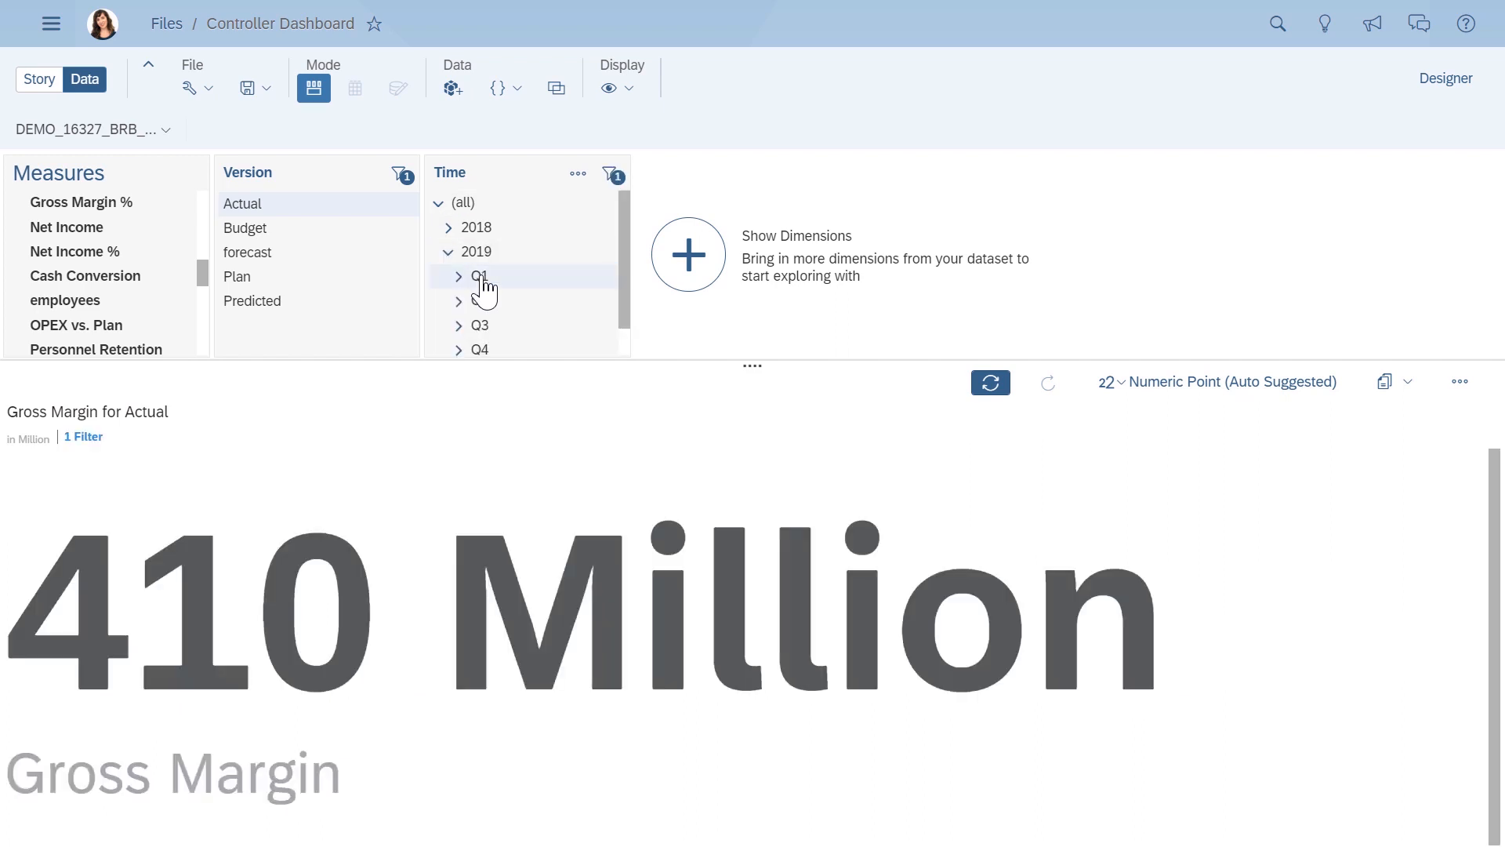
pyautogui.click(1407, 382)
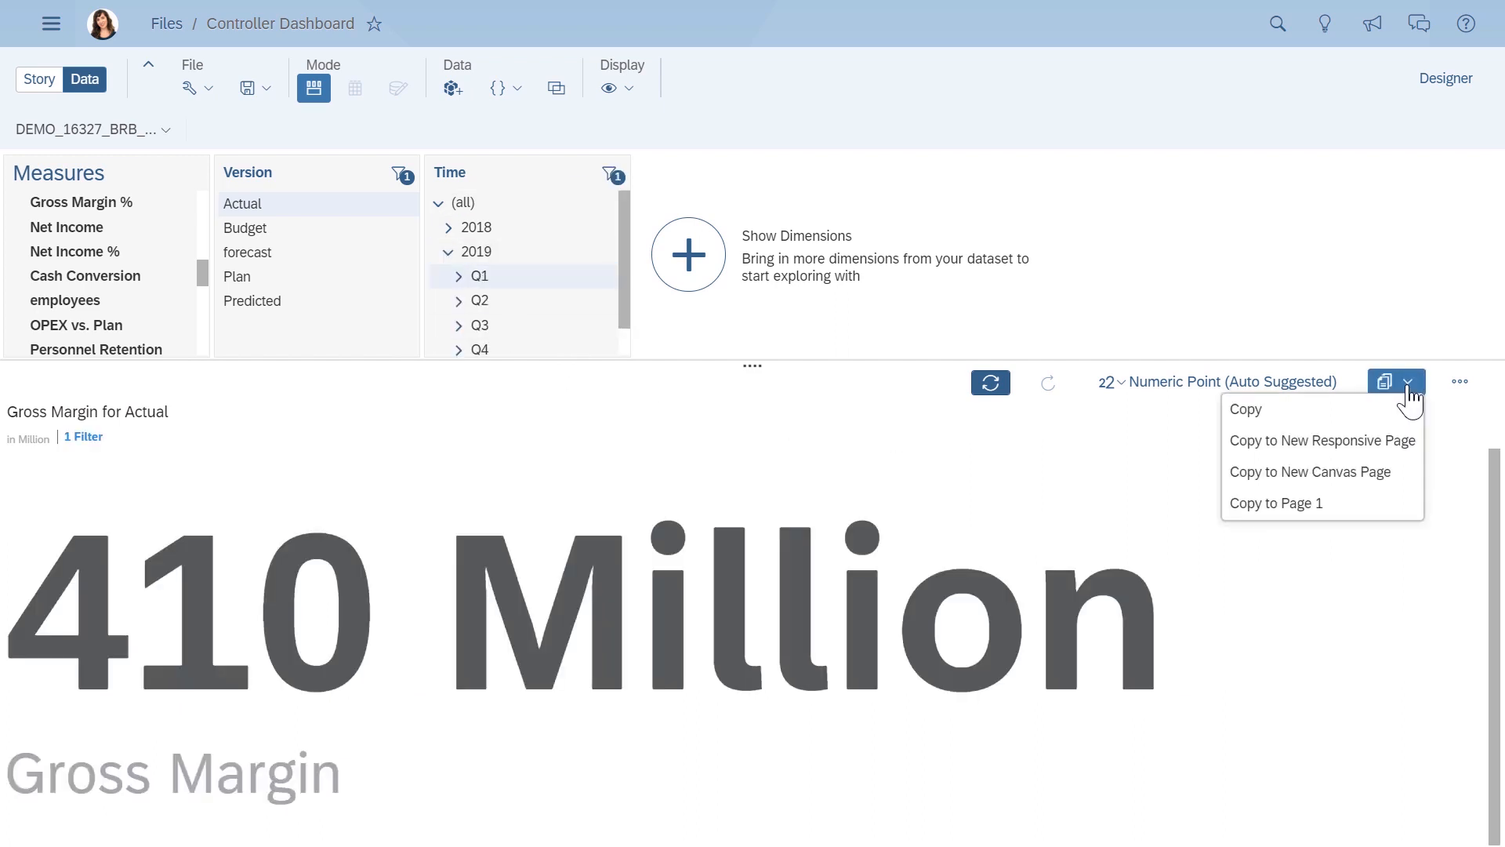
pyautogui.click(1329, 508)
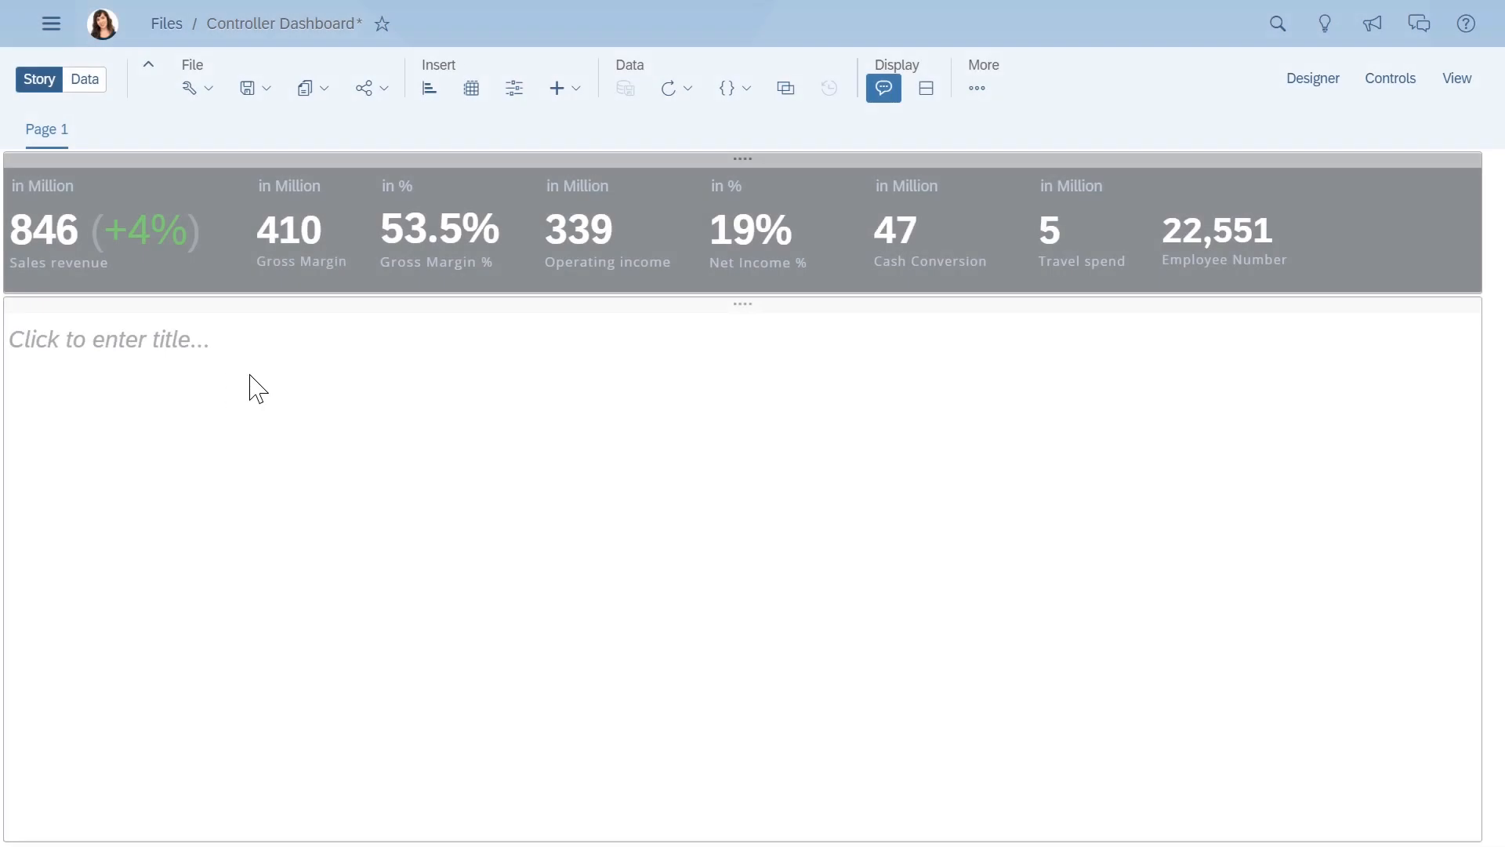
# - Add a new lane to the left of the lane holding the key figures
pyautogui.click(1460, 174)
pyautogui.moveTo(1308, 174)
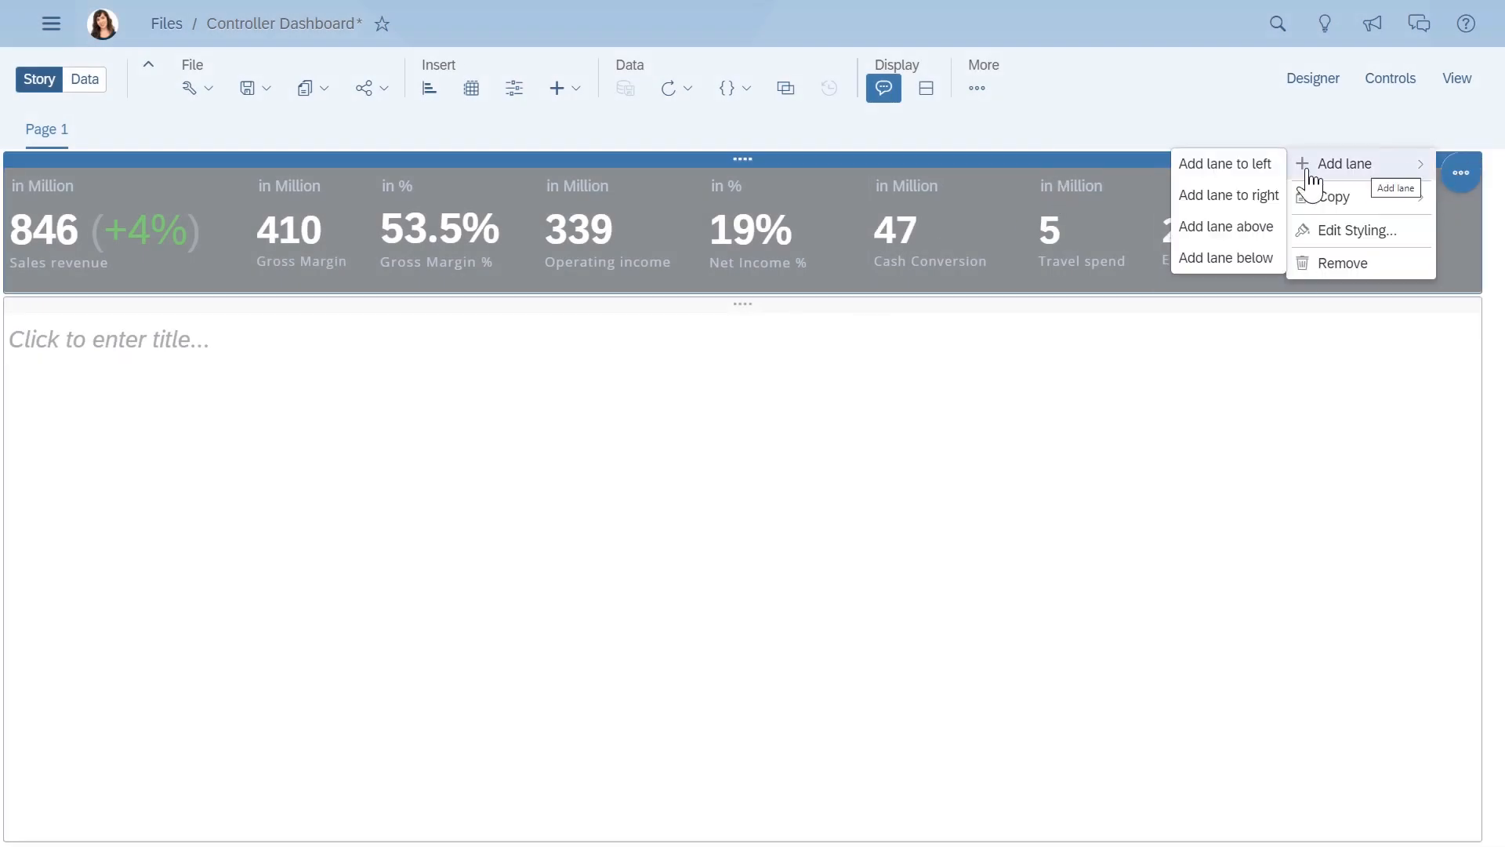
pyautogui.click(1225, 163)
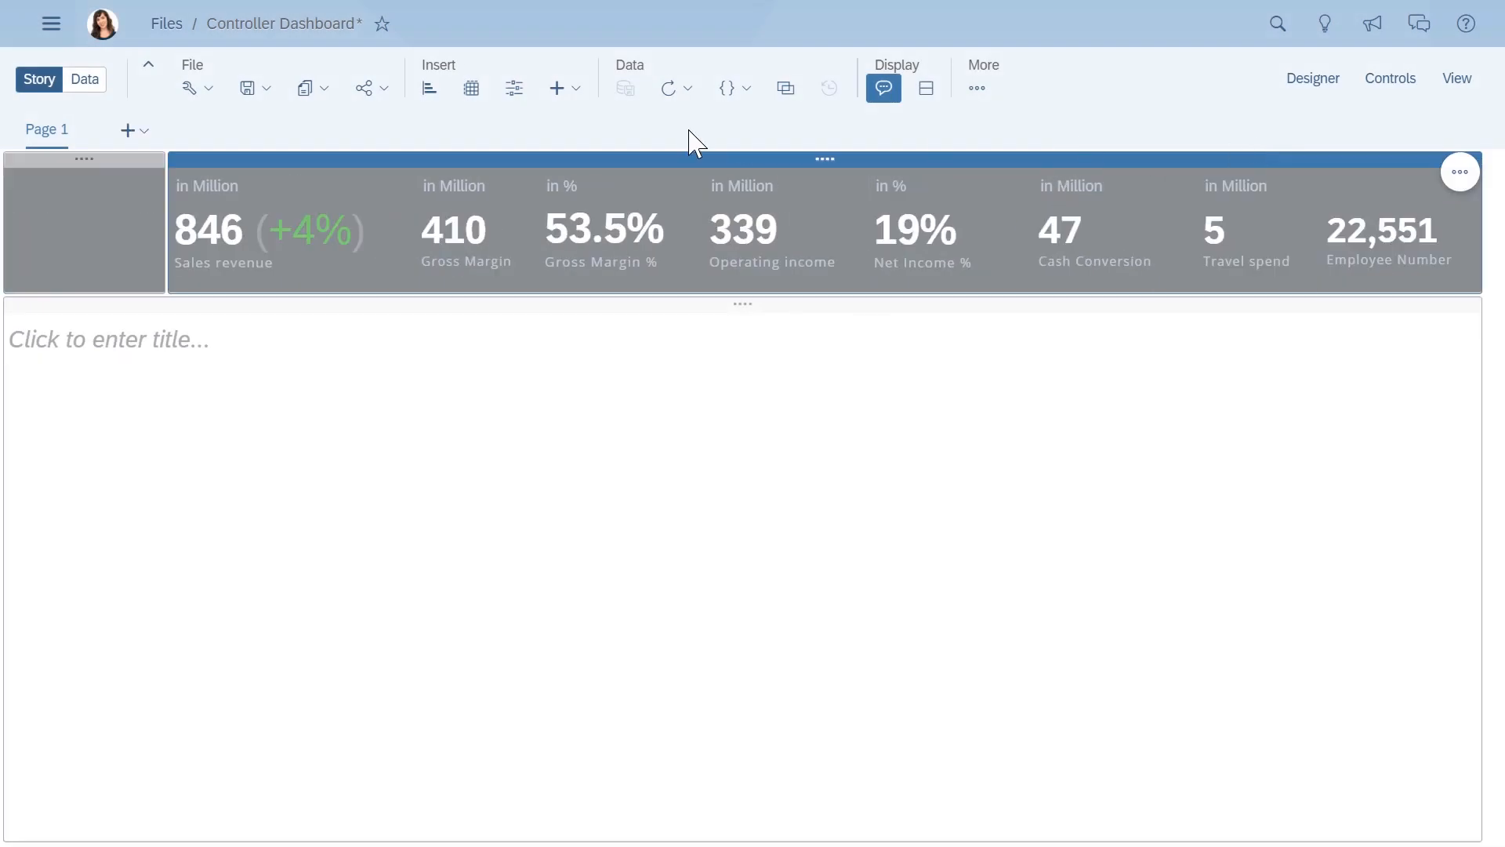
# - Insert the Logo.png image into the new lane and shrink its frame to the height of the key figures
pyautogui.click(571, 101)
pyautogui.click(592, 149)
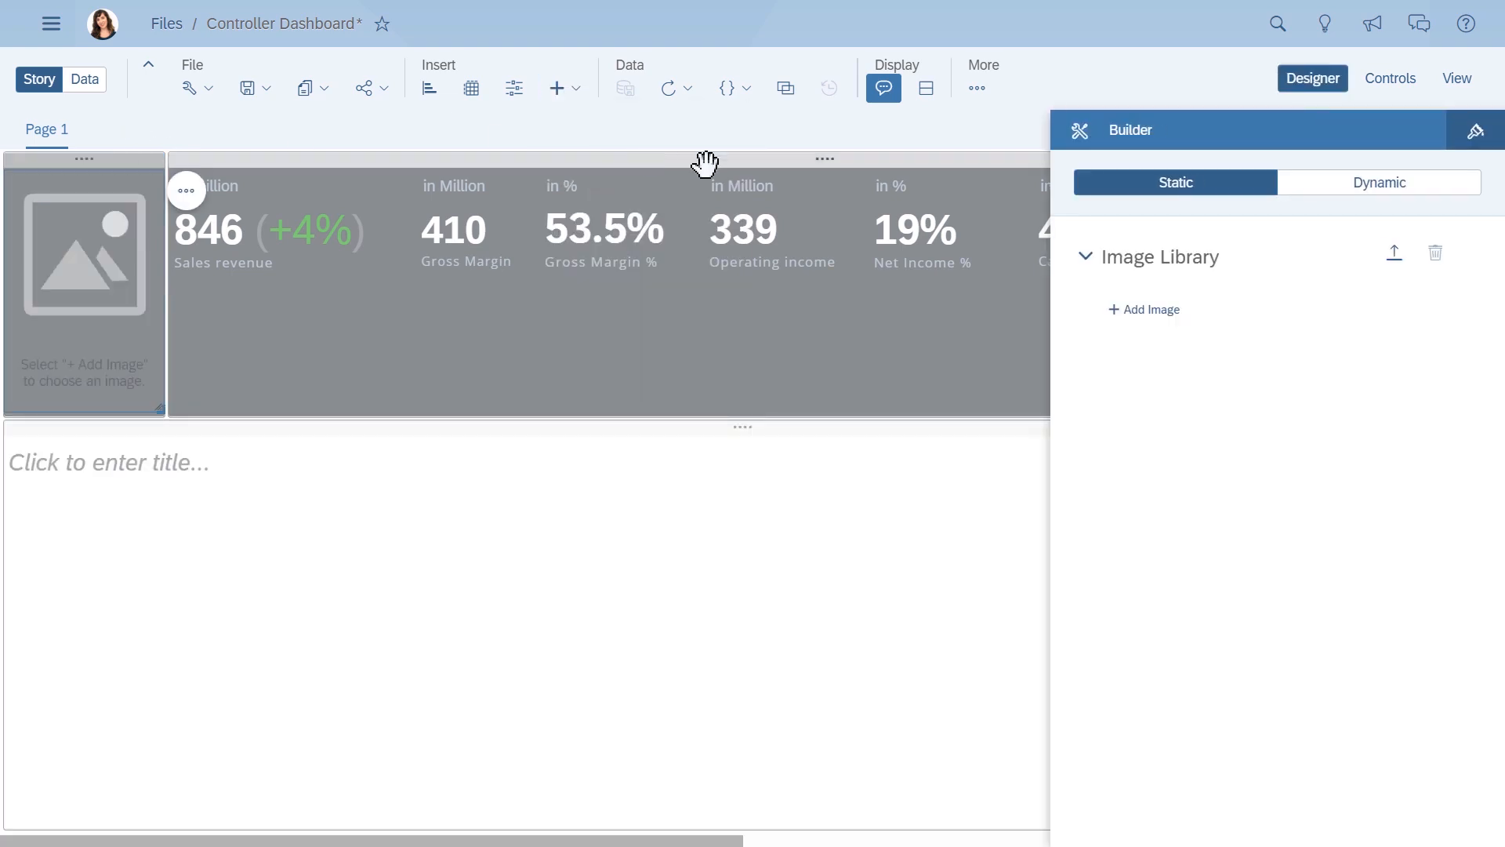
pyautogui.click(1144, 310)
pyautogui.click(477, 315)
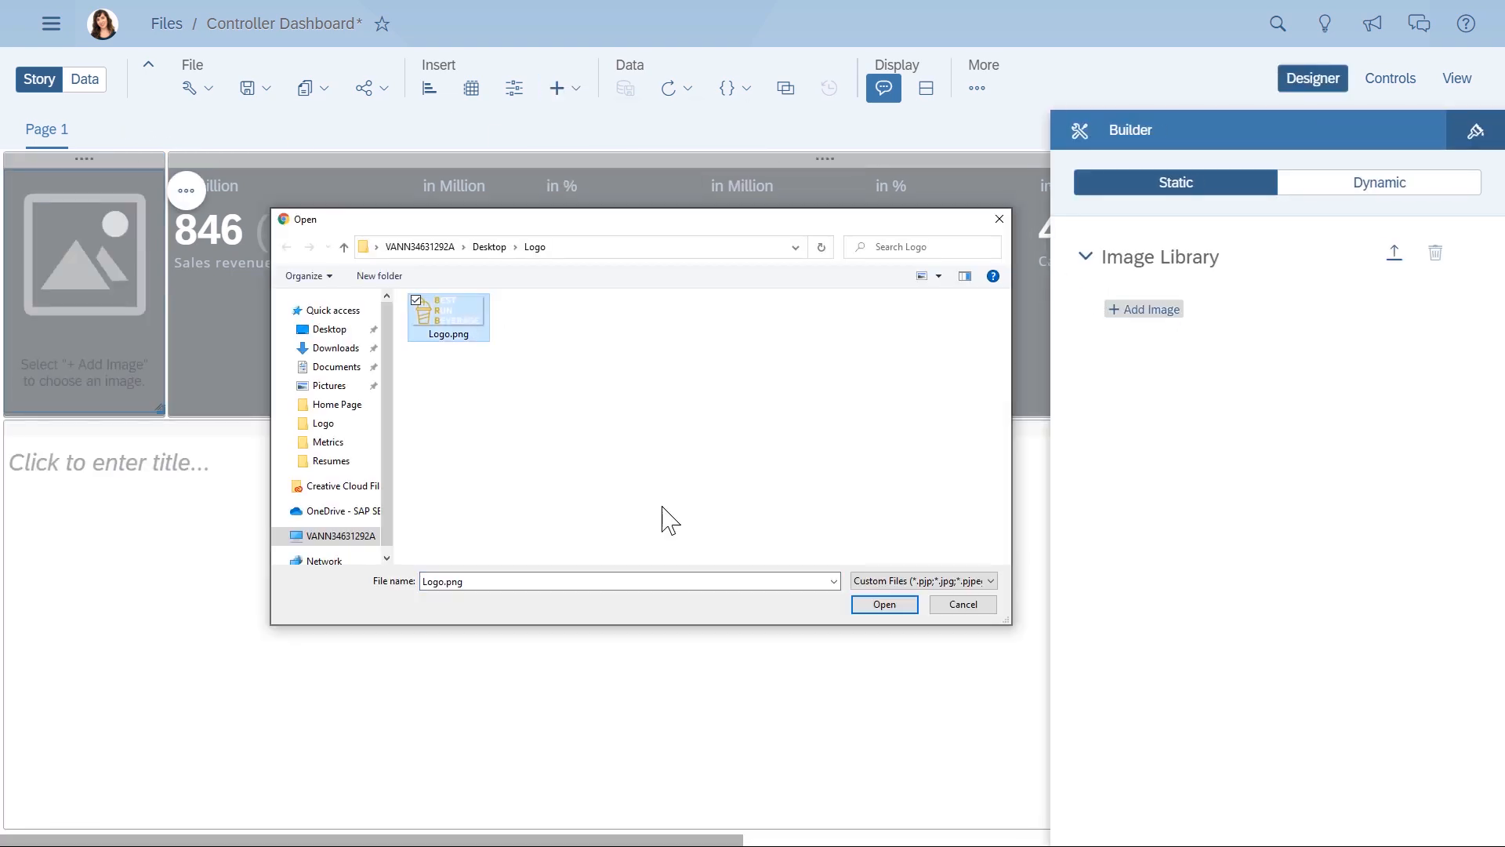
pyautogui.click(884, 604)
pyautogui.click(1130, 356)
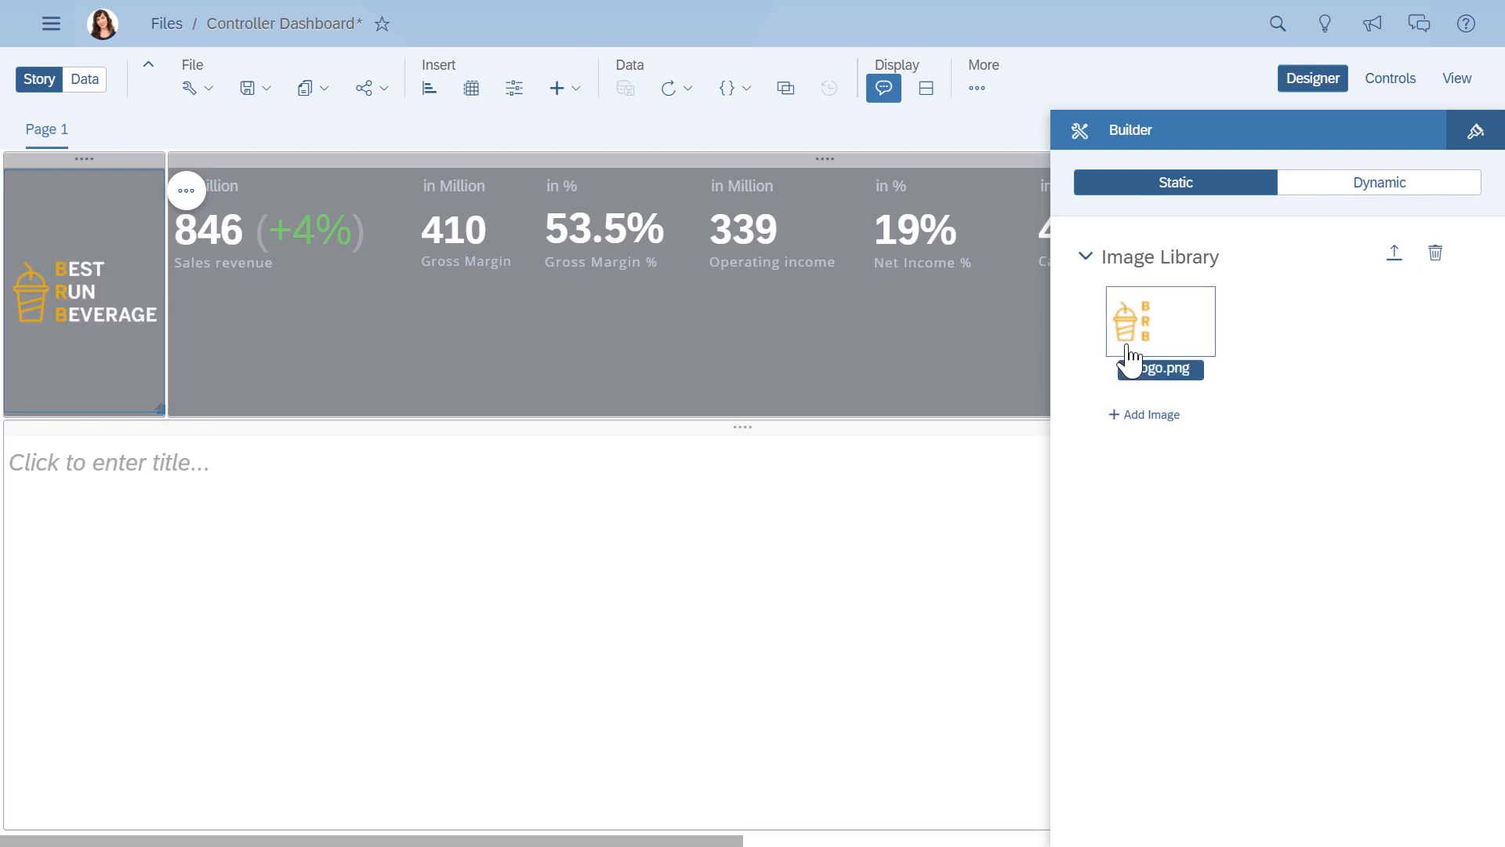
pyautogui.click(1313, 78)
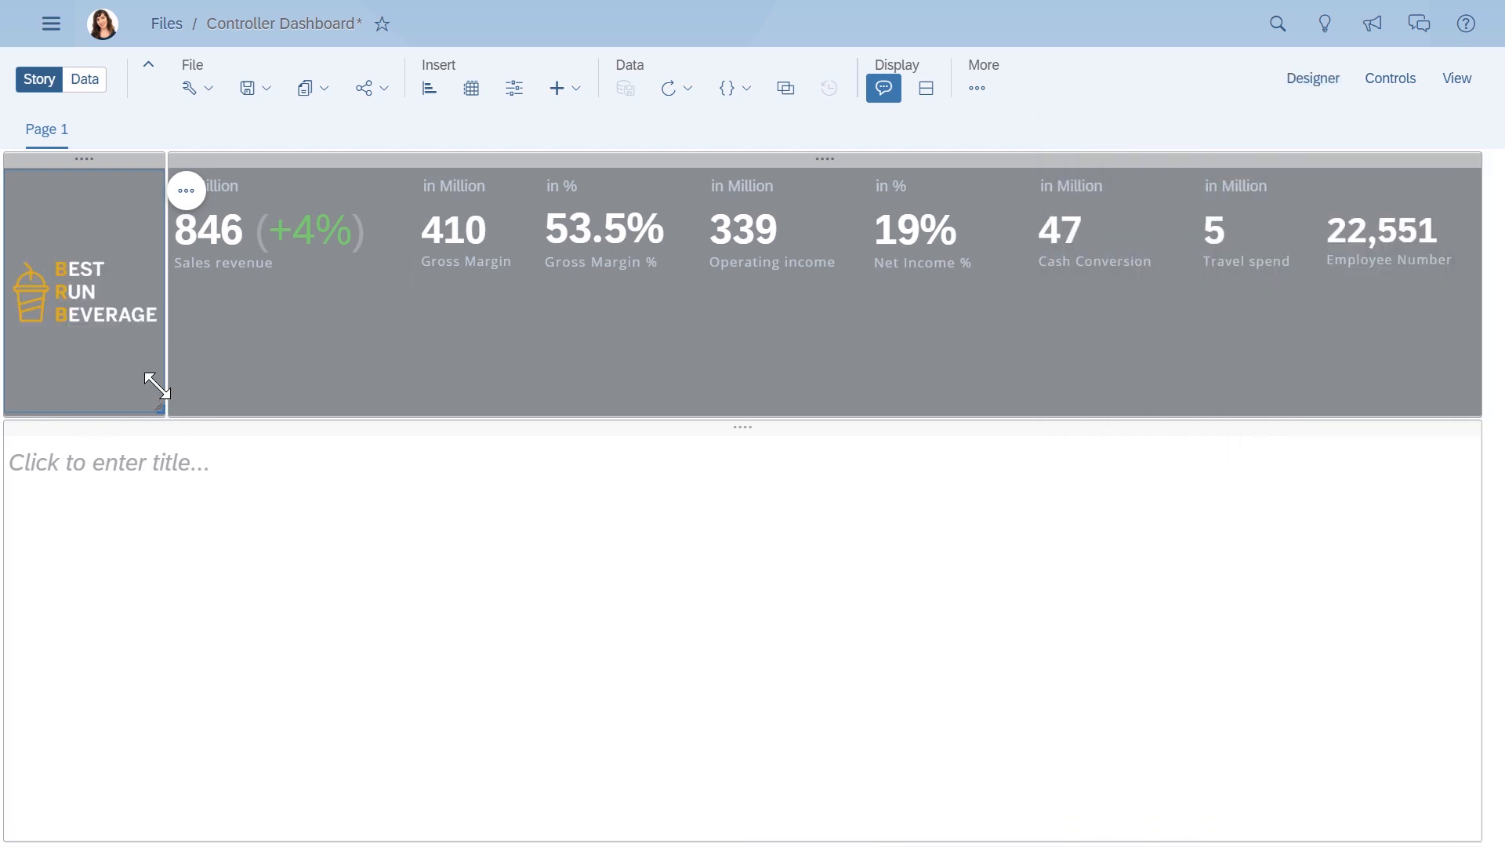
pyautogui.moveTo(157, 386); pyautogui.dragTo(161, 289)
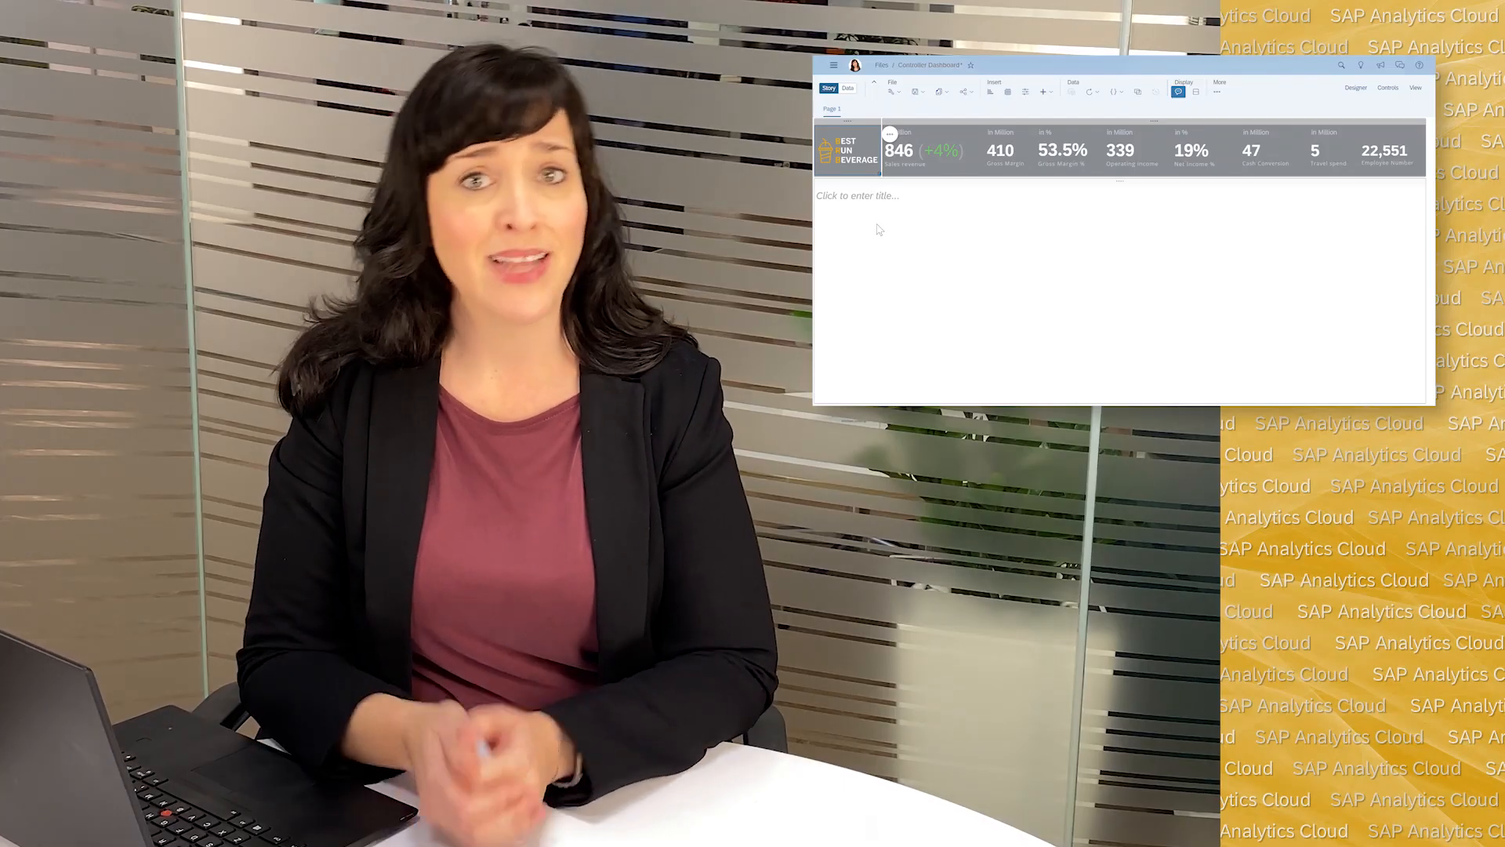
# - Insert a chart into the empty lower lane and set its type to Time Series
pyautogui.click(893, 231)
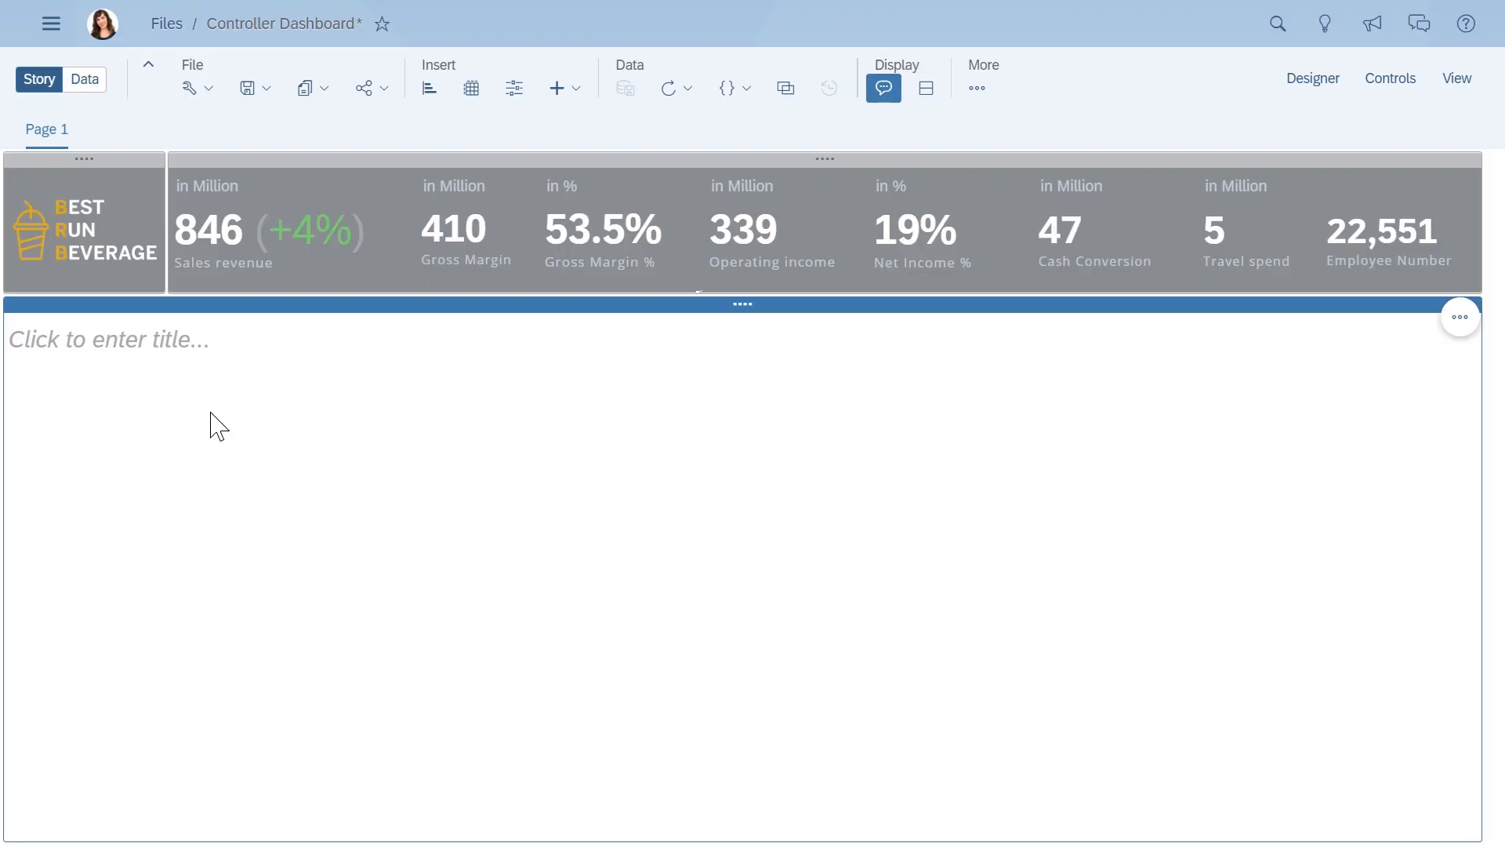
pyautogui.click(429, 90)
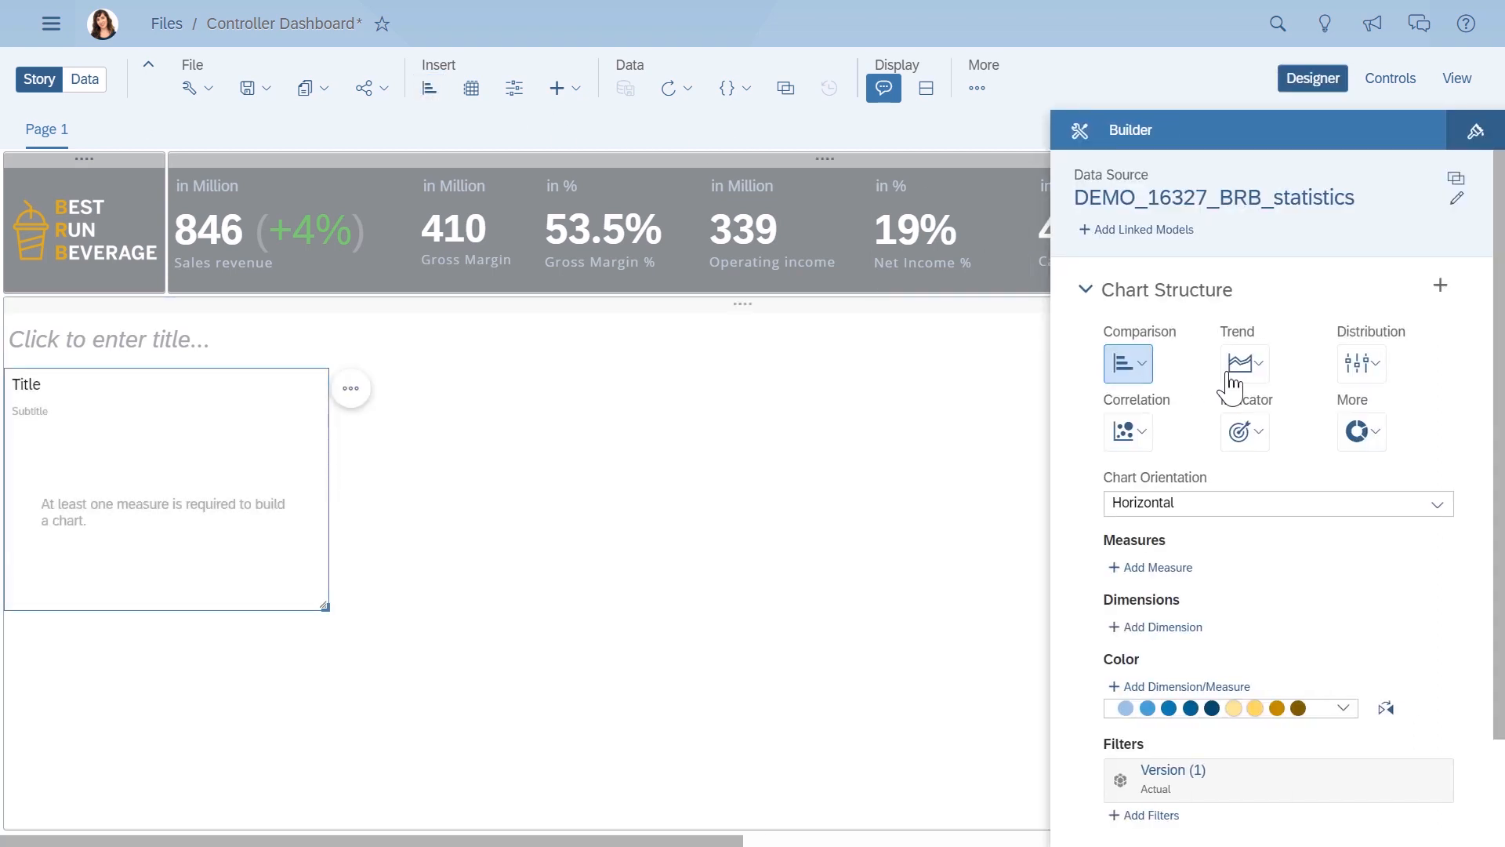
pyautogui.click(1267, 376)
pyautogui.click(1286, 464)
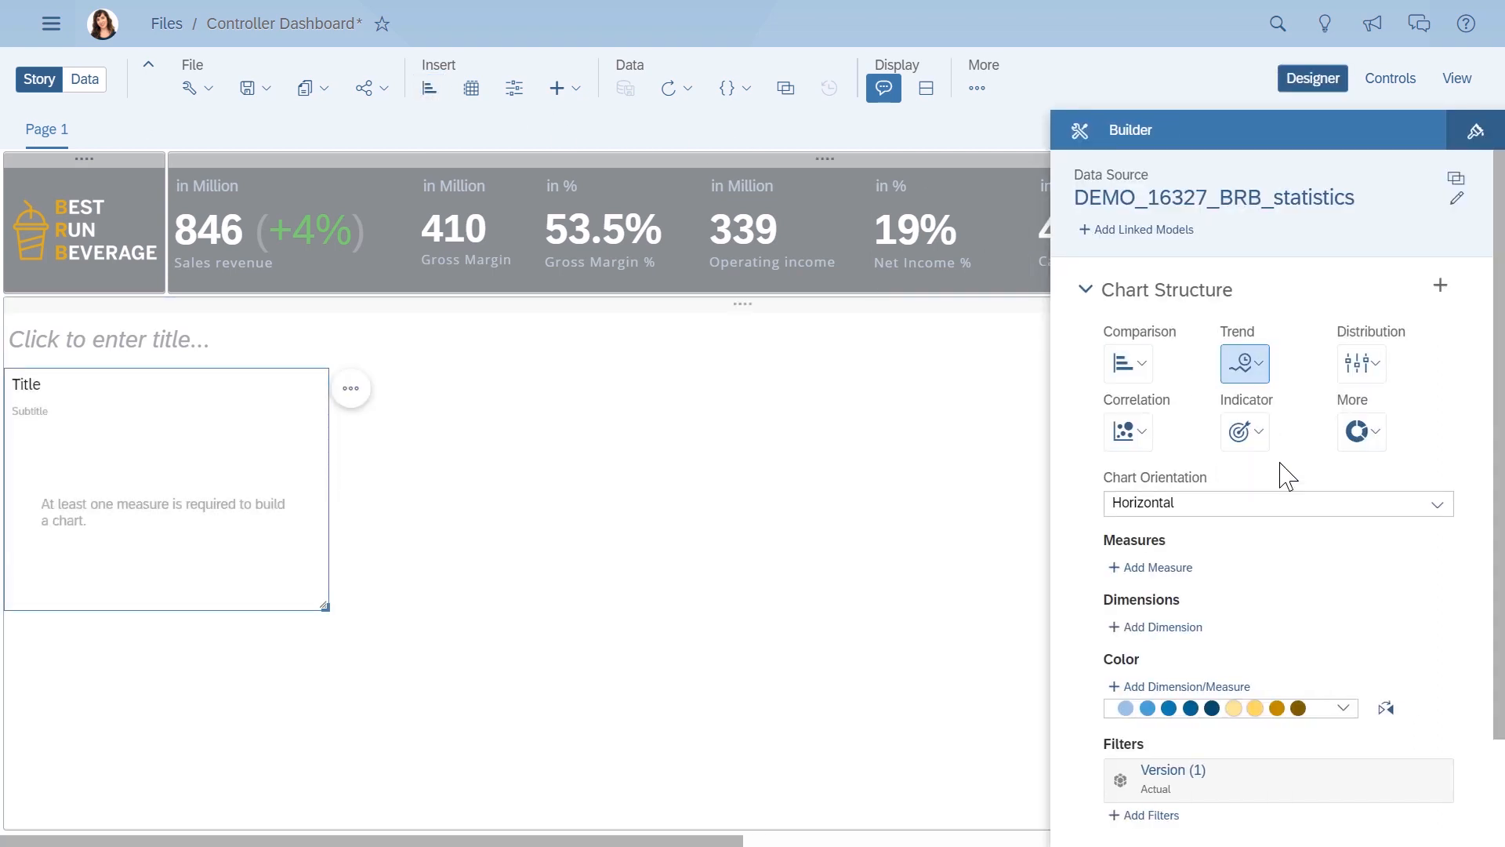
# - Assign the Sales revenue measure and the Time dimension to the time series chart
pyautogui.click(1186, 533)
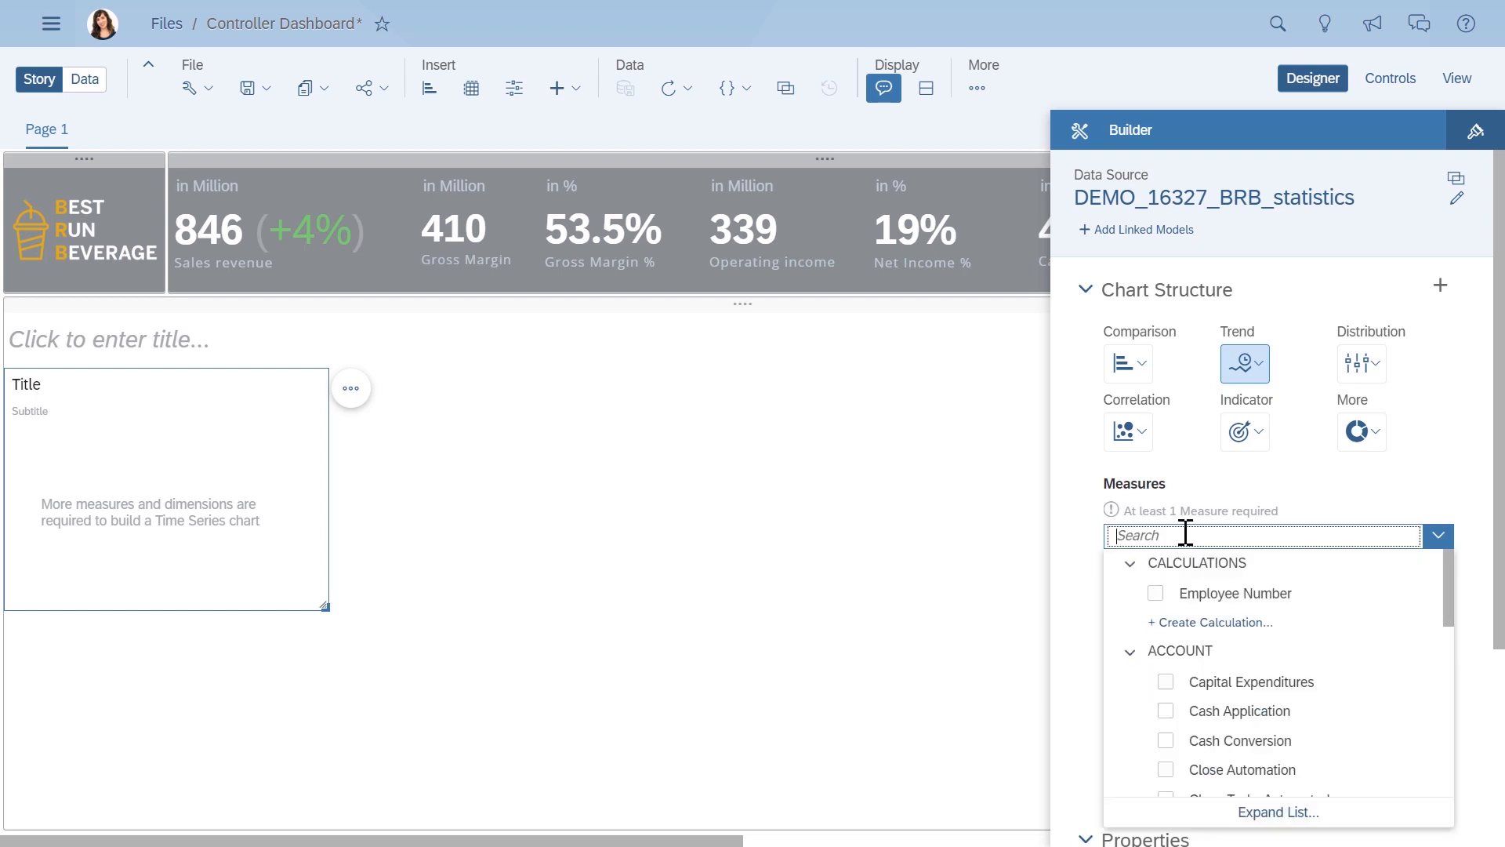
pyautogui.write('sales')
pyautogui.click(1185, 740)
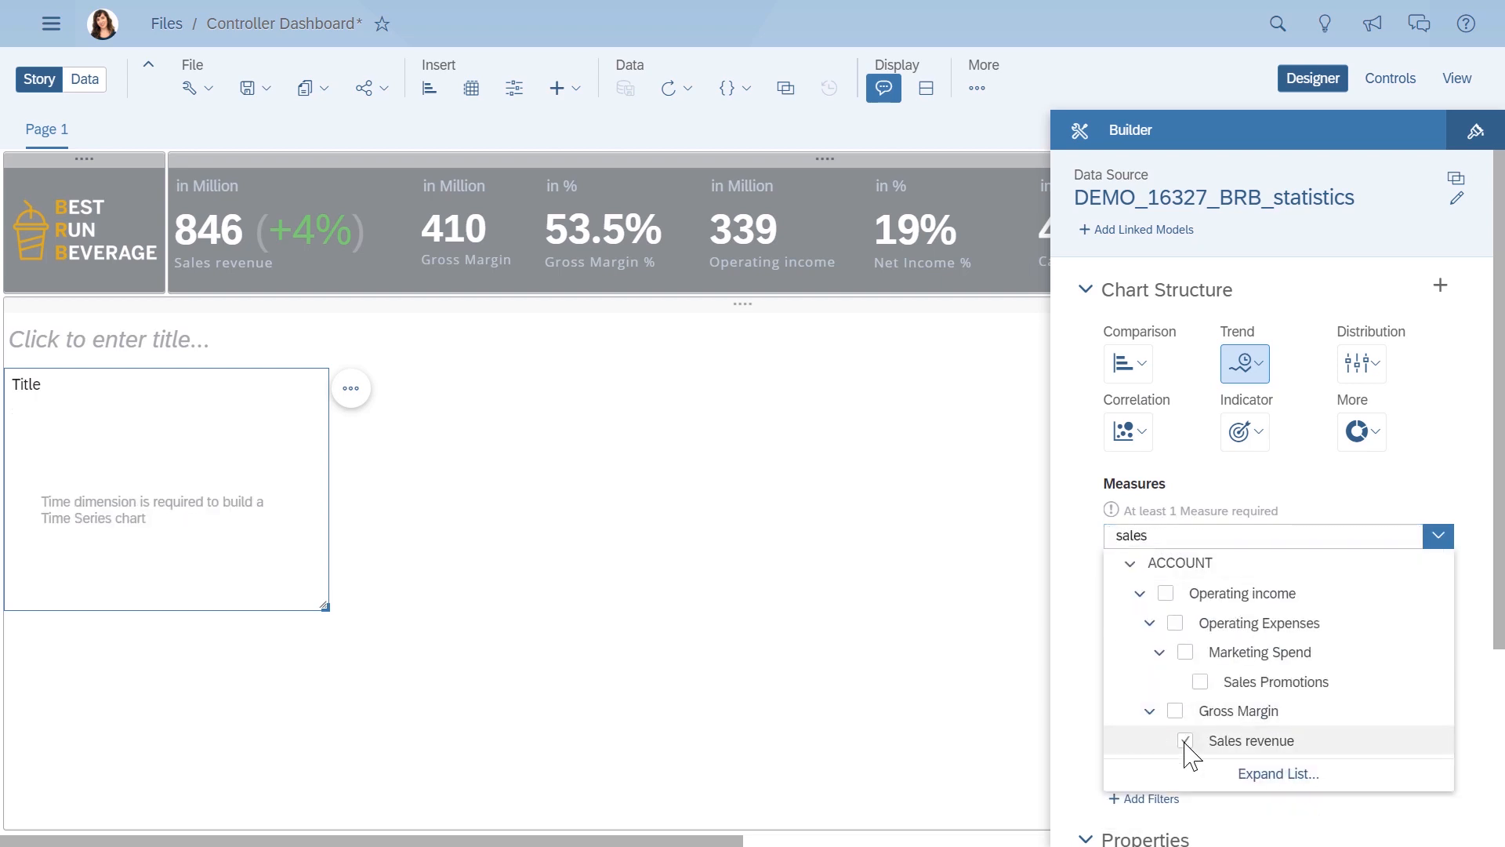
pyautogui.click(1090, 734)
pyautogui.click(1156, 620)
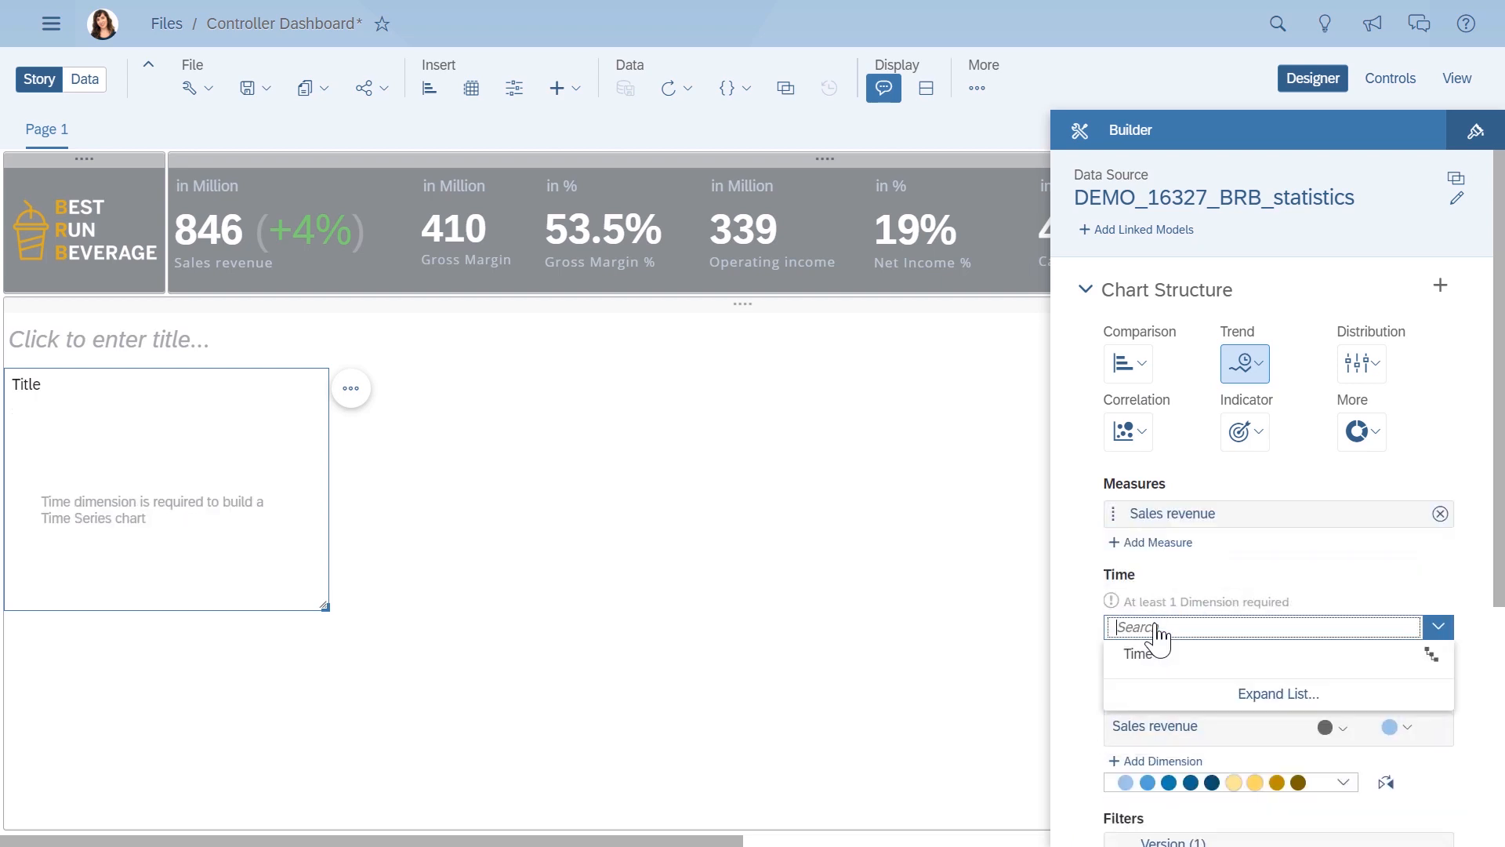
pyautogui.click(1138, 653)
# - Color the chart by Version with the four-color gold, gray, yellow and beige palette, and reverse the color order
pyautogui.click(1157, 755)
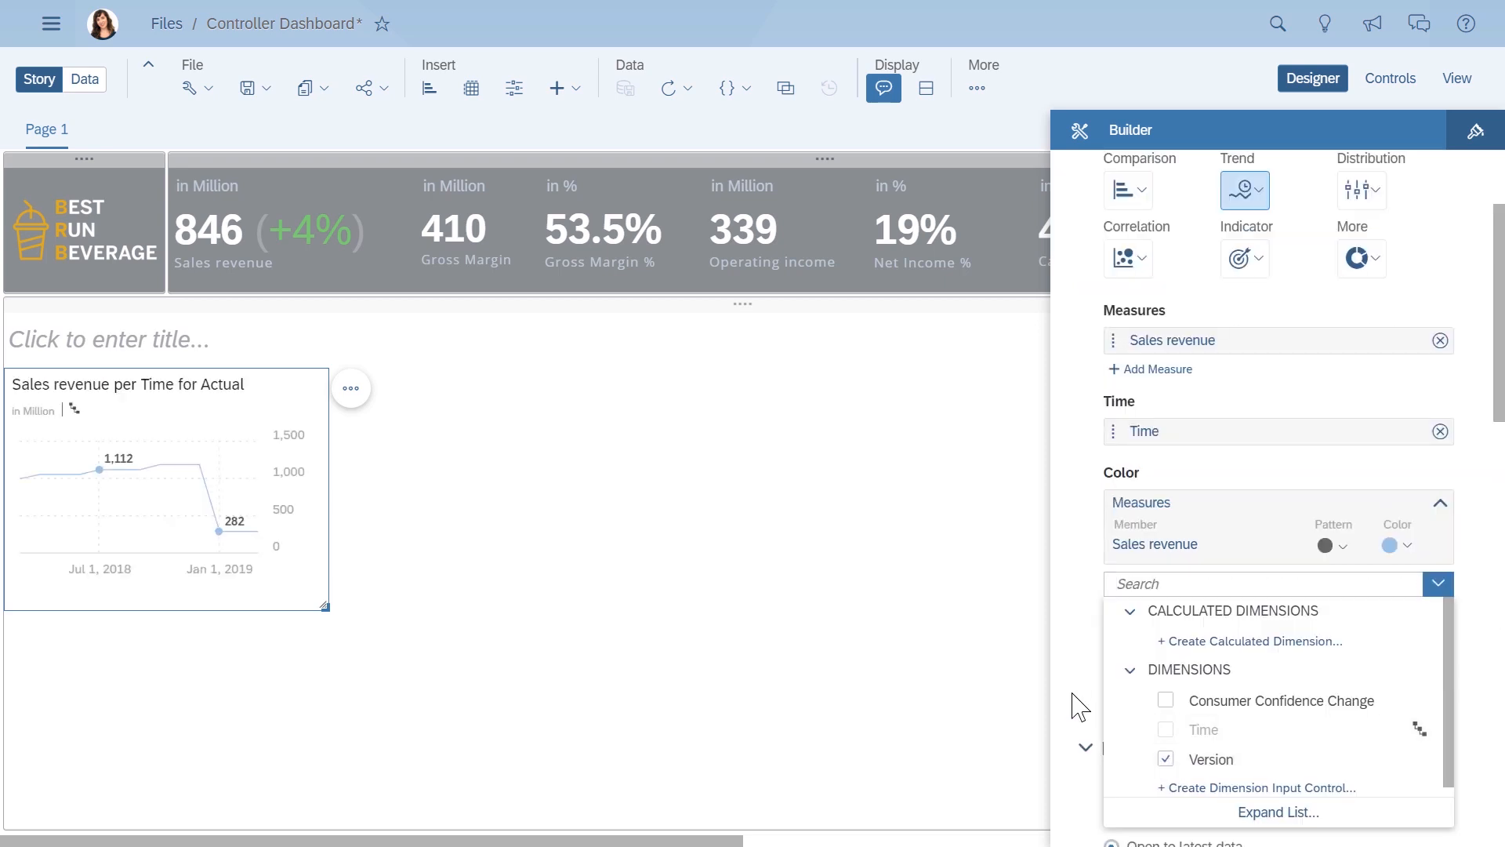
pyautogui.click(1078, 706)
pyautogui.click(1343, 553)
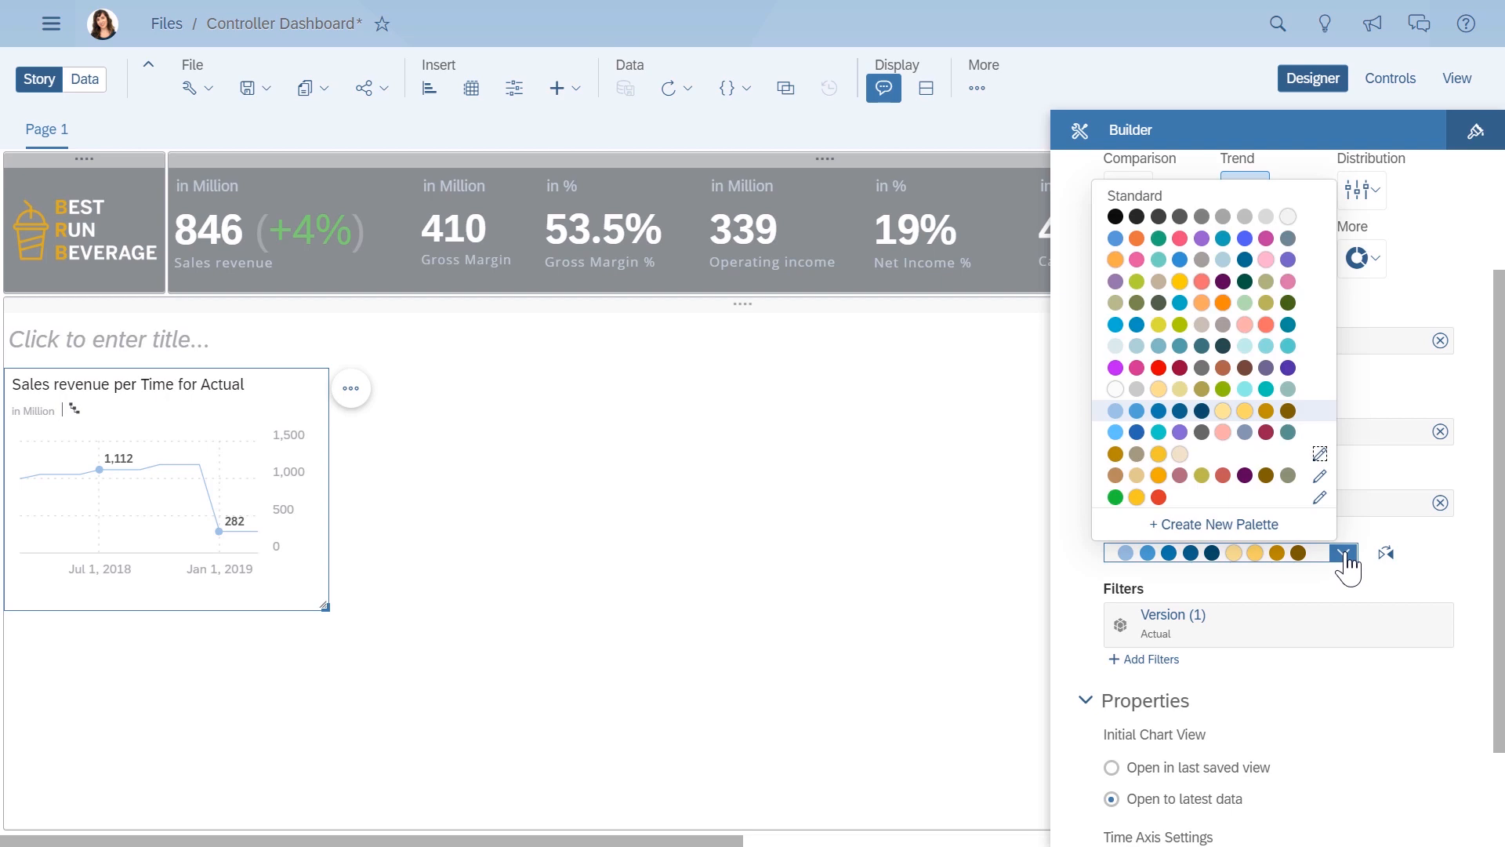
pyautogui.click(1212, 455)
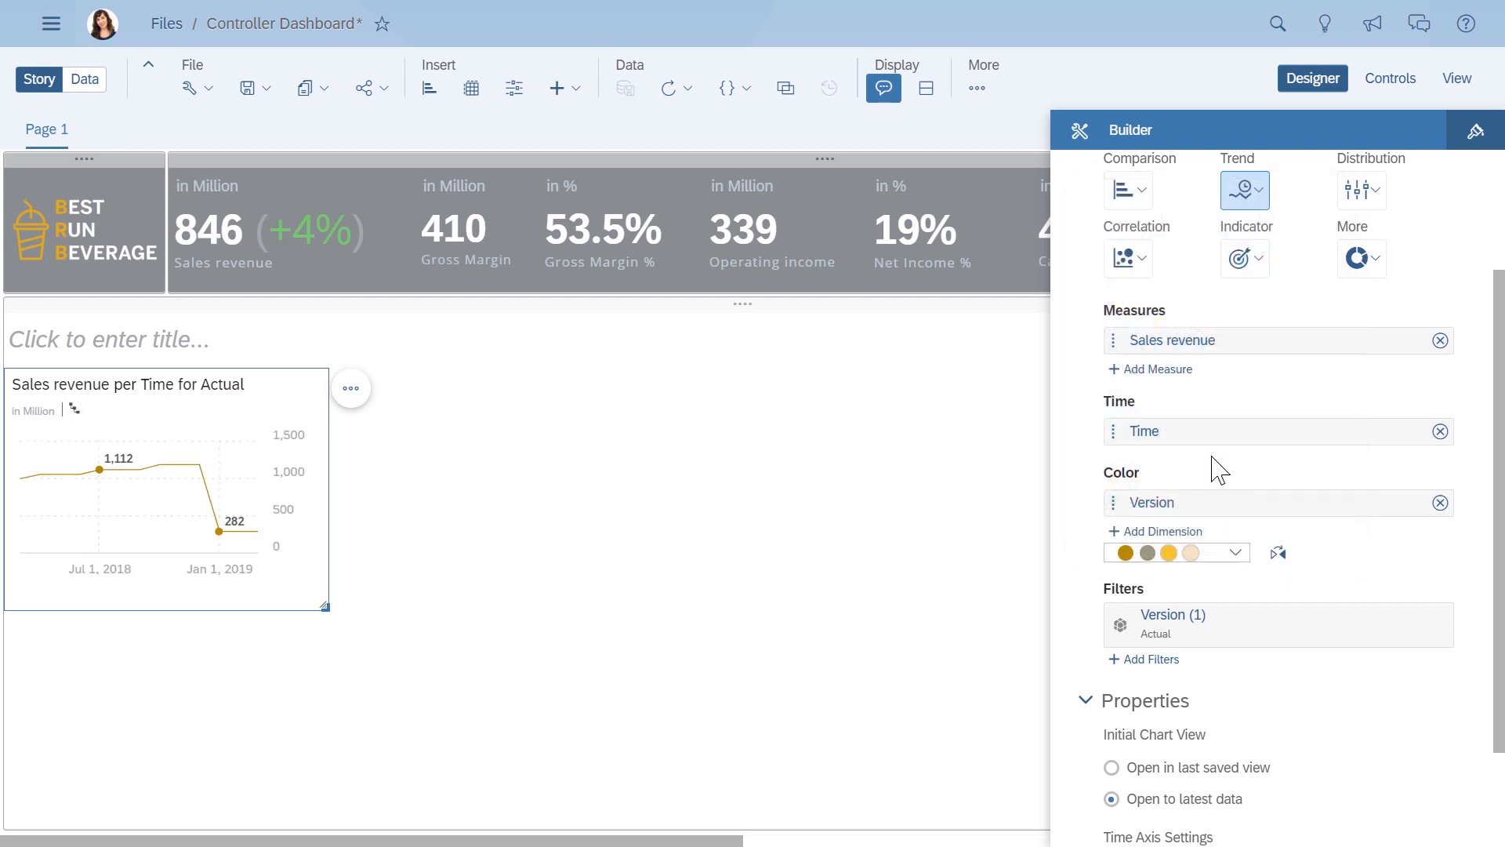
pyautogui.click(1279, 554)
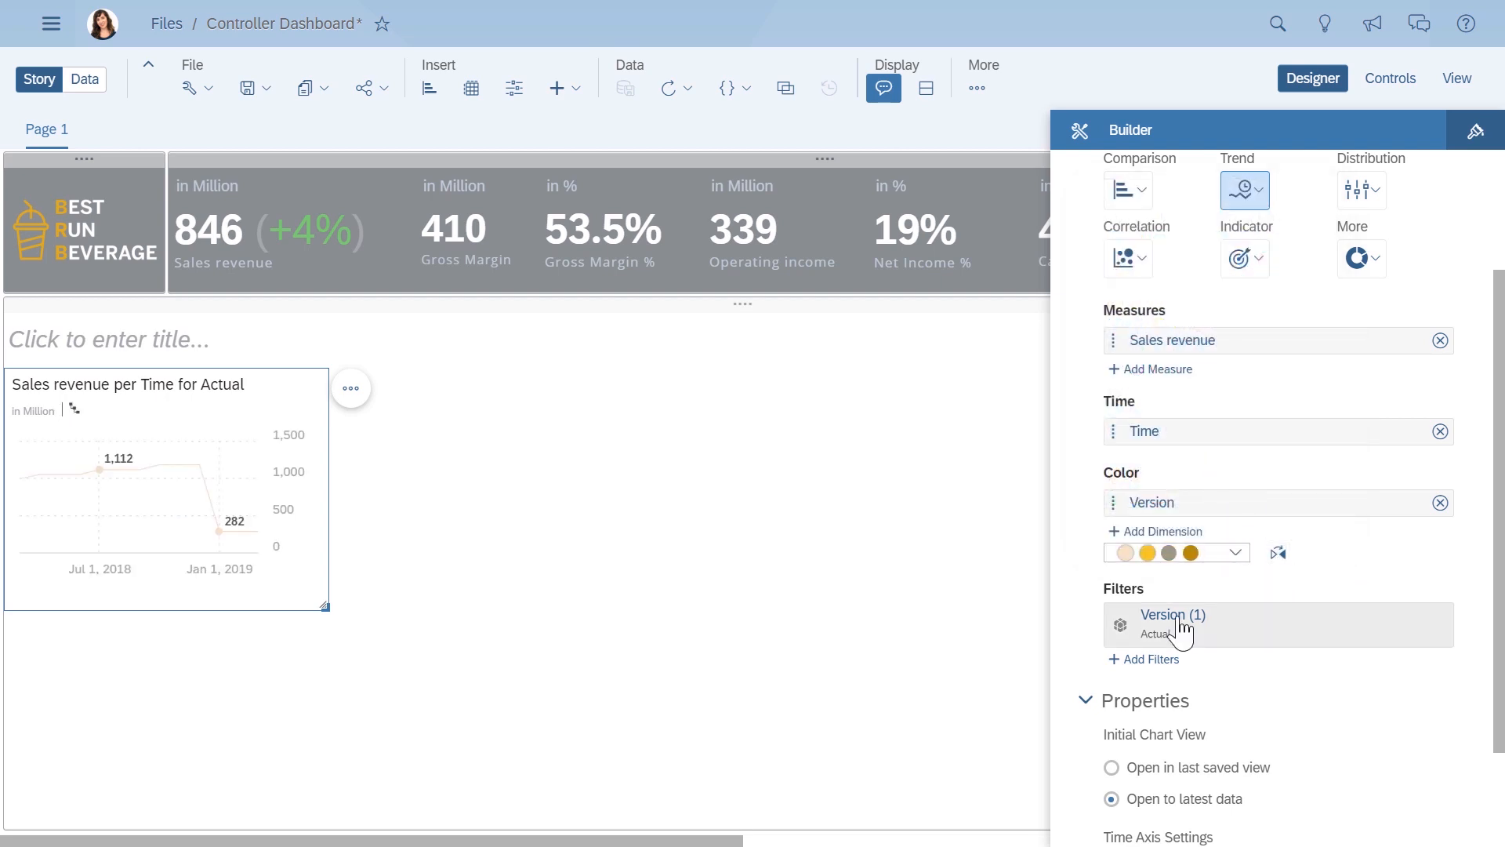
# - Add Plan to the time series chart's Version filter alongside Actual
pyautogui.click(1176, 624)
pyautogui.click(341, 450)
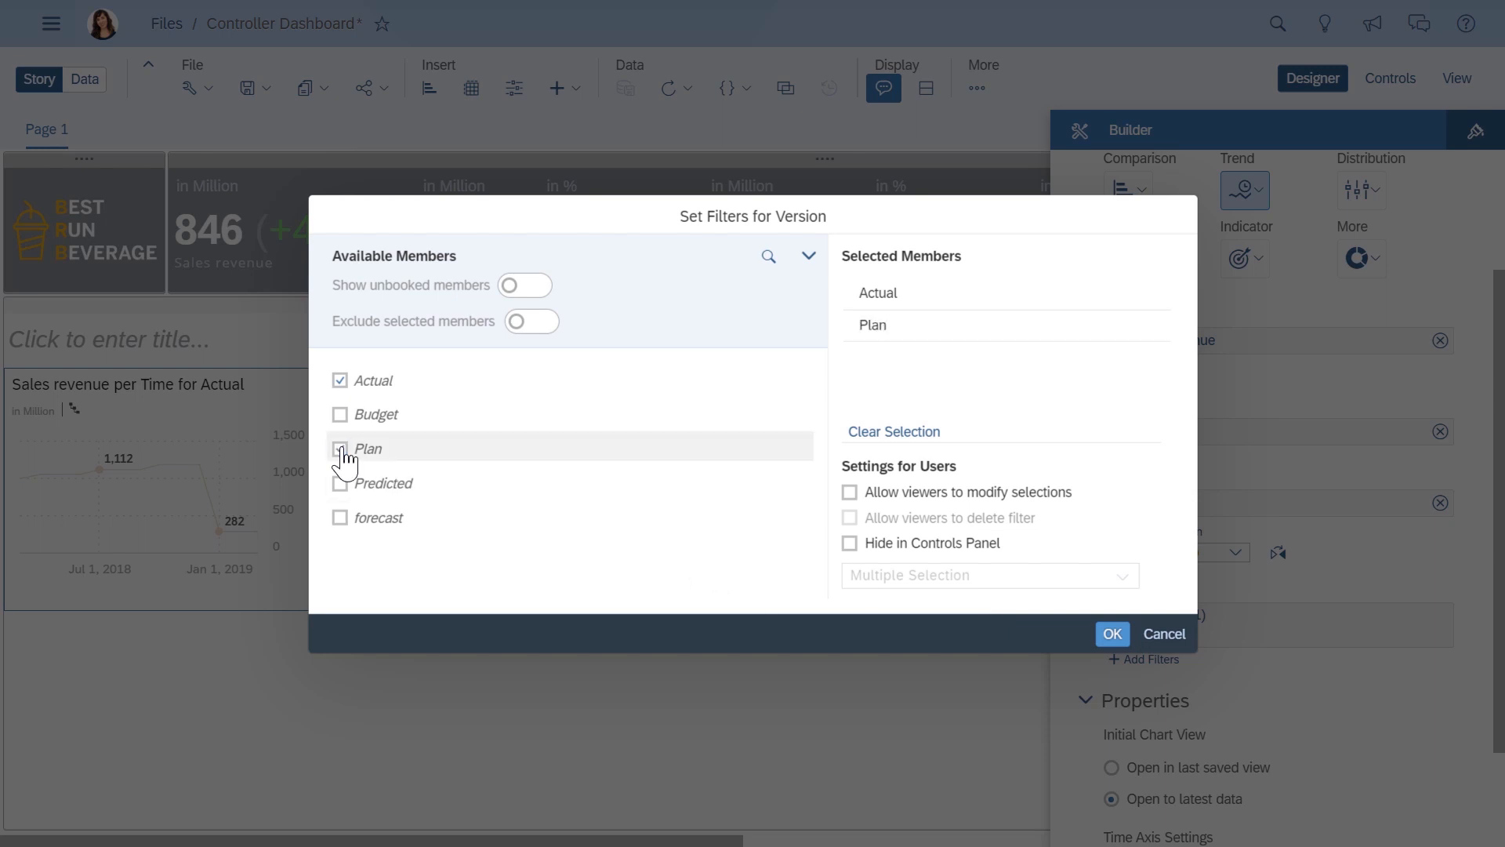
pyautogui.click(1112, 634)
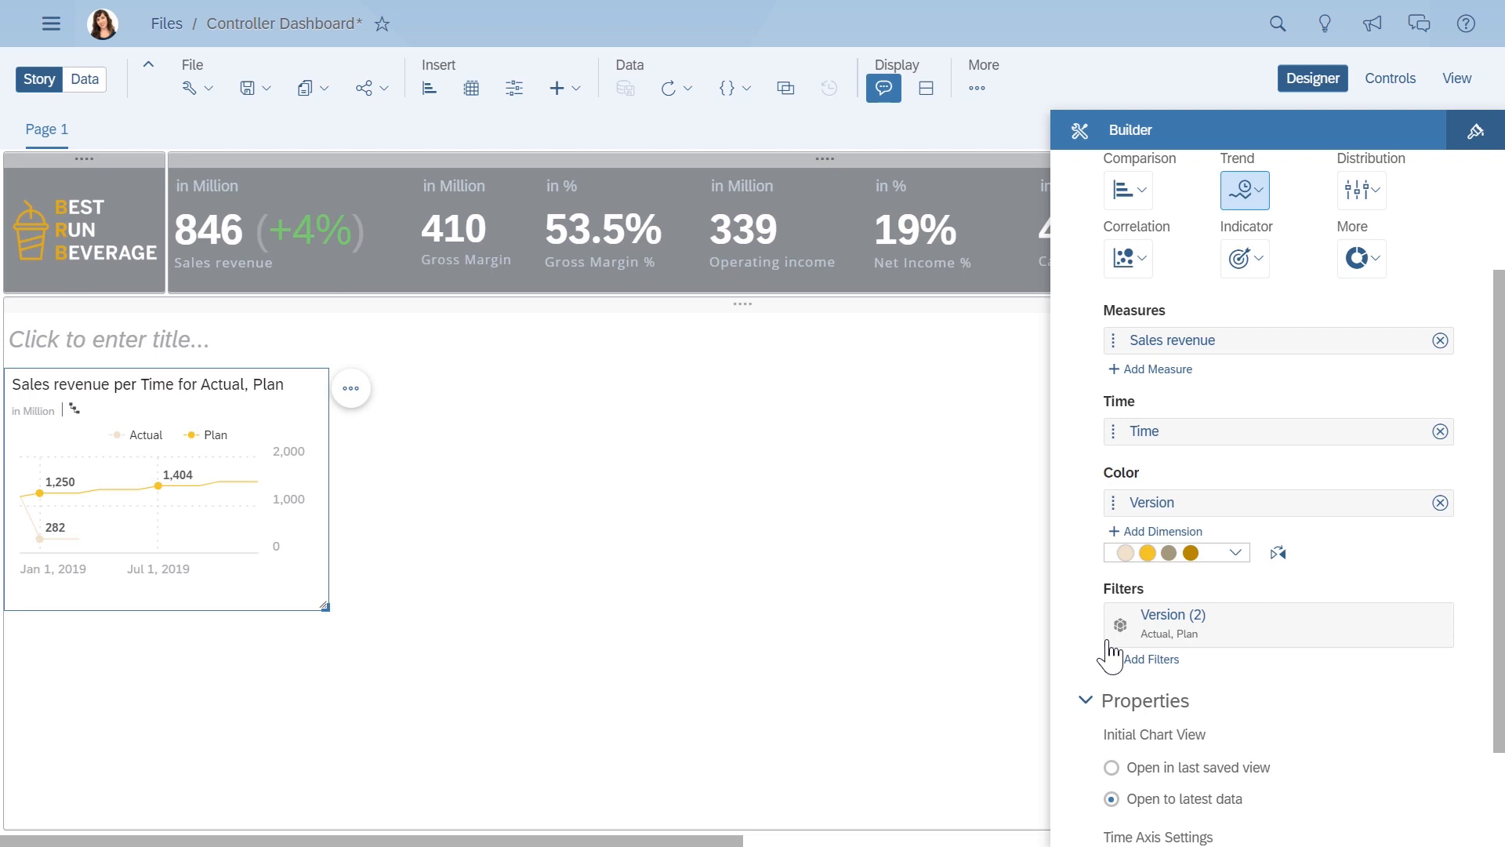
# - Filter the time series chart by Time to 2018 and 2019, and enlarge the chart's frame
pyautogui.click(1142, 661)
pyautogui.click(1142, 717)
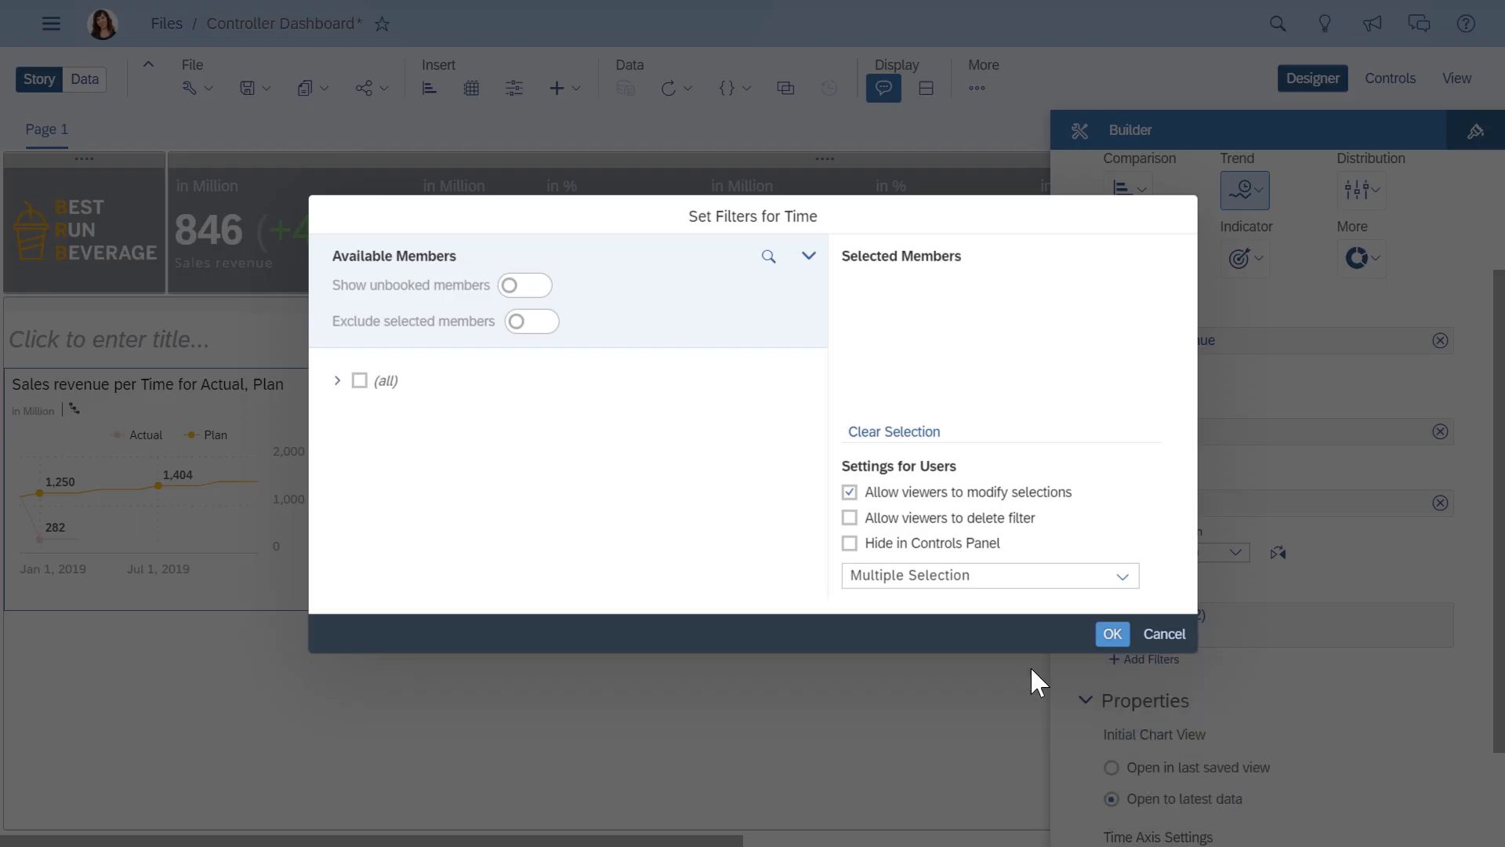
pyautogui.click(337, 380)
pyautogui.click(375, 414)
pyautogui.click(375, 449)
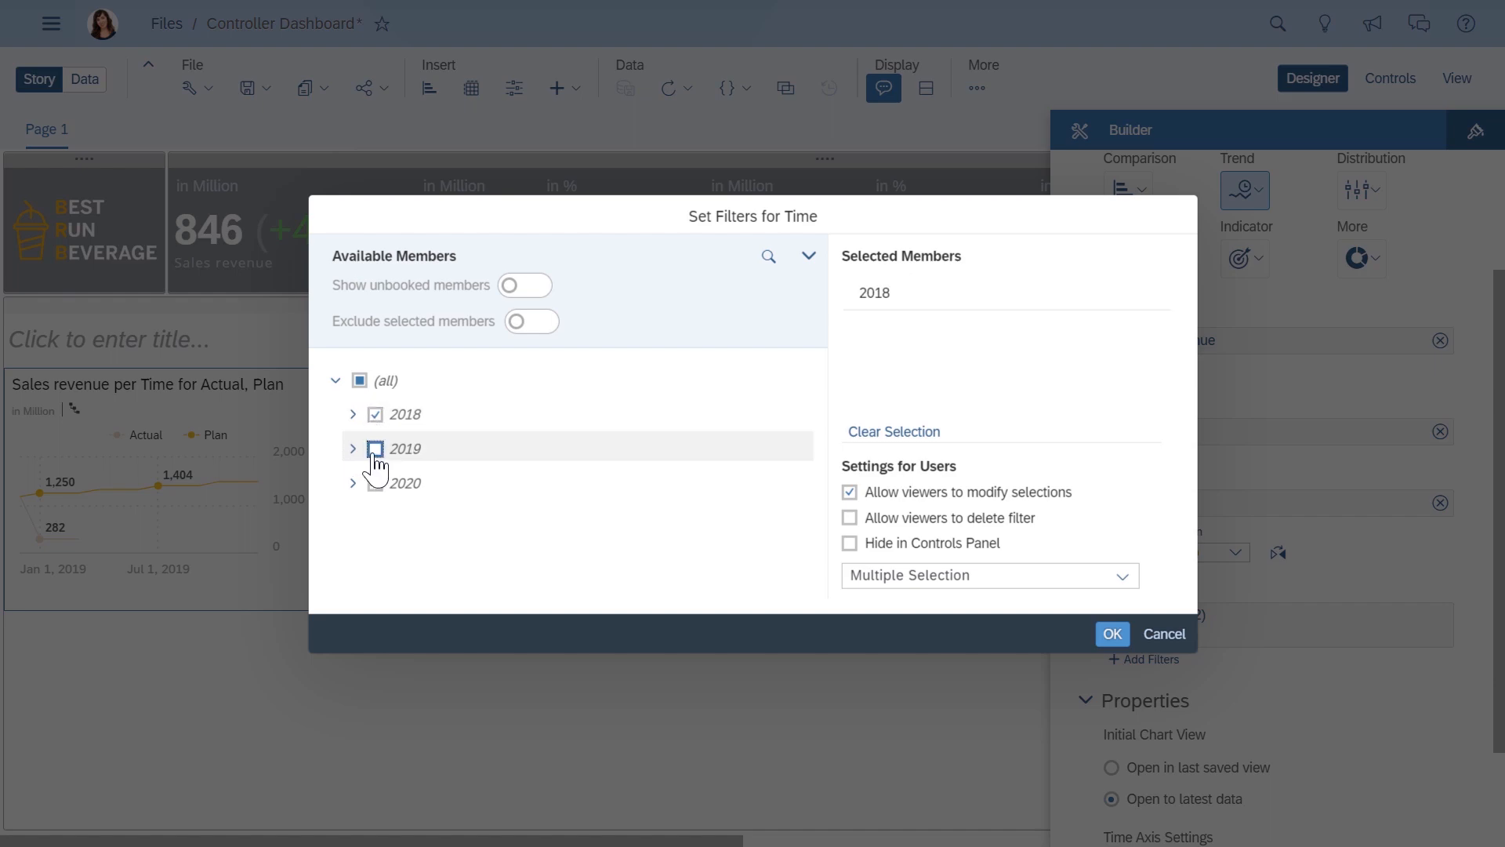
pyautogui.click(1113, 634)
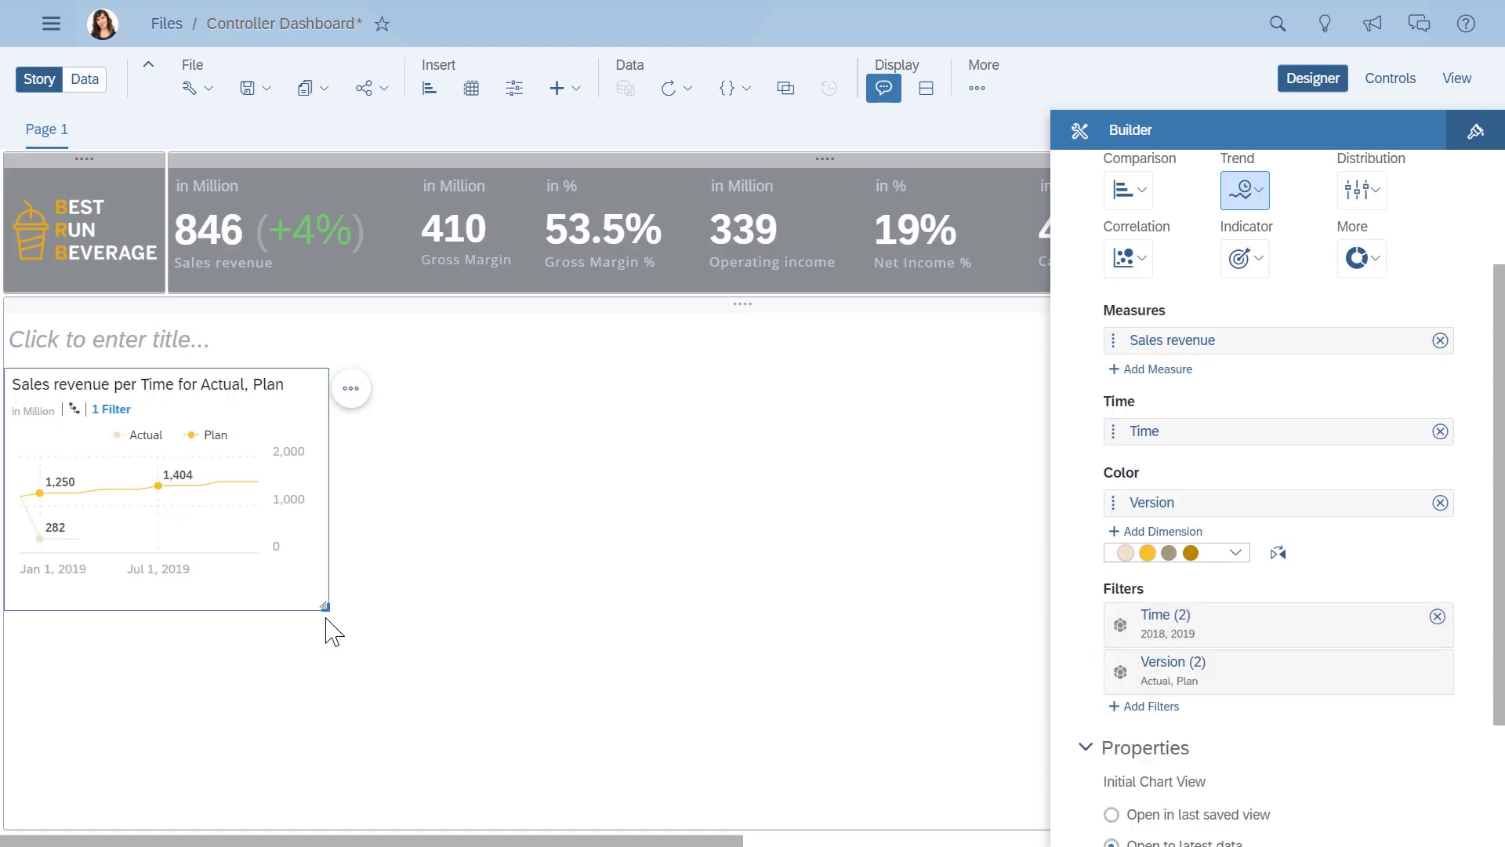
pyautogui.moveTo(328, 621); pyautogui.dragTo(575, 697)
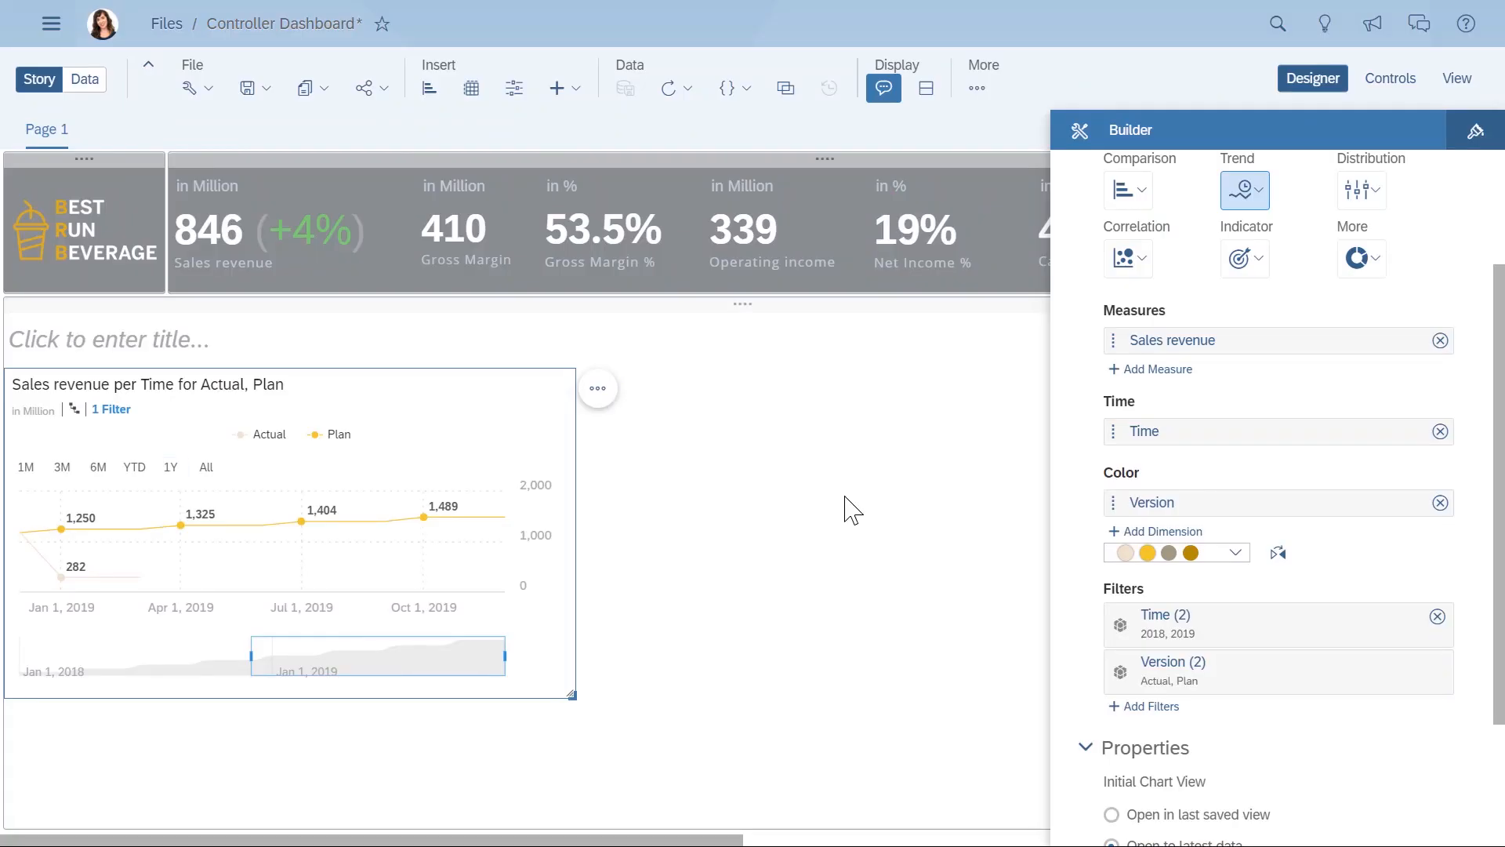
# - Replace the chart's Sales revenue measure with a new measure input control offering Sales revenue, Operating Expenses, Gross Margin and Operating income
pyautogui.click(1440, 339)
pyautogui.click(1172, 358)
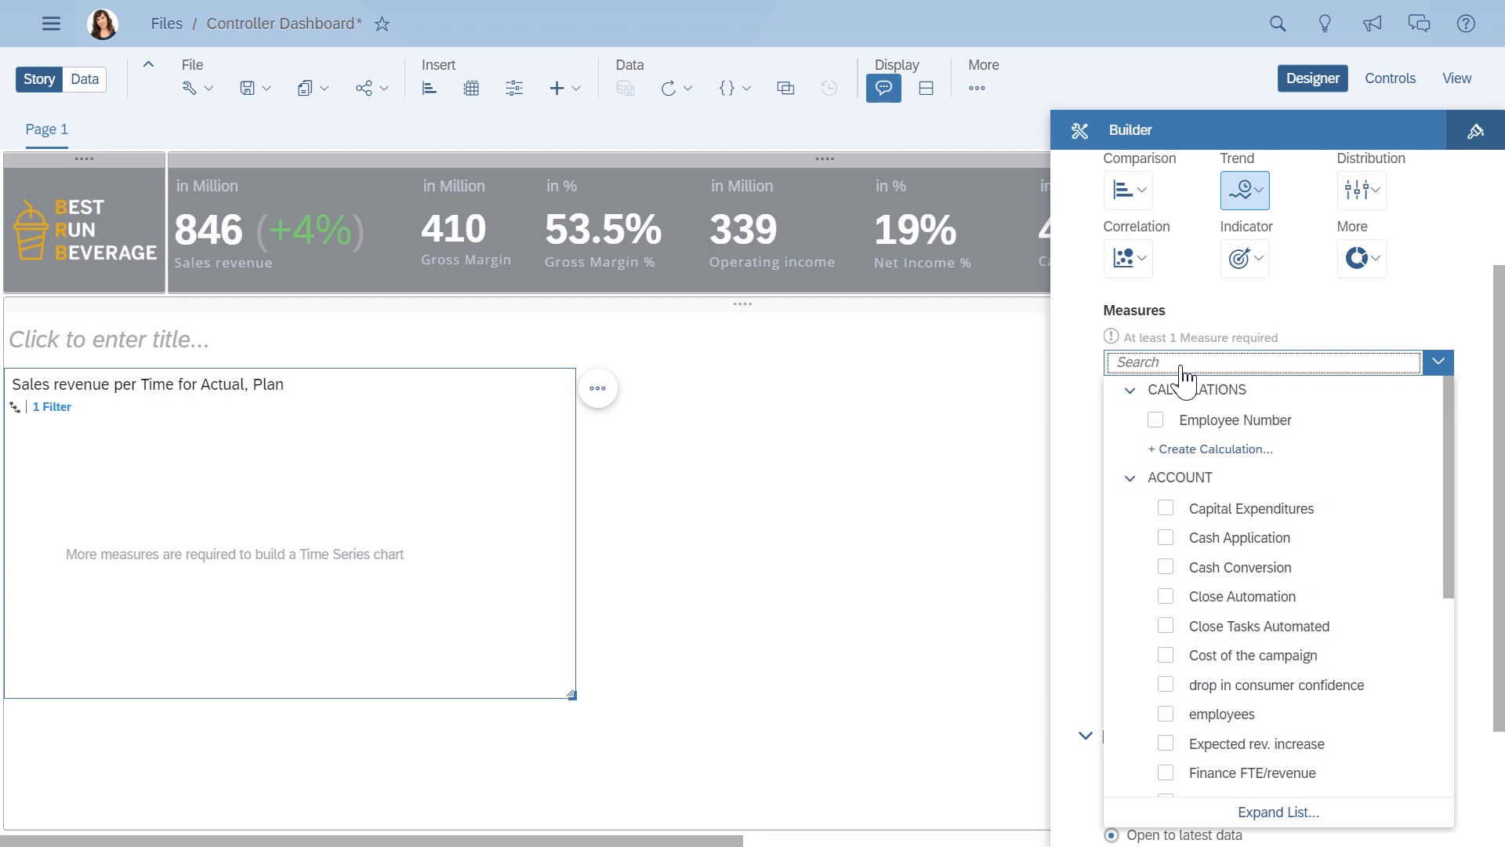
pyautogui.scroll(-5, 1451, 788)
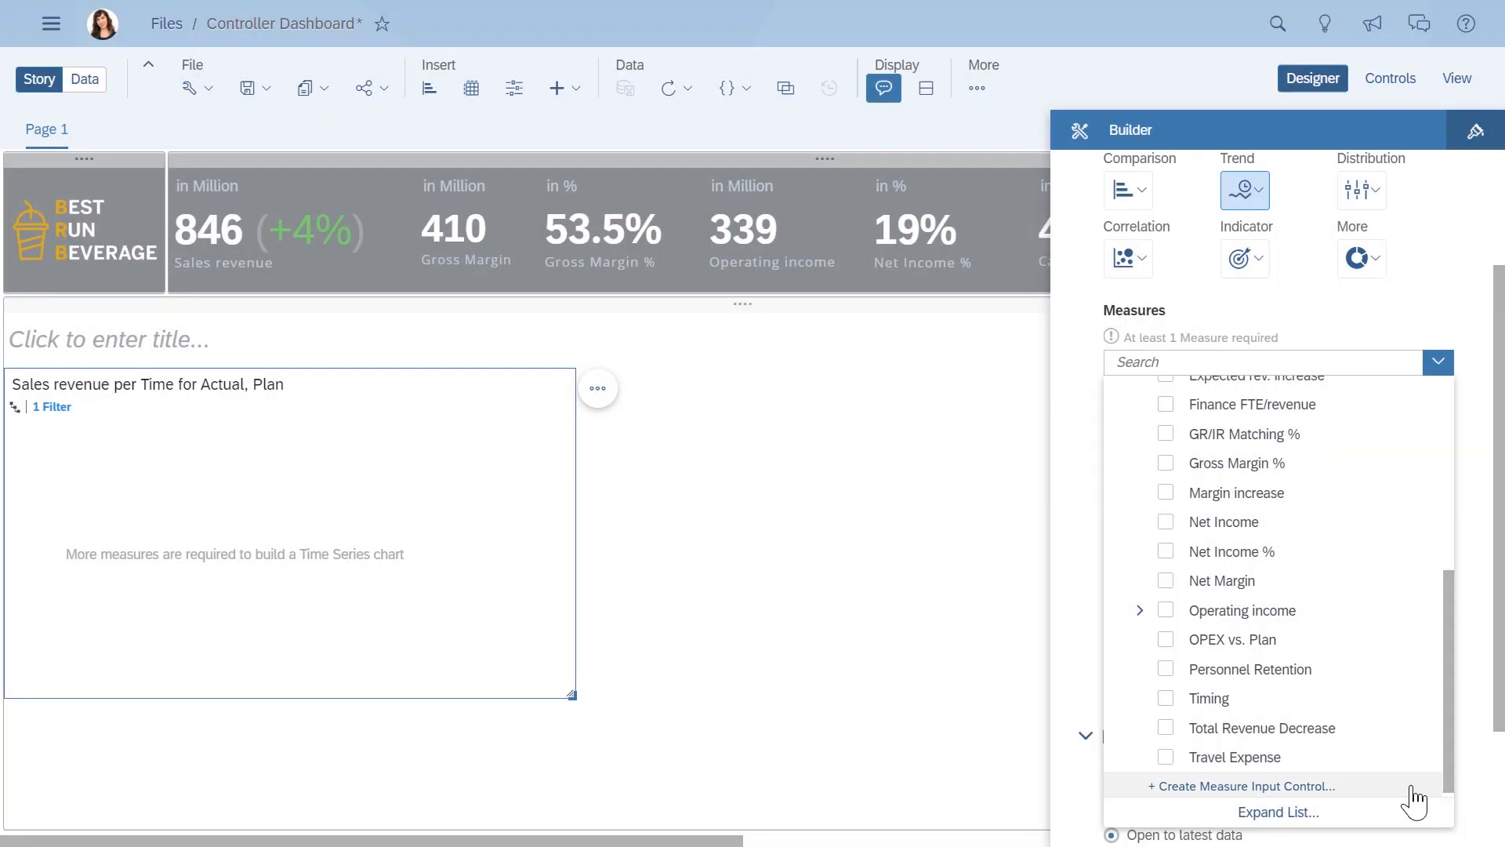
pyautogui.click(1441, 787)
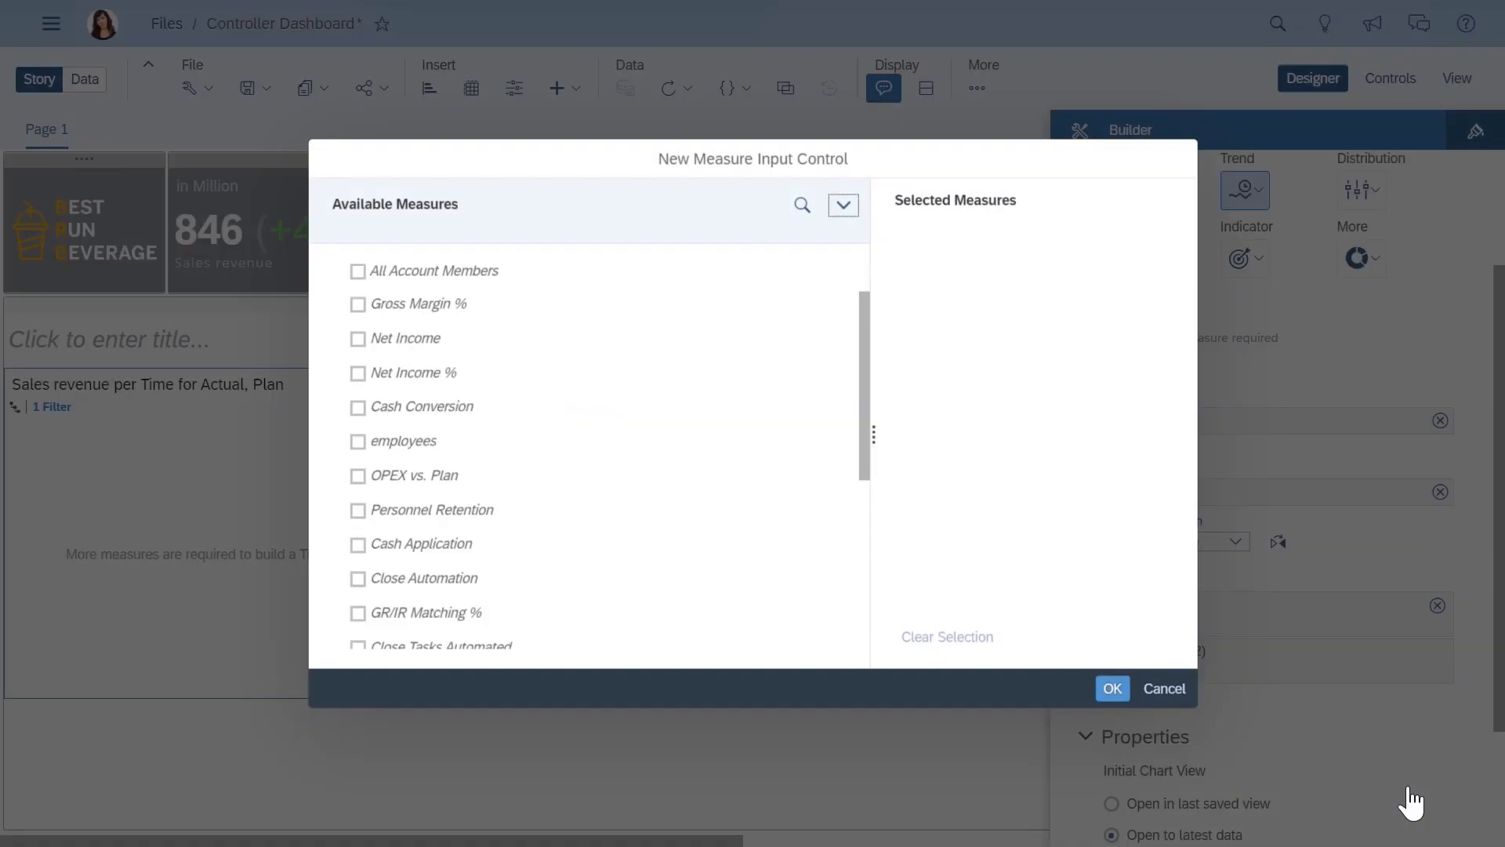
pyautogui.scroll(-5, 869, 628)
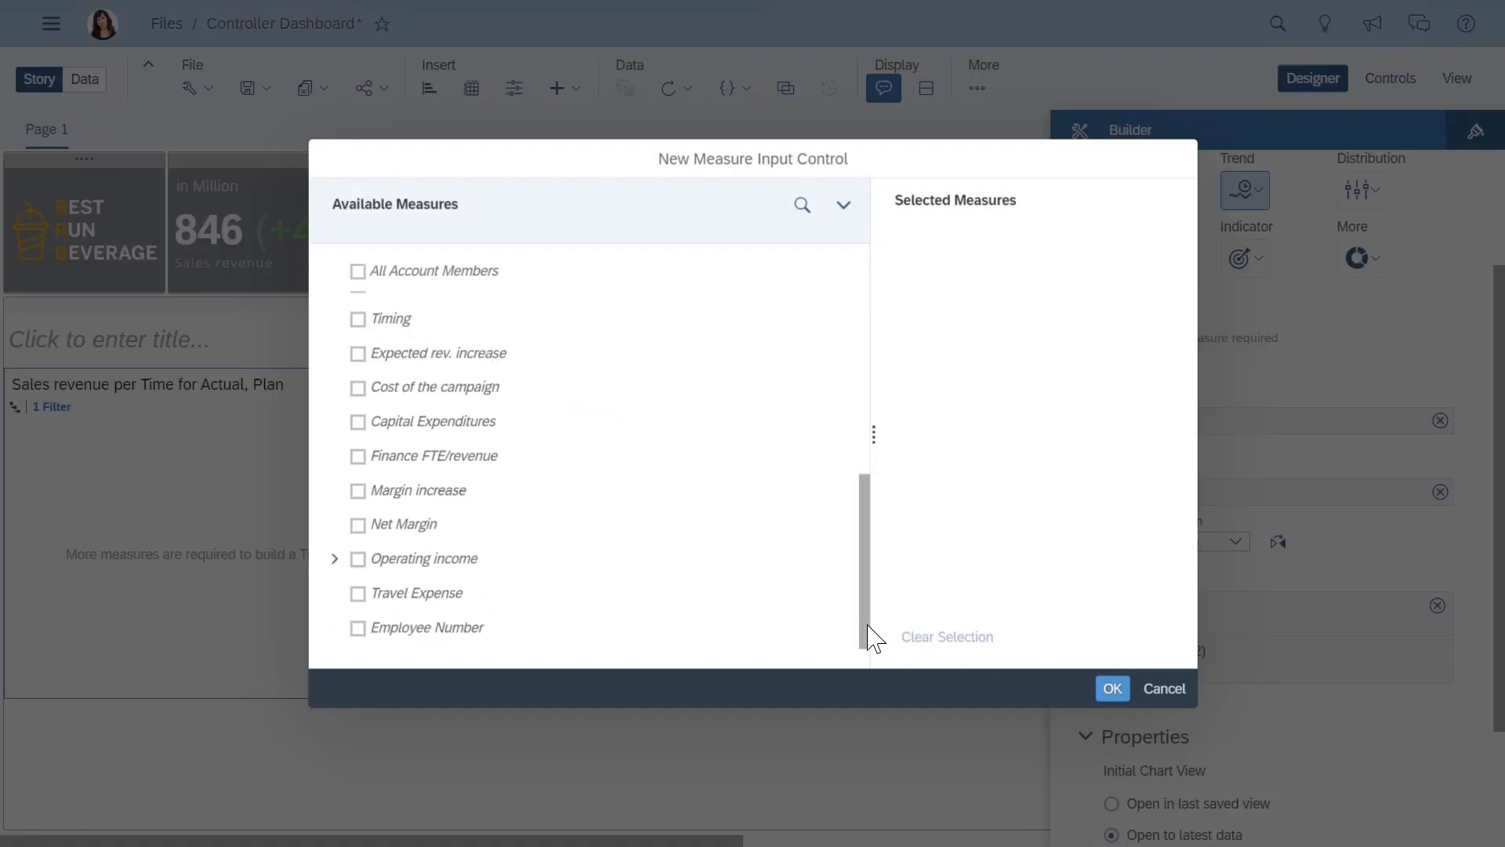
pyautogui.click(336, 559)
pyautogui.scroll(-2, 867, 638)
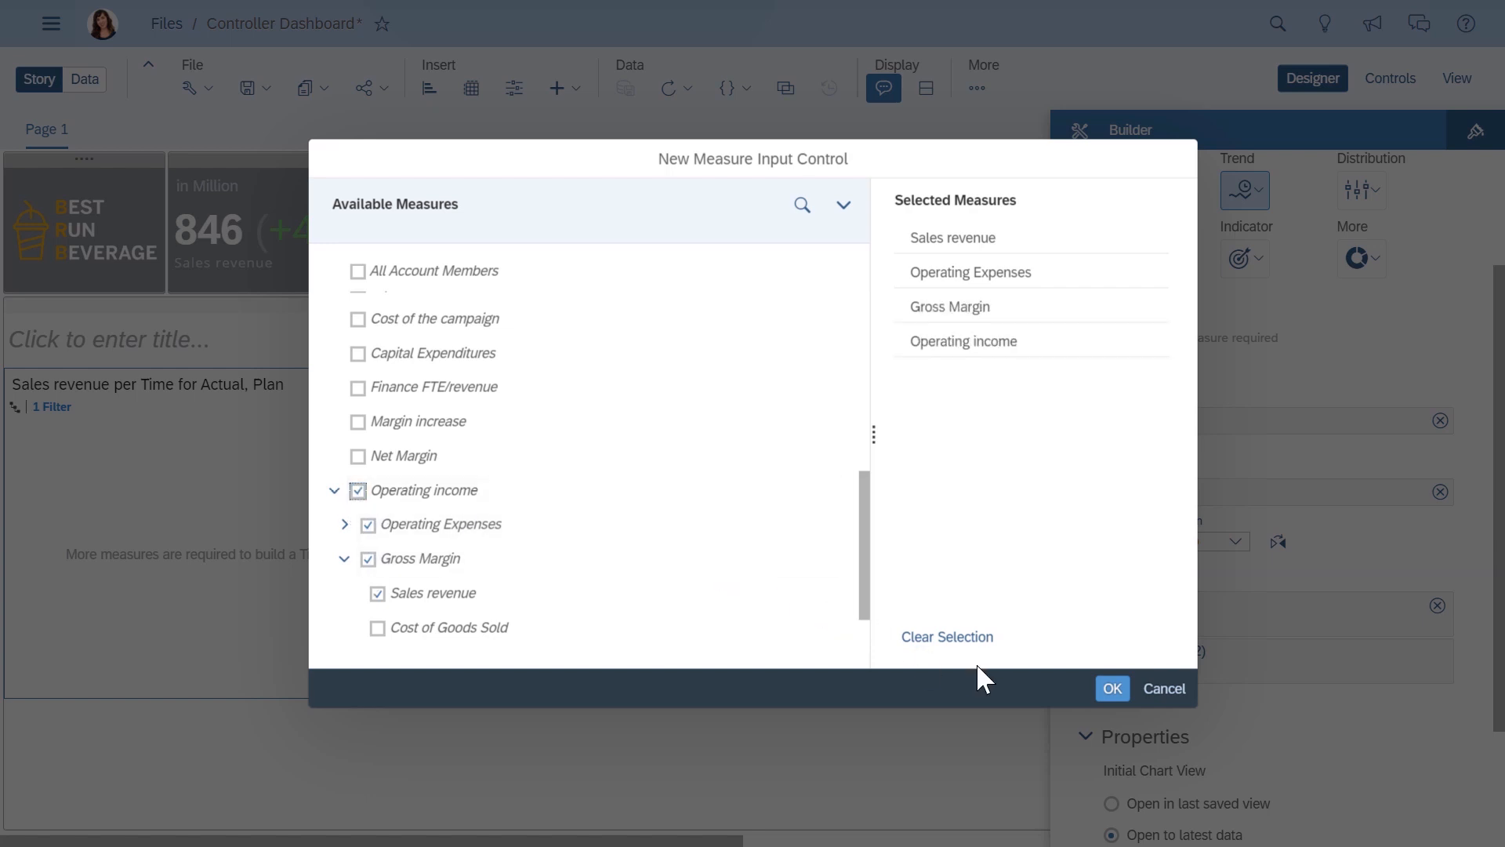
pyautogui.click(1113, 690)
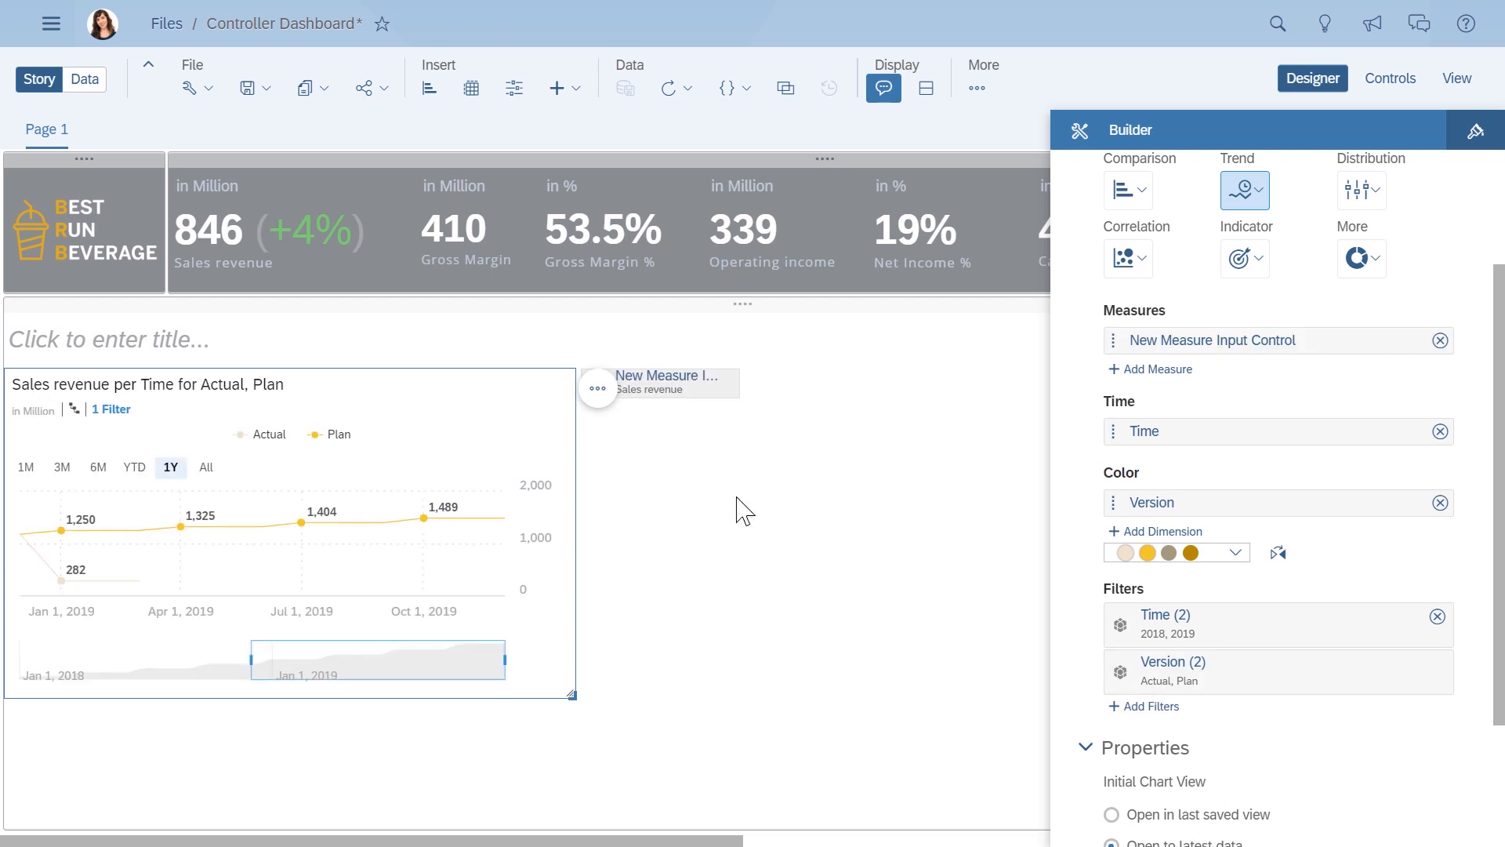
# - Expand the measure input control to the chart's height and title it Choose KPI, with Gross Margin selected
pyautogui.moveTo(736, 398); pyautogui.dragTo(736, 690)
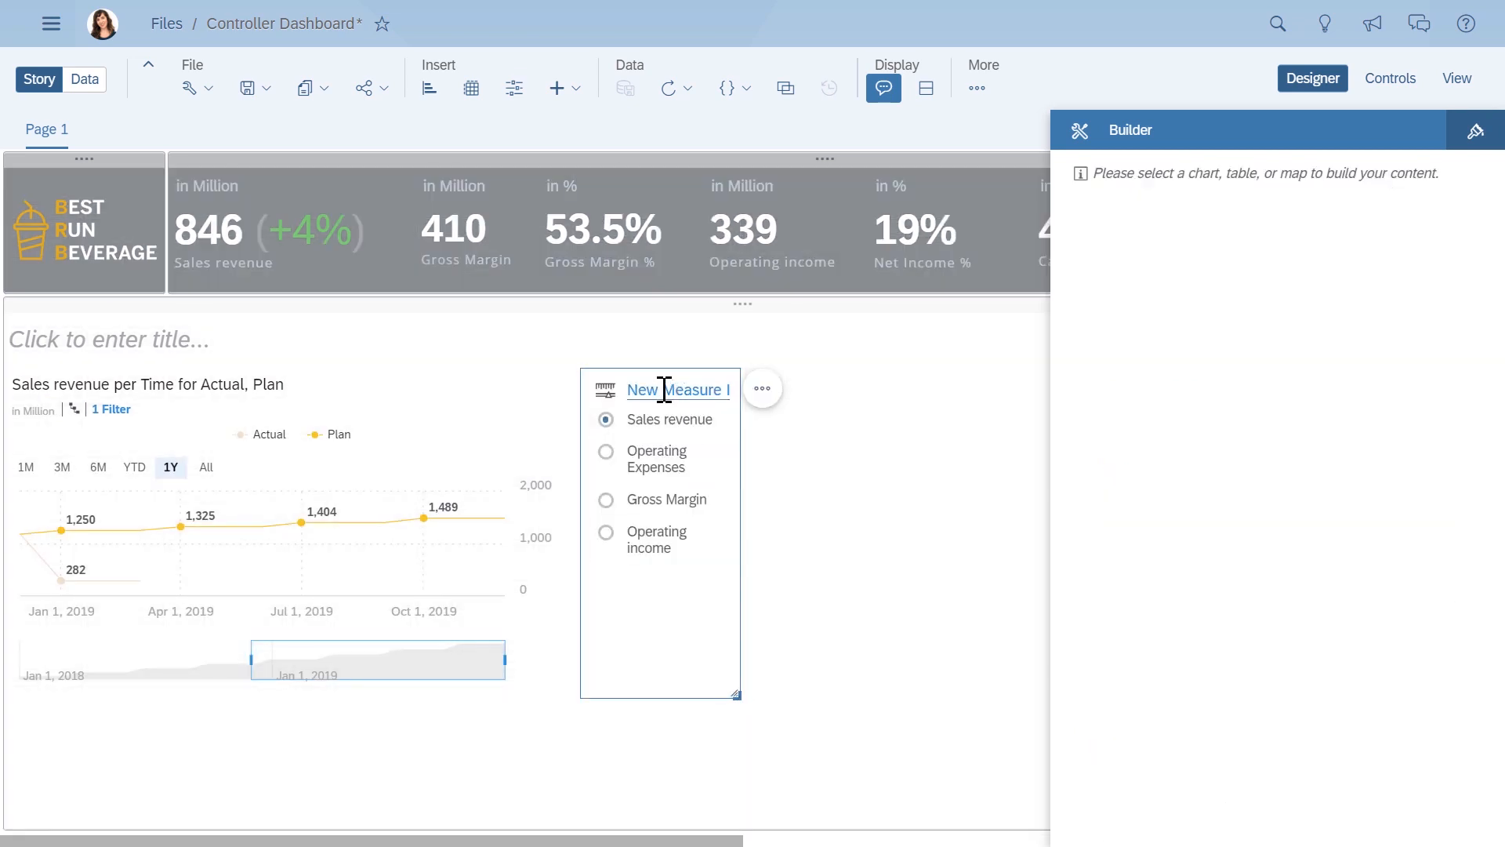
pyautogui.moveTo(632, 390); pyautogui.dragTo(705, 419)
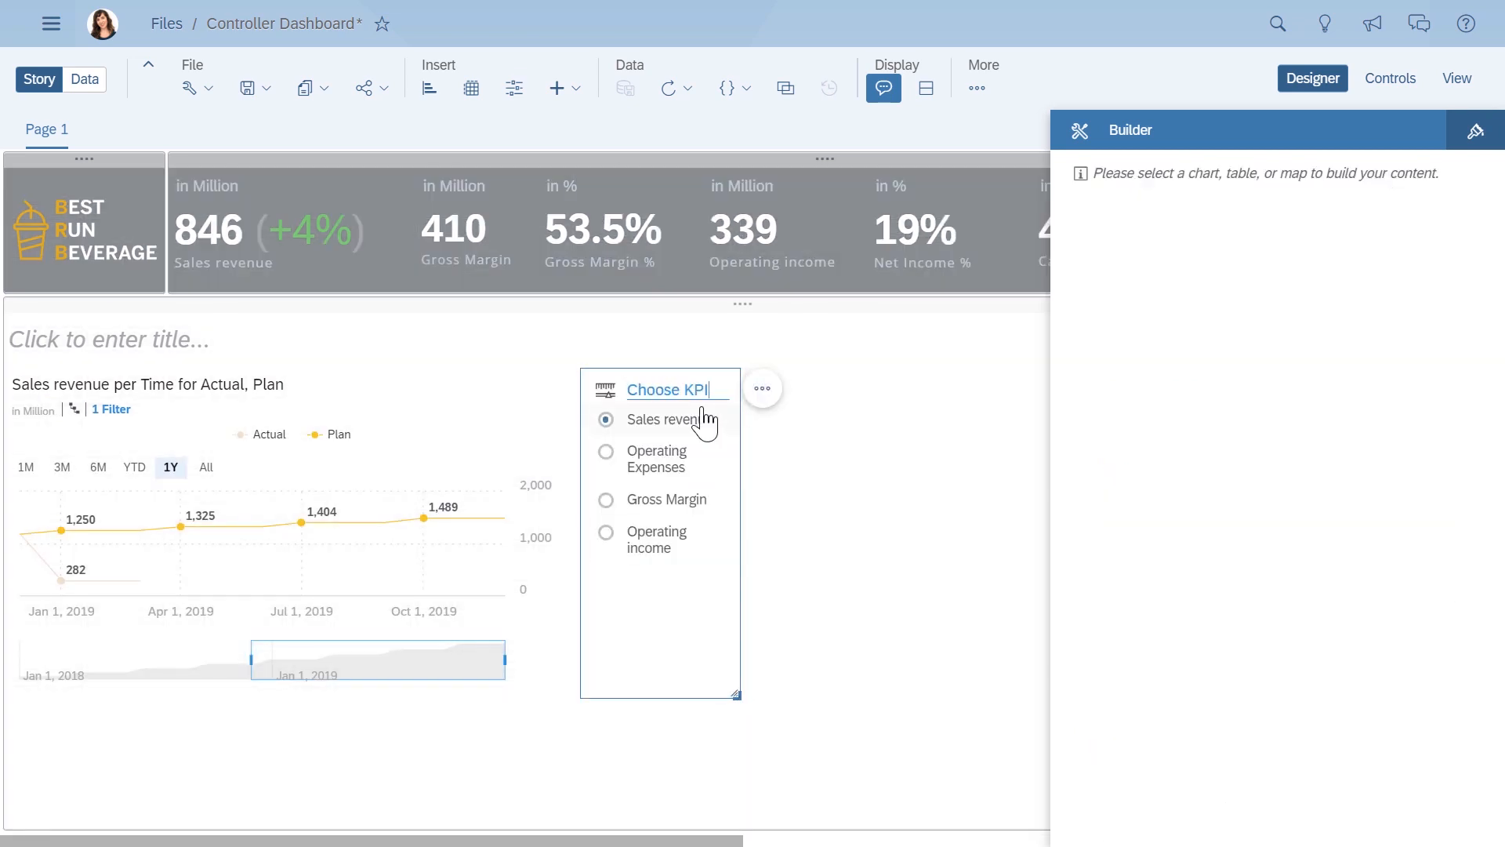
pyautogui.click(606, 501)
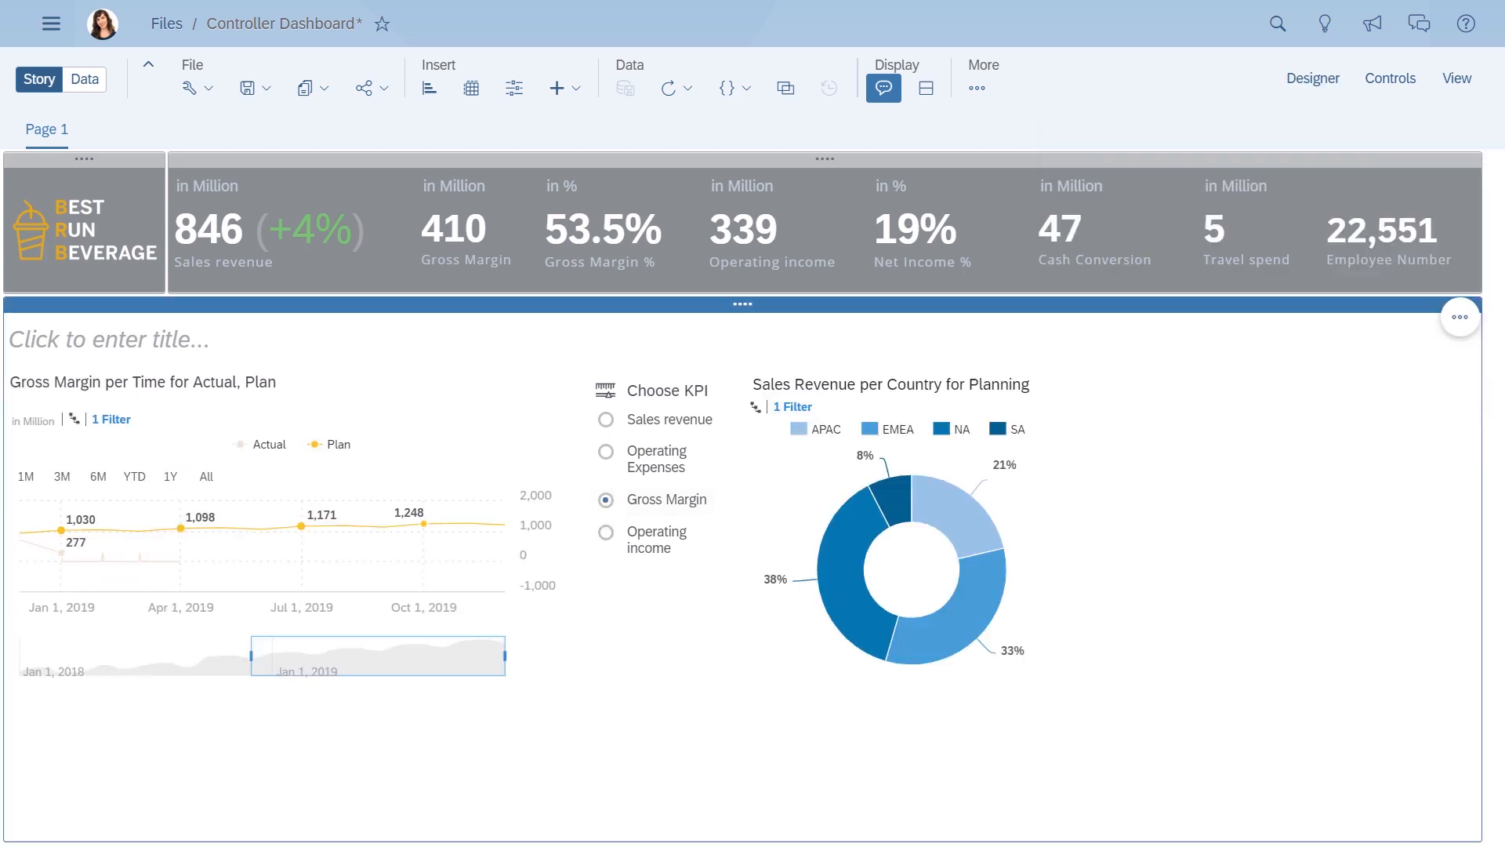
pyautogui.scroll(-3, 742, 494)
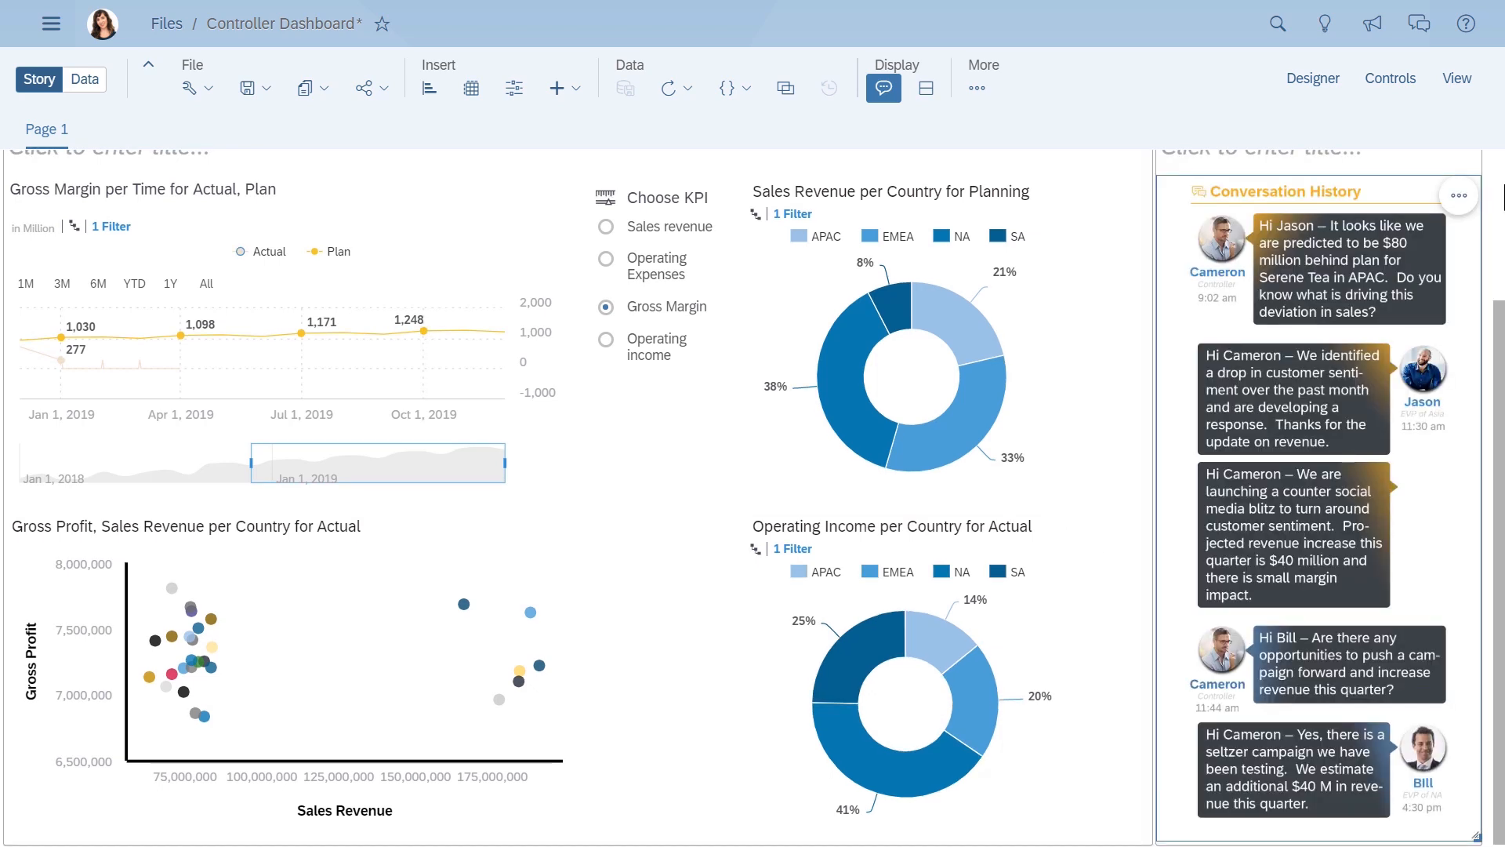
pyautogui.scroll(3, 1500, 188)
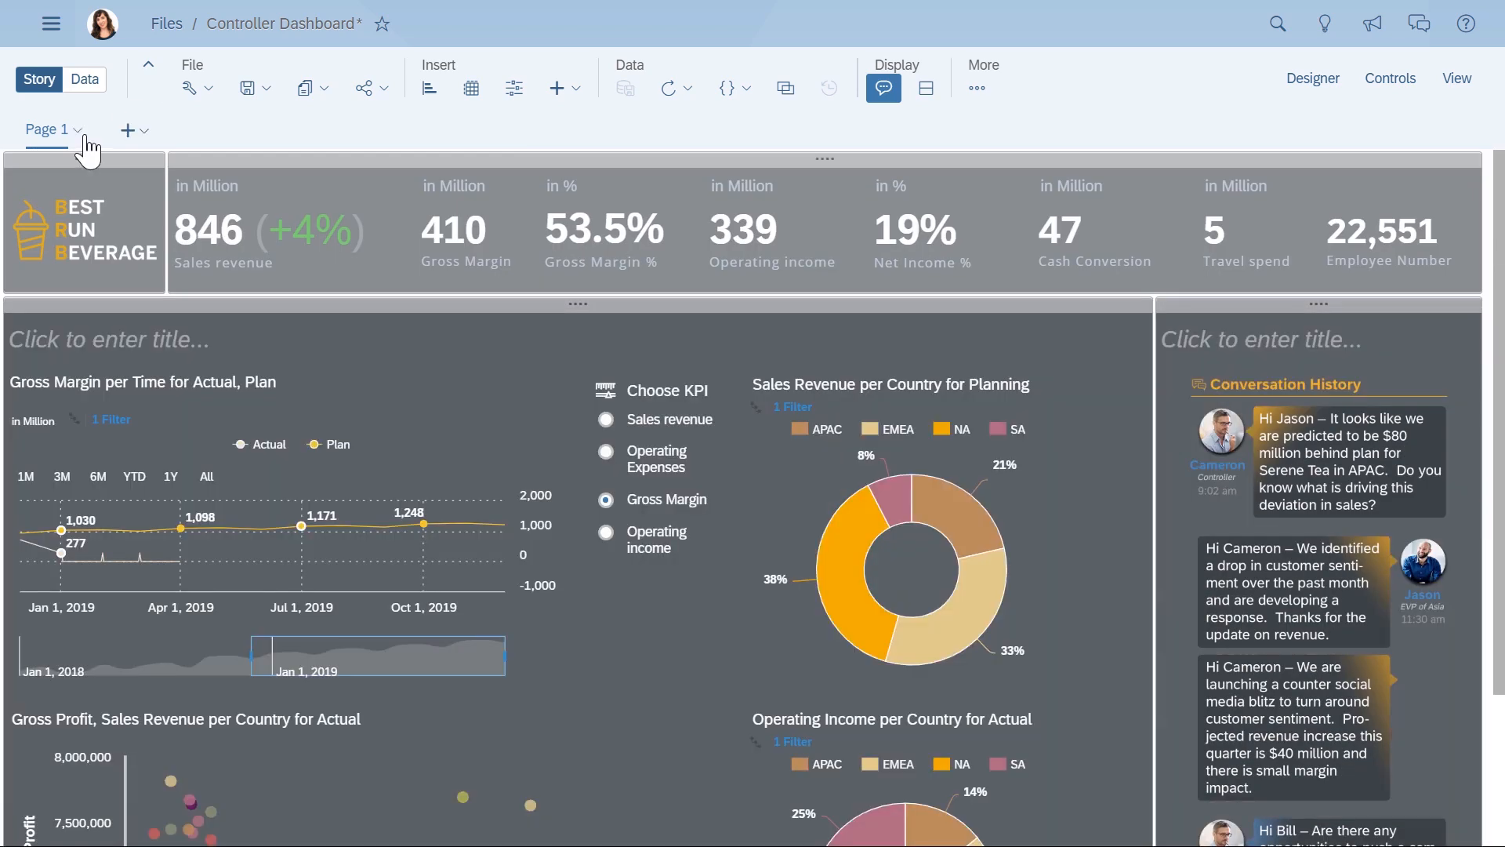
# - Rename Page 1 as Overview
pyautogui.click(85, 133)
pyautogui.click(43, 256)
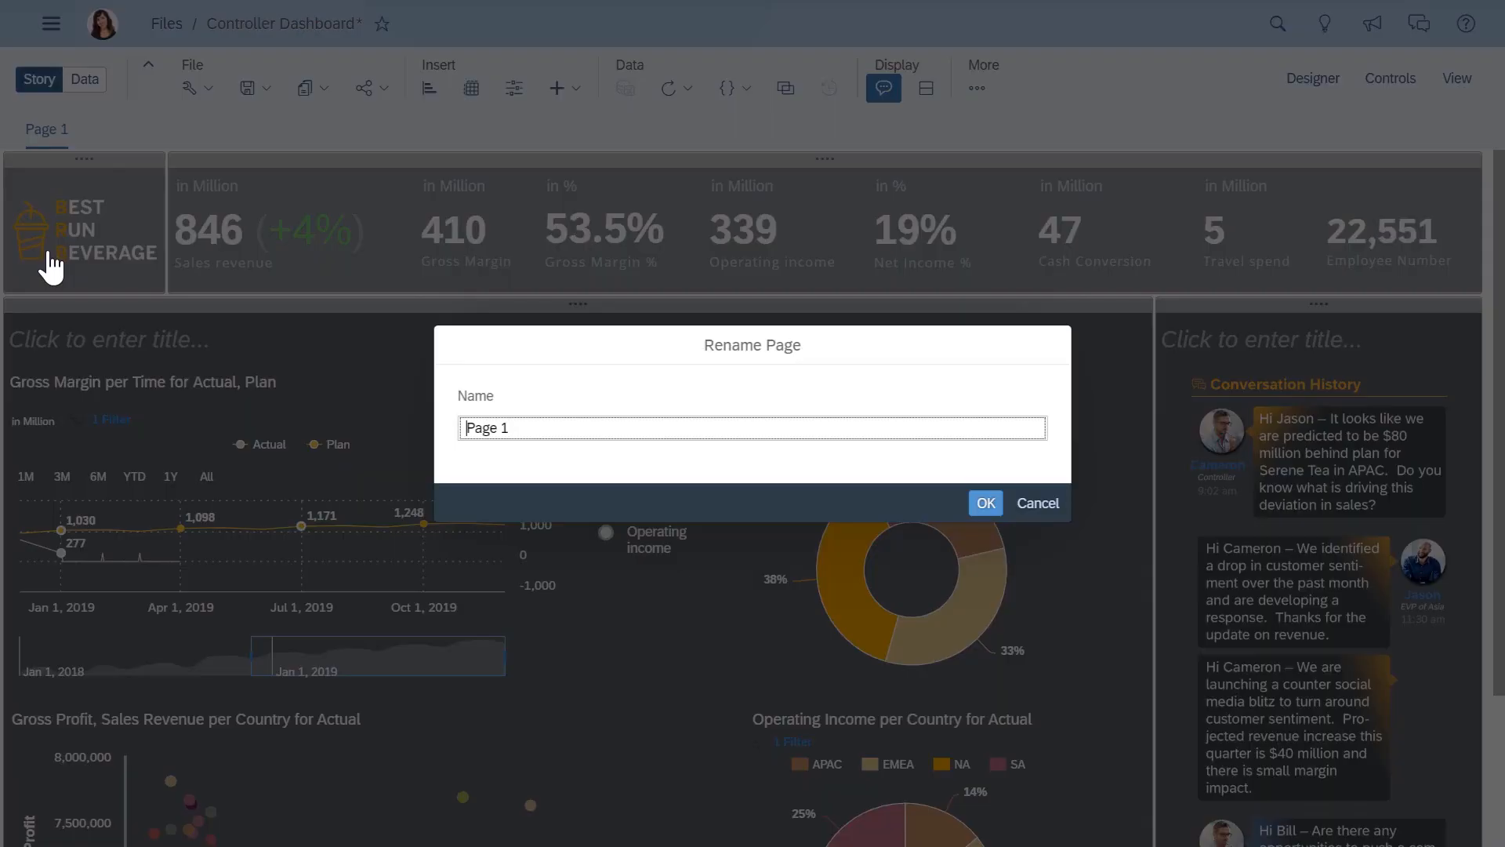
pyautogui.moveTo(560, 432); pyautogui.dragTo(437, 437)
pyautogui.write('Overview')
pyautogui.click(986, 503)
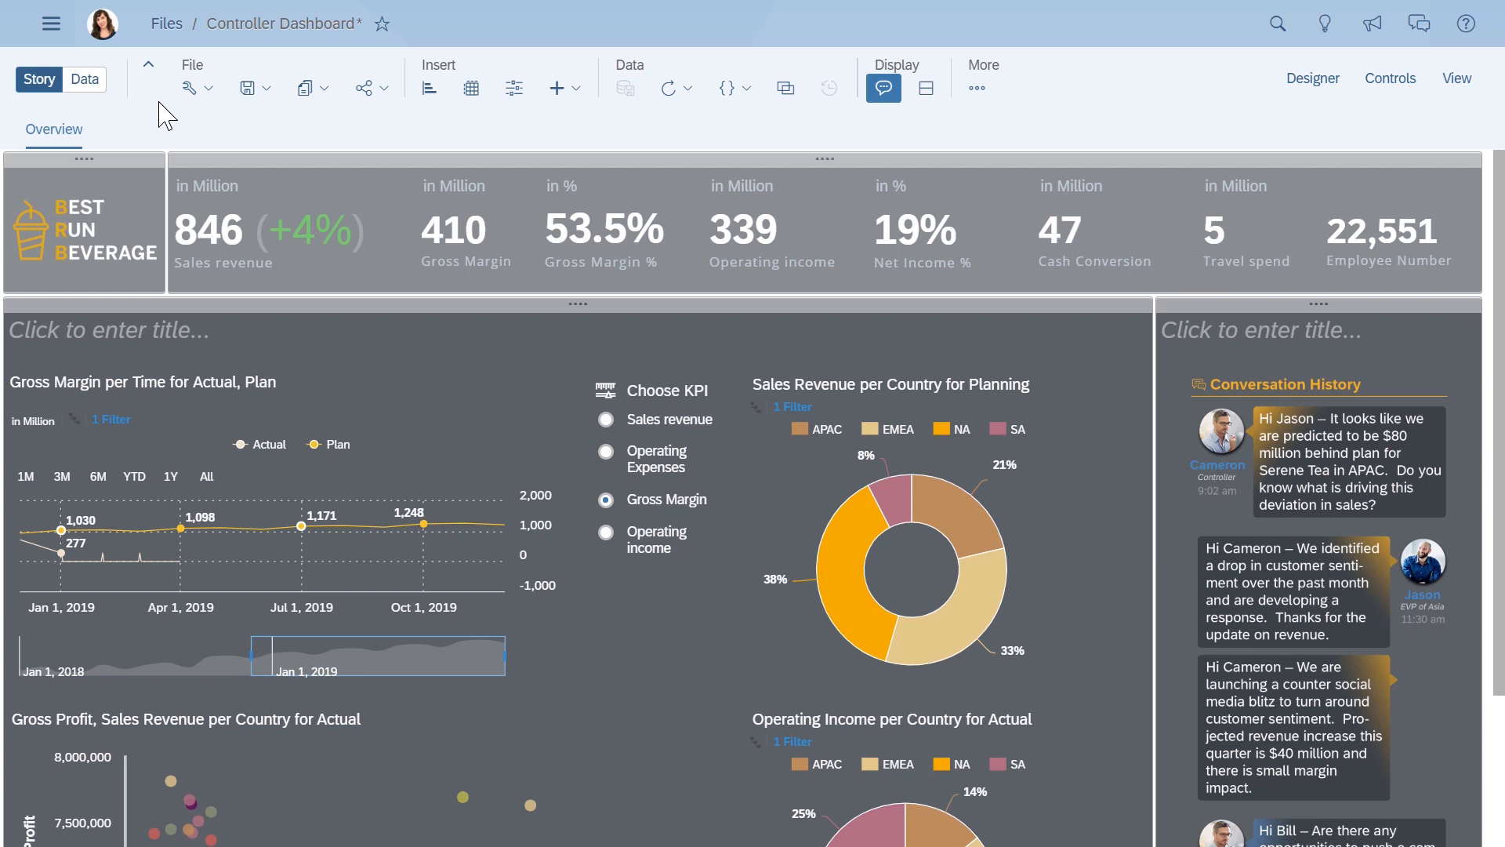
# - Add a new two-lane page after Overview and name it Geo Analysis
pyautogui.click(148, 132)
pyautogui.click(161, 159)
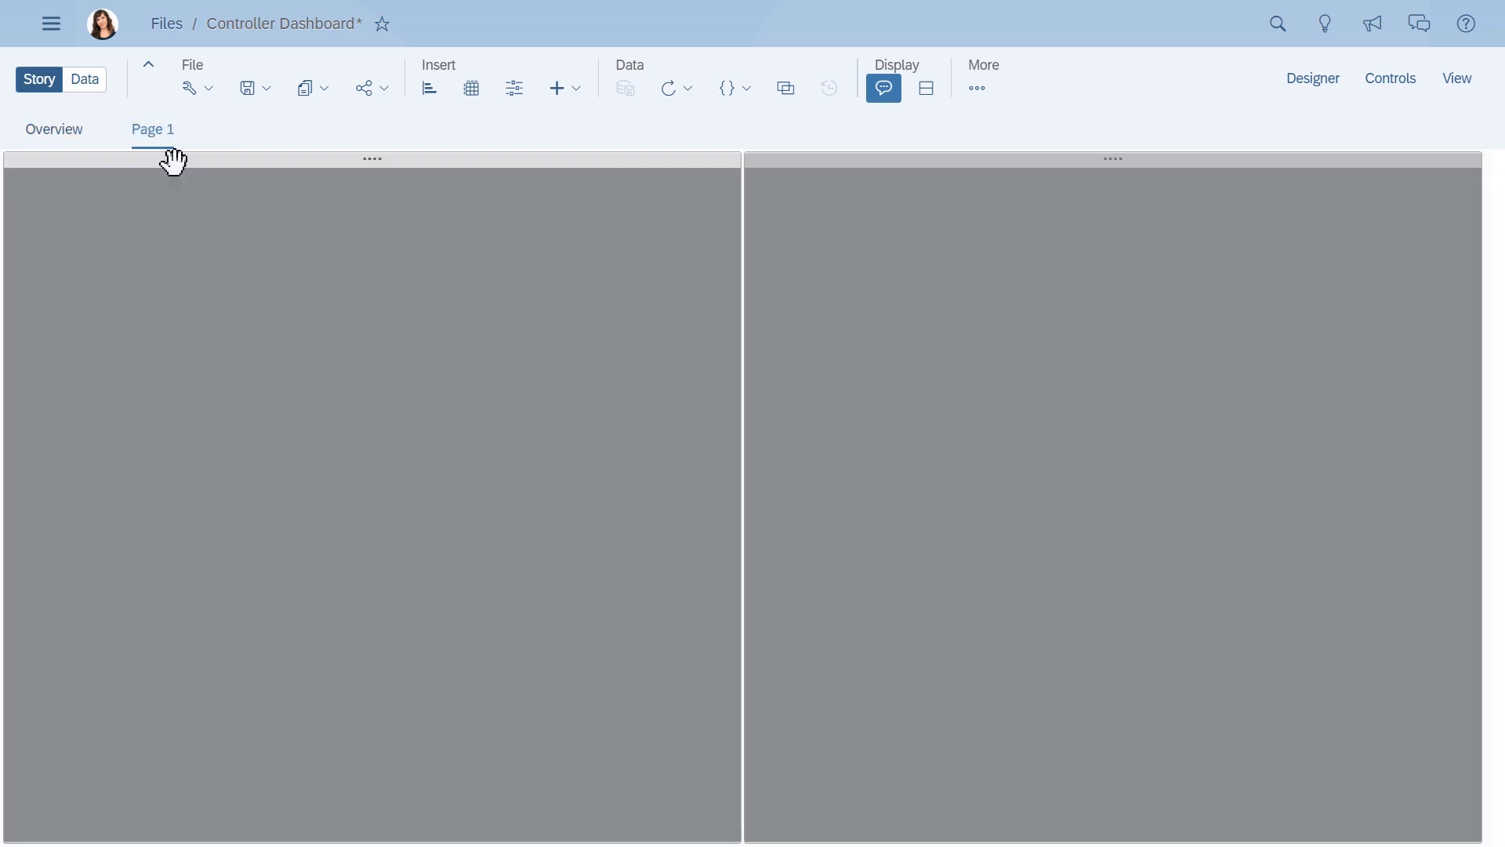
pyautogui.click(180, 132)
pyautogui.click(156, 258)
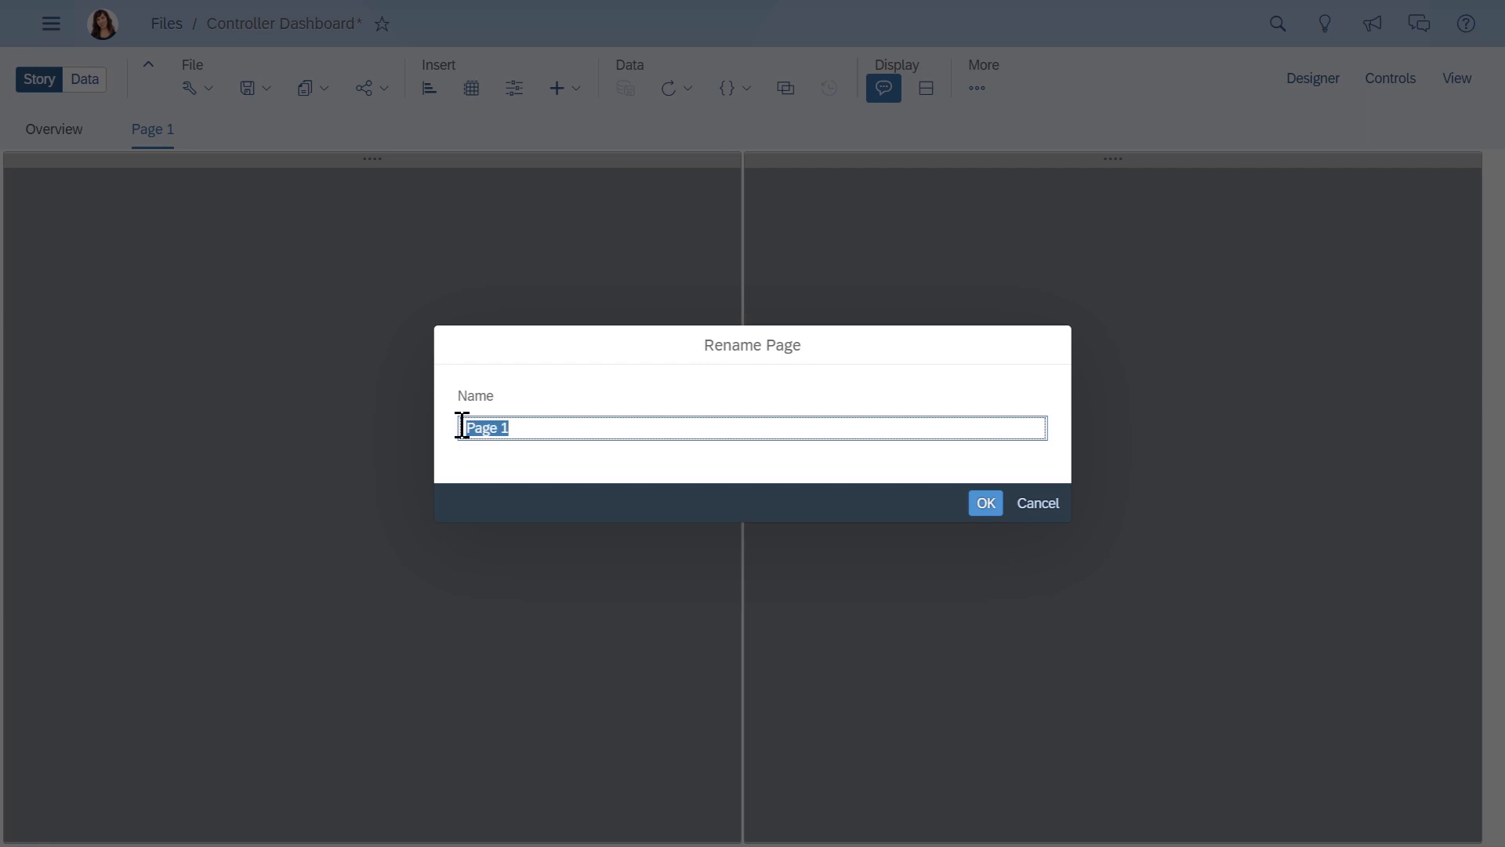
pyautogui.write('Geo Analysis')
pyautogui.click(983, 504)
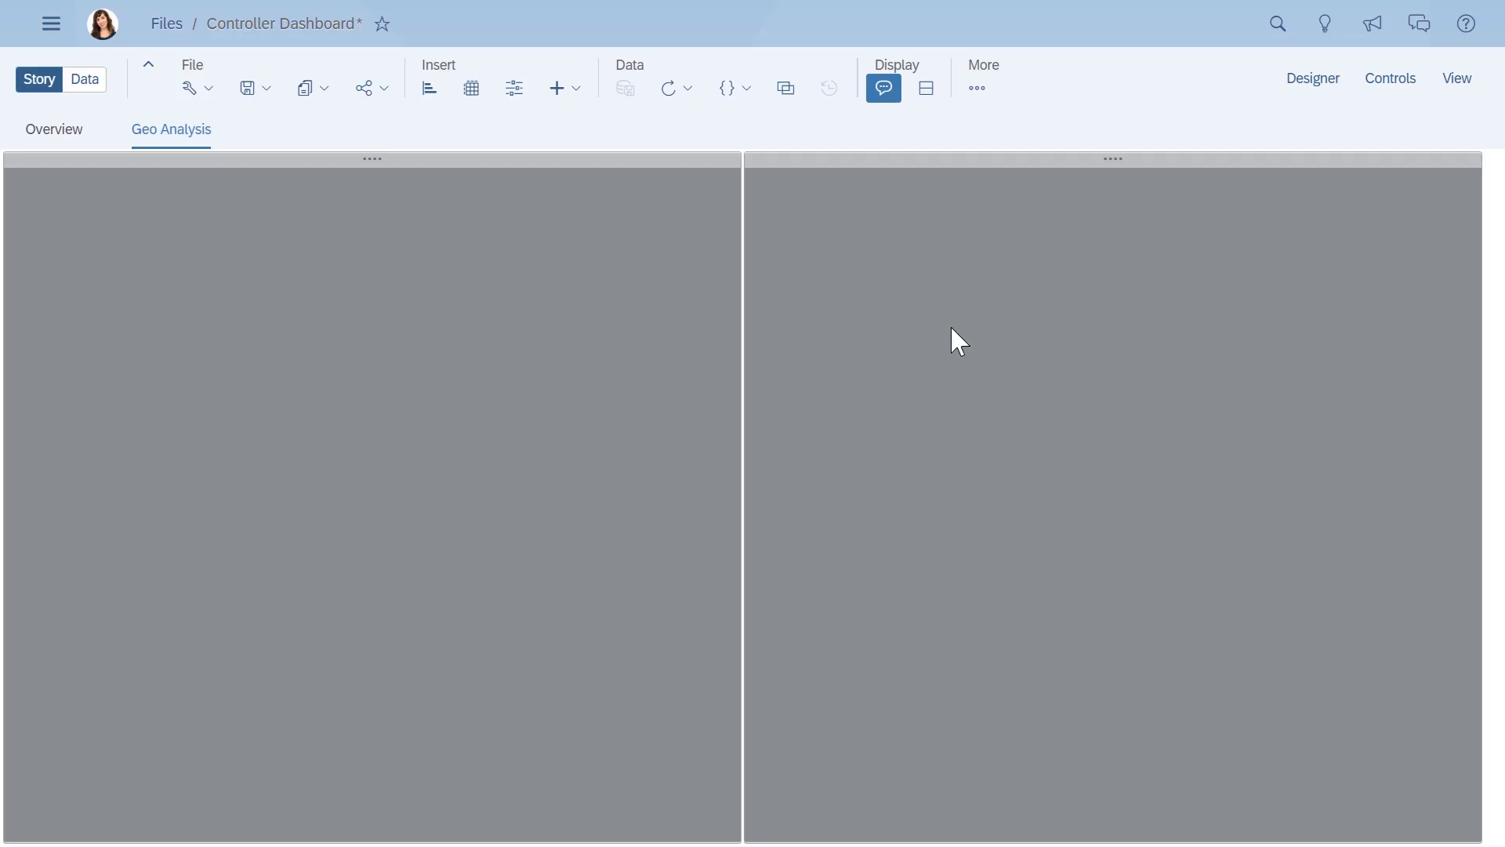
# - Insert a geo map into the second lane of the Geo Analysis page and set its base layer to Dark Gray
pyautogui.click(954, 340)
pyautogui.click(576, 89)
pyautogui.click(590, 118)
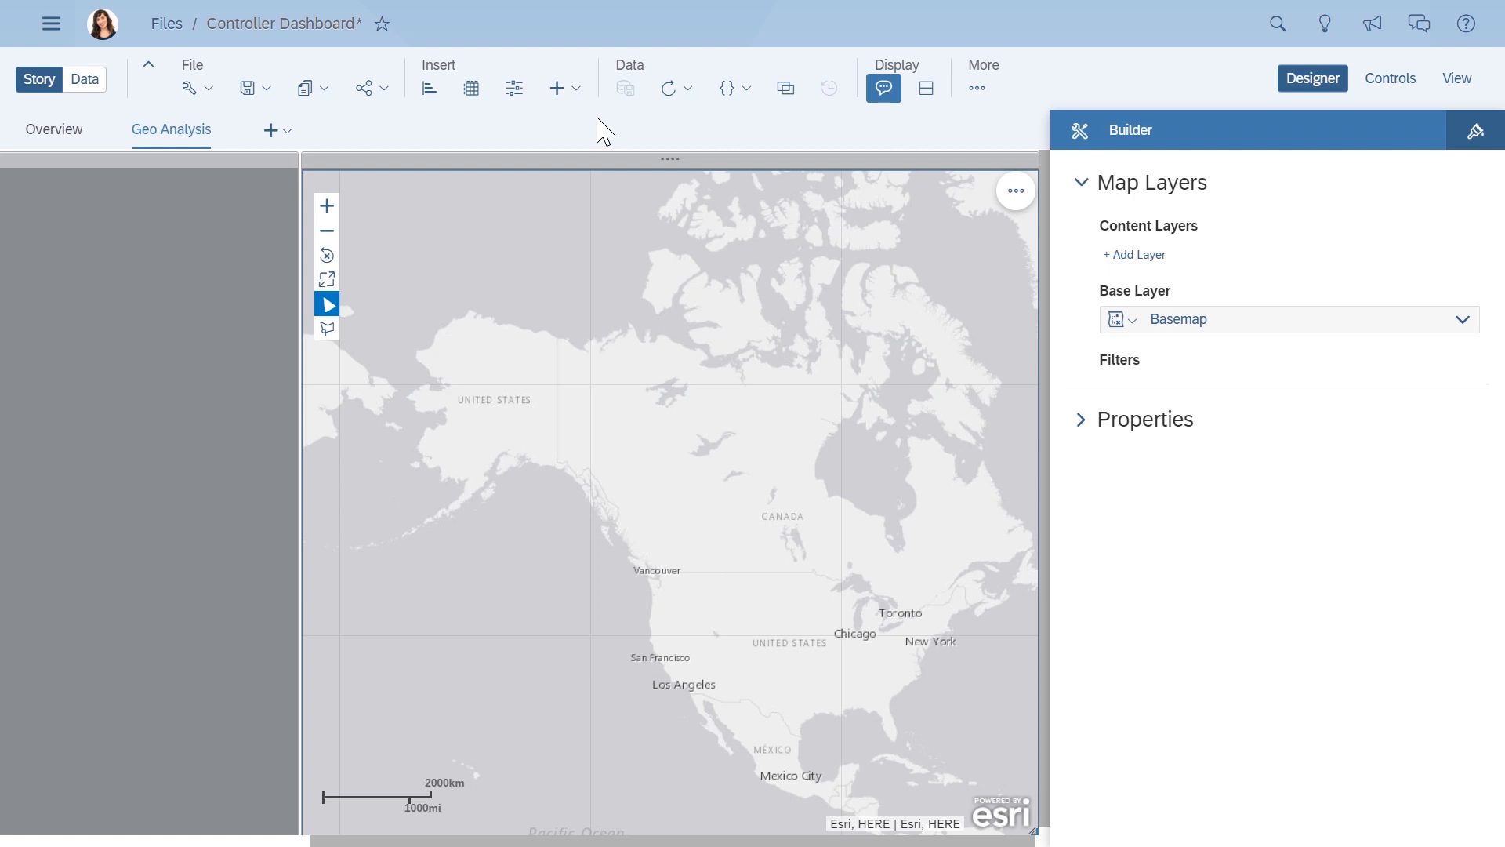
pyautogui.click(1133, 328)
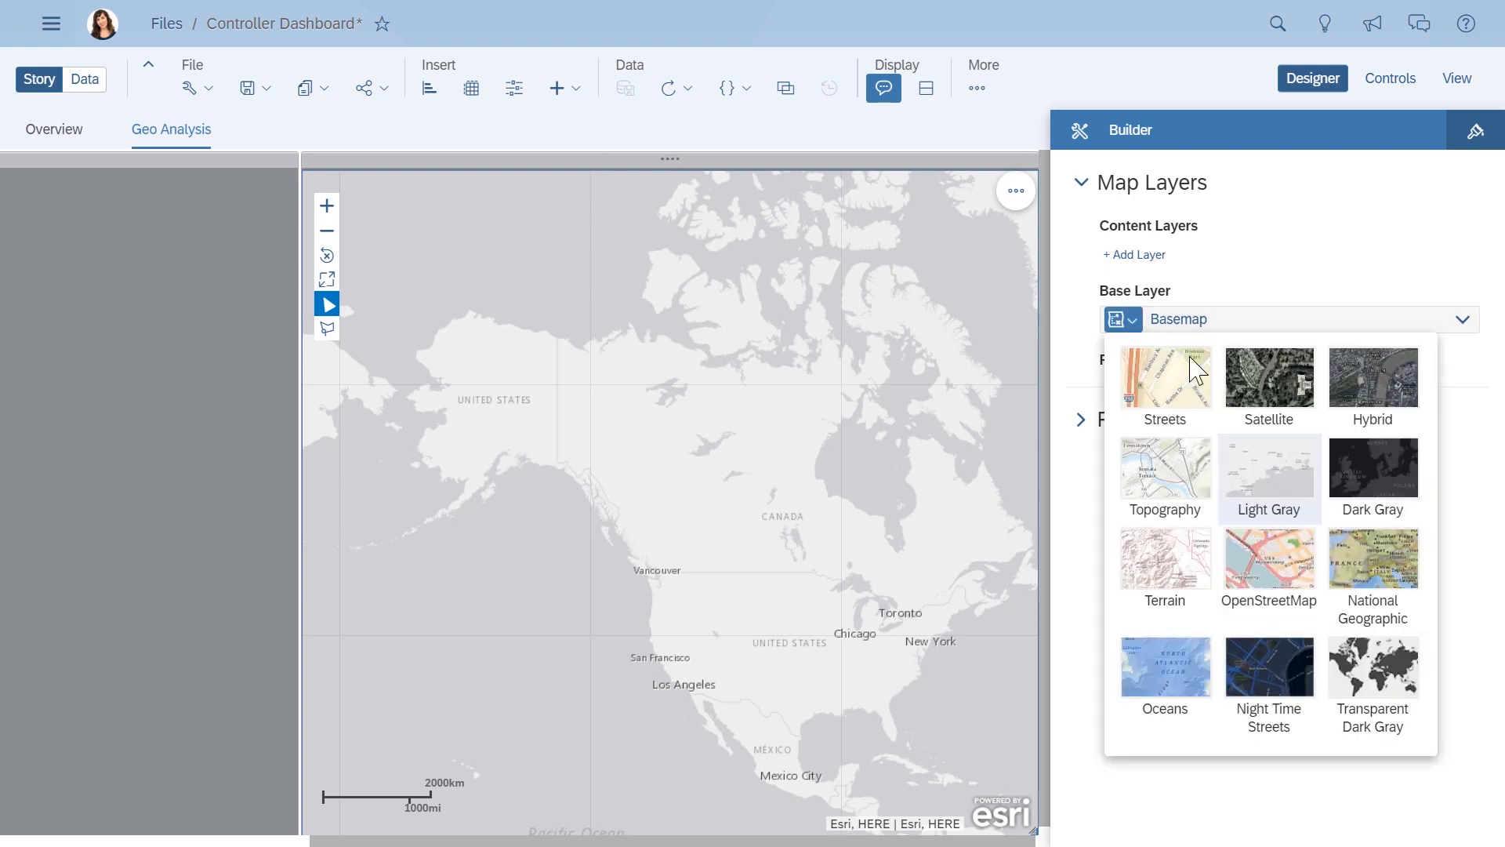
pyautogui.click(1380, 474)
# - Add a content layer to the map and use the existing model DEMO_16327_BRB_Product_GEO as its data source
pyautogui.click(1137, 254)
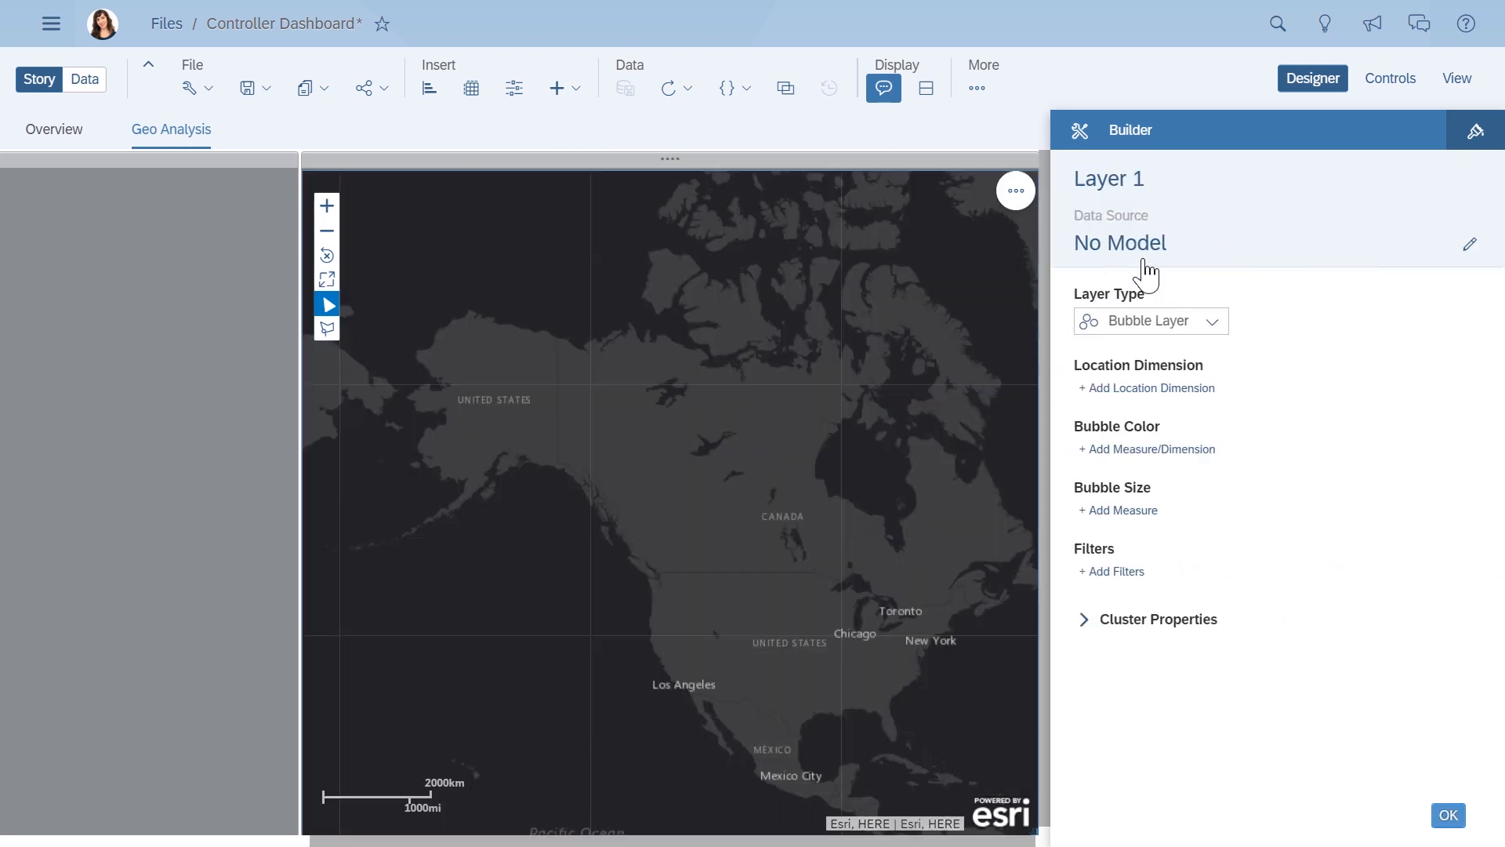
pyautogui.click(1460, 252)
pyautogui.click(784, 473)
pyautogui.click(794, 596)
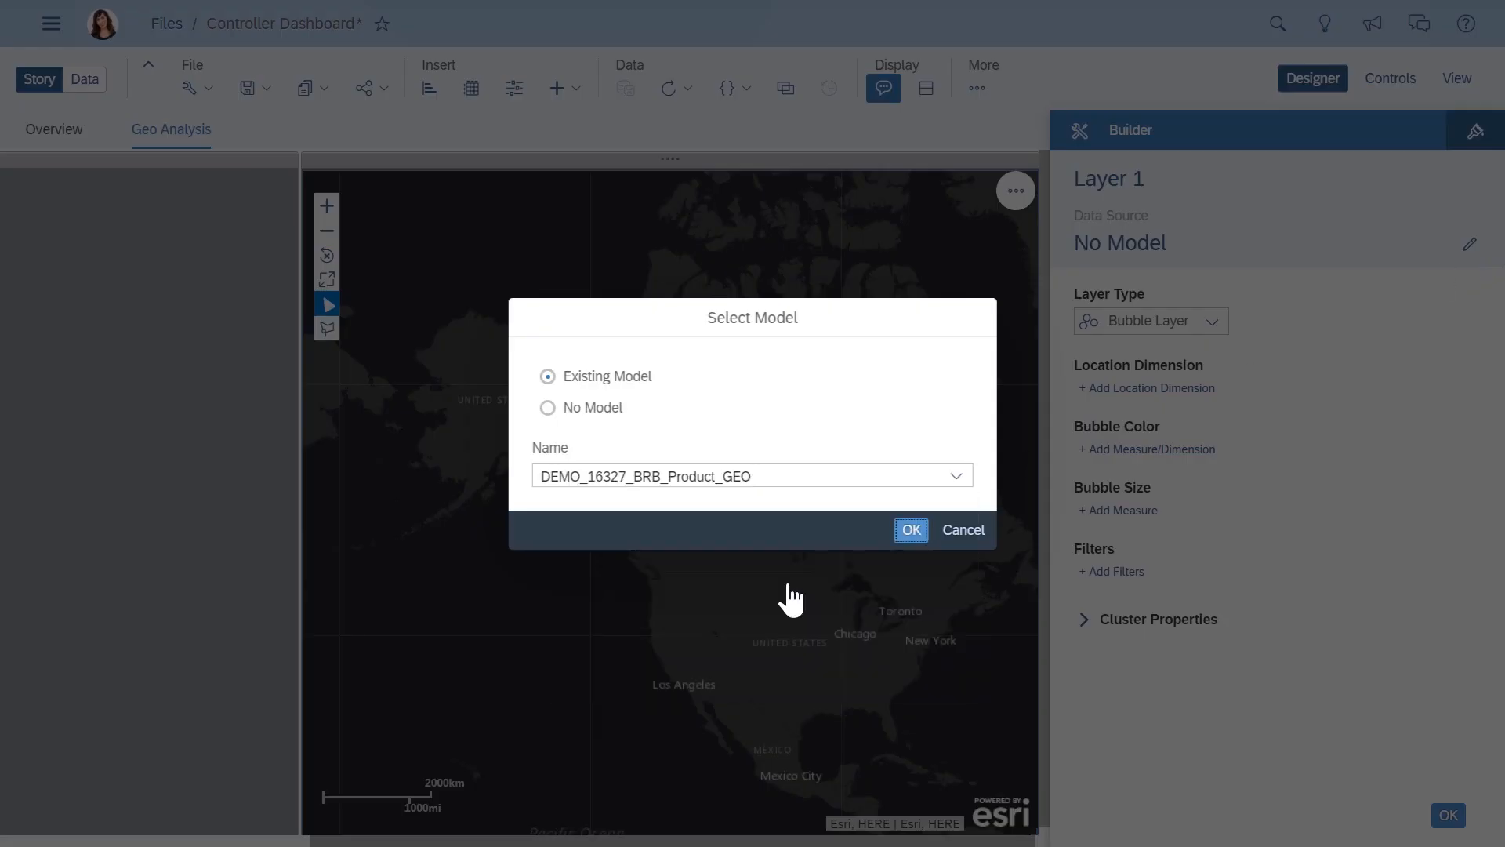
pyautogui.click(907, 528)
# - Set the bubble layer's location dimension to Country_Loc_2 and open the measure and dimension choices for the bubble color
pyautogui.click(1129, 388)
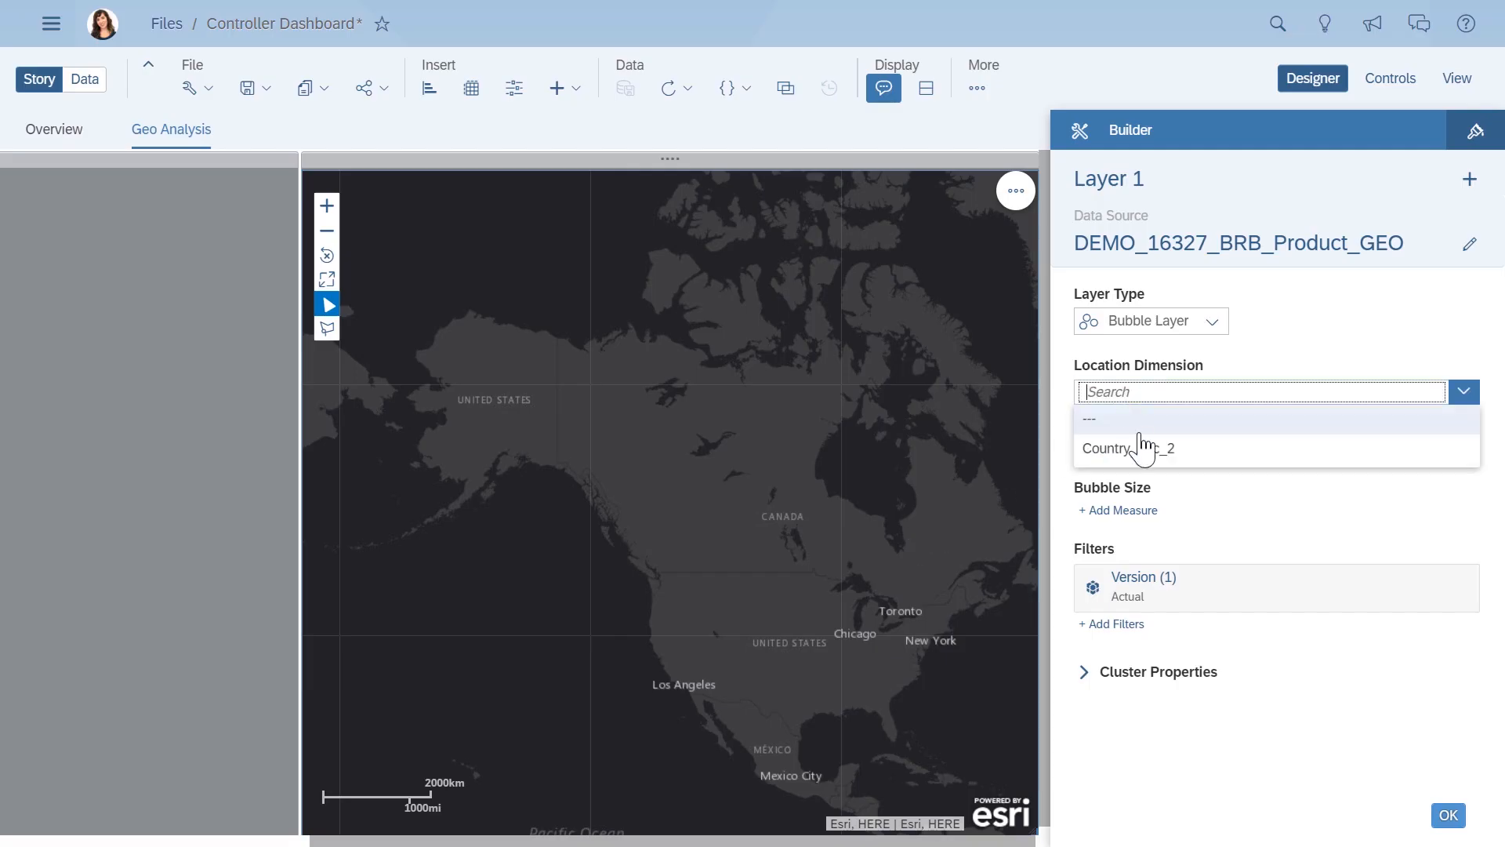
pyautogui.click(1143, 443)
pyautogui.click(1147, 458)
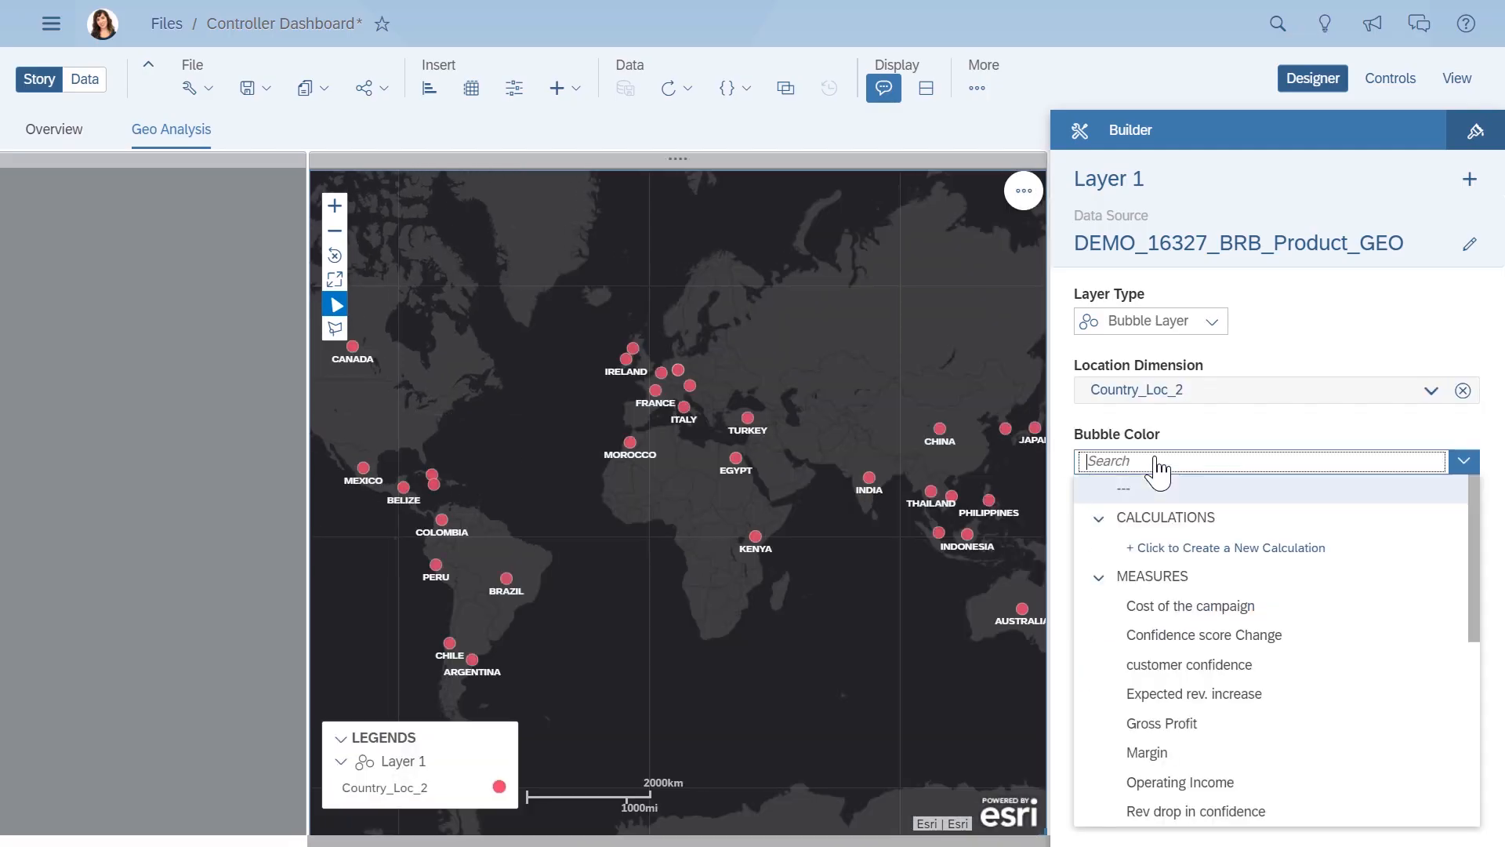
pyautogui.scroll(-10, 1443, 768)
pyautogui.click(1443, 768)
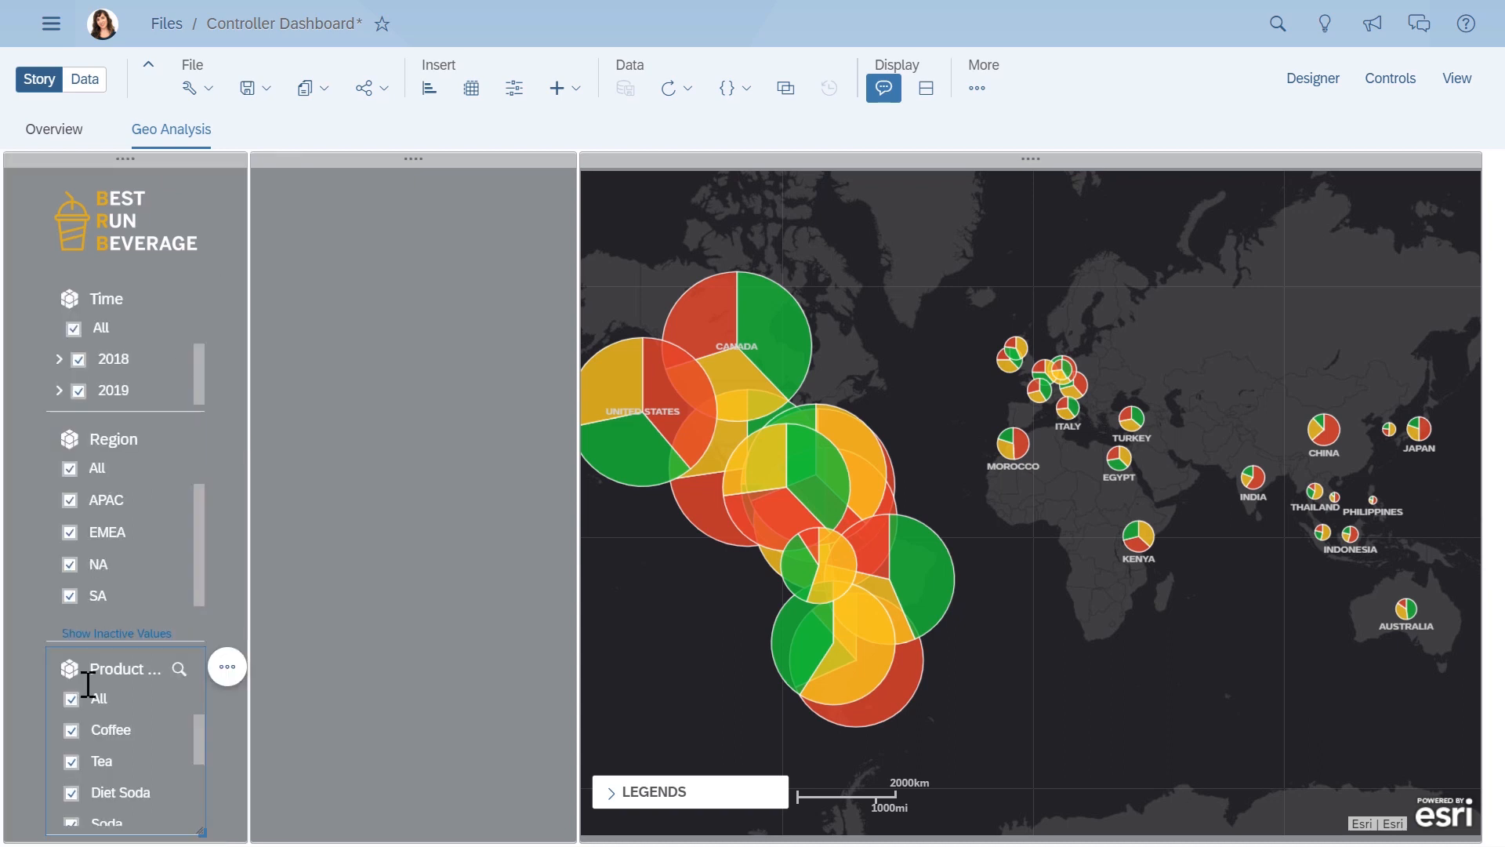
# - Restrict the product page filter to Tea only
pyautogui.click(72, 699)
pyautogui.click(71, 761)
pyautogui.click(369, 157)
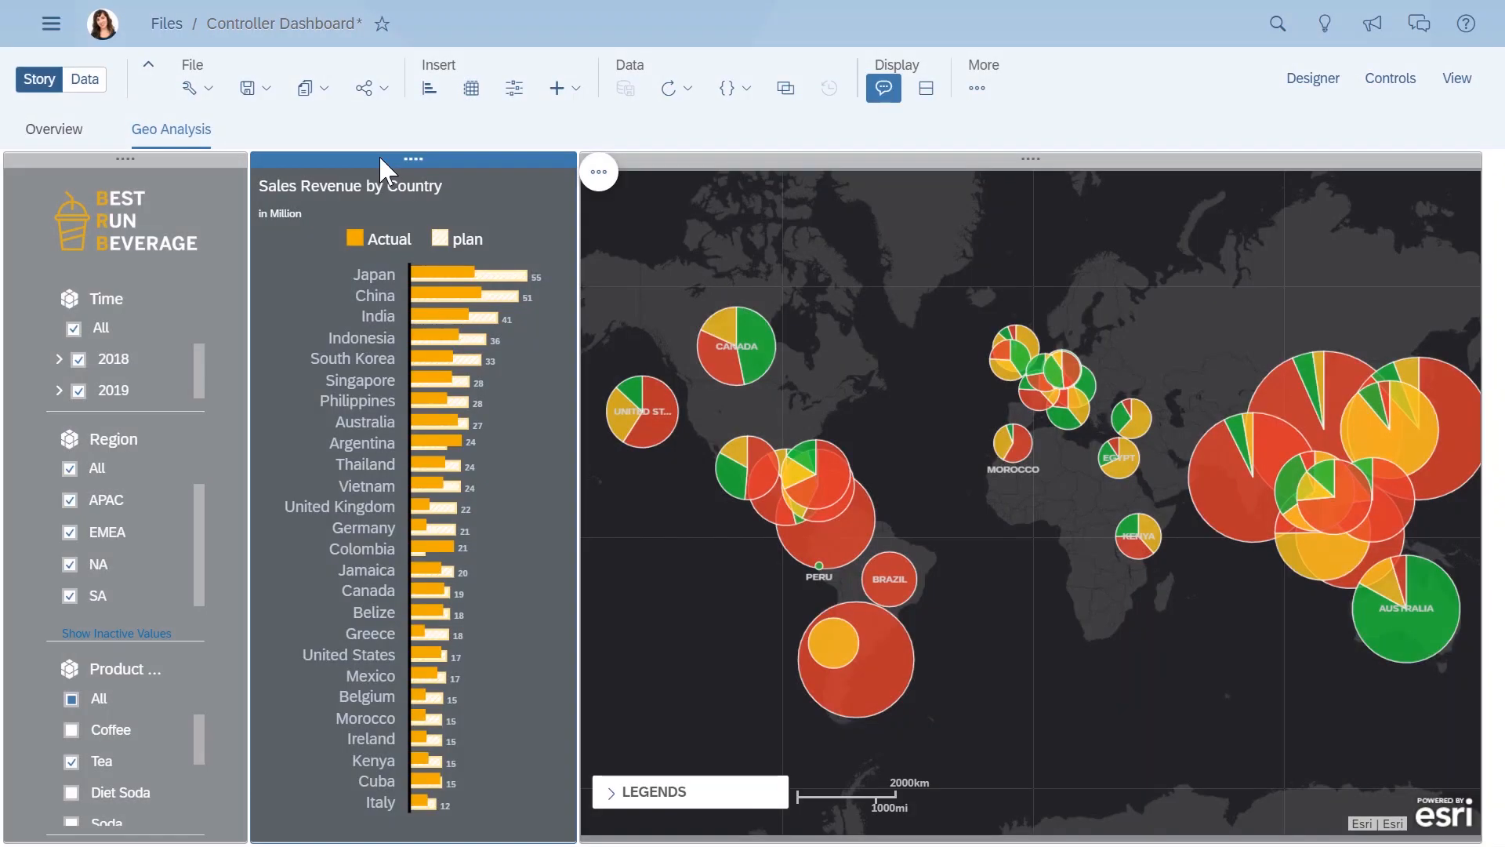
# - Set the map's linked analysis to only selected widgets, connect the Sales Revenue by Country chart and apply it
pyautogui.click(1357, 224)
pyautogui.click(1458, 193)
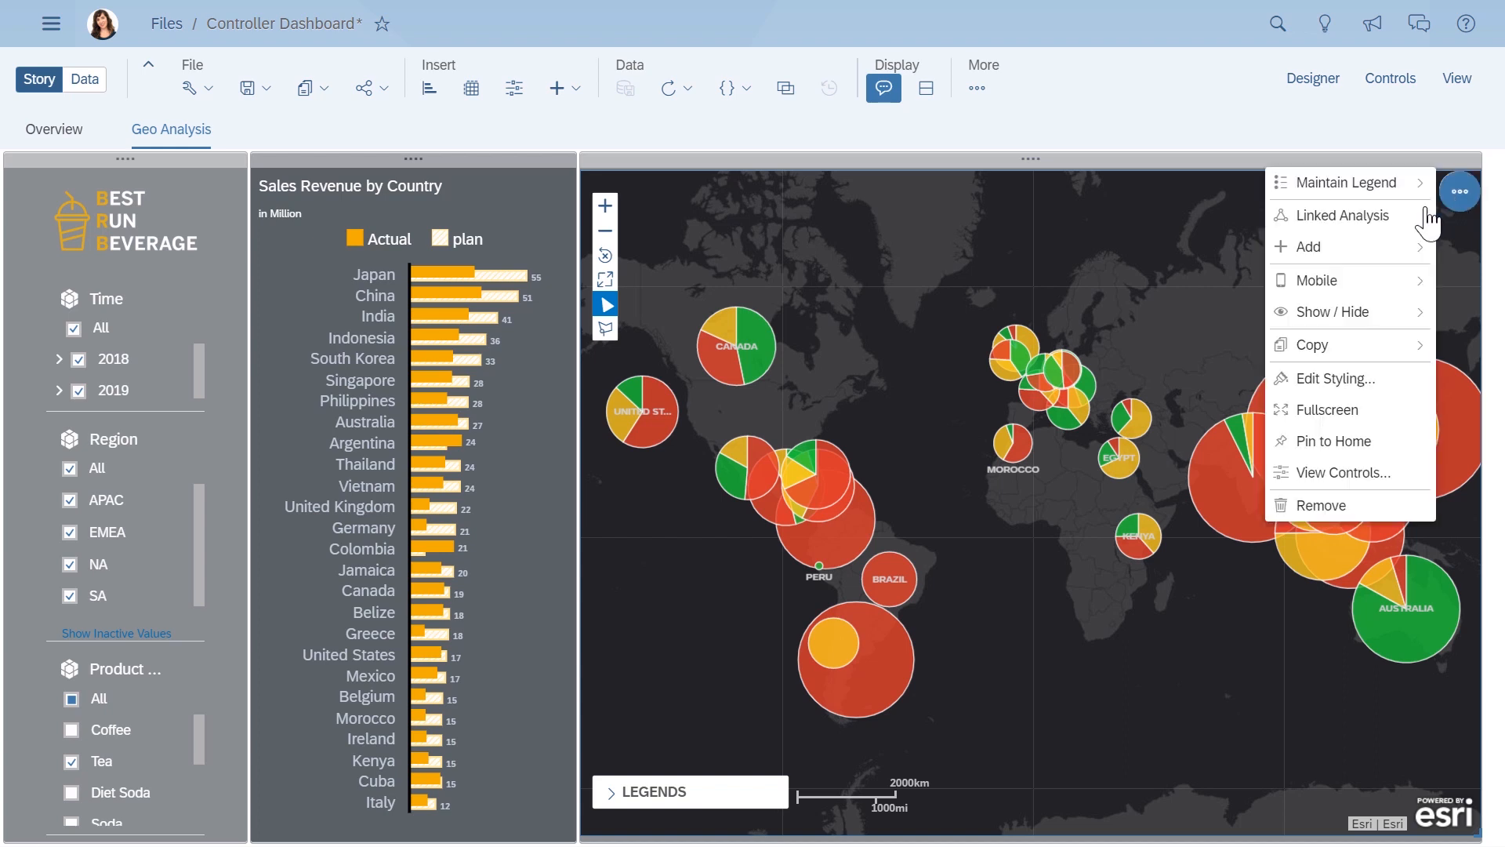
pyautogui.click(1425, 217)
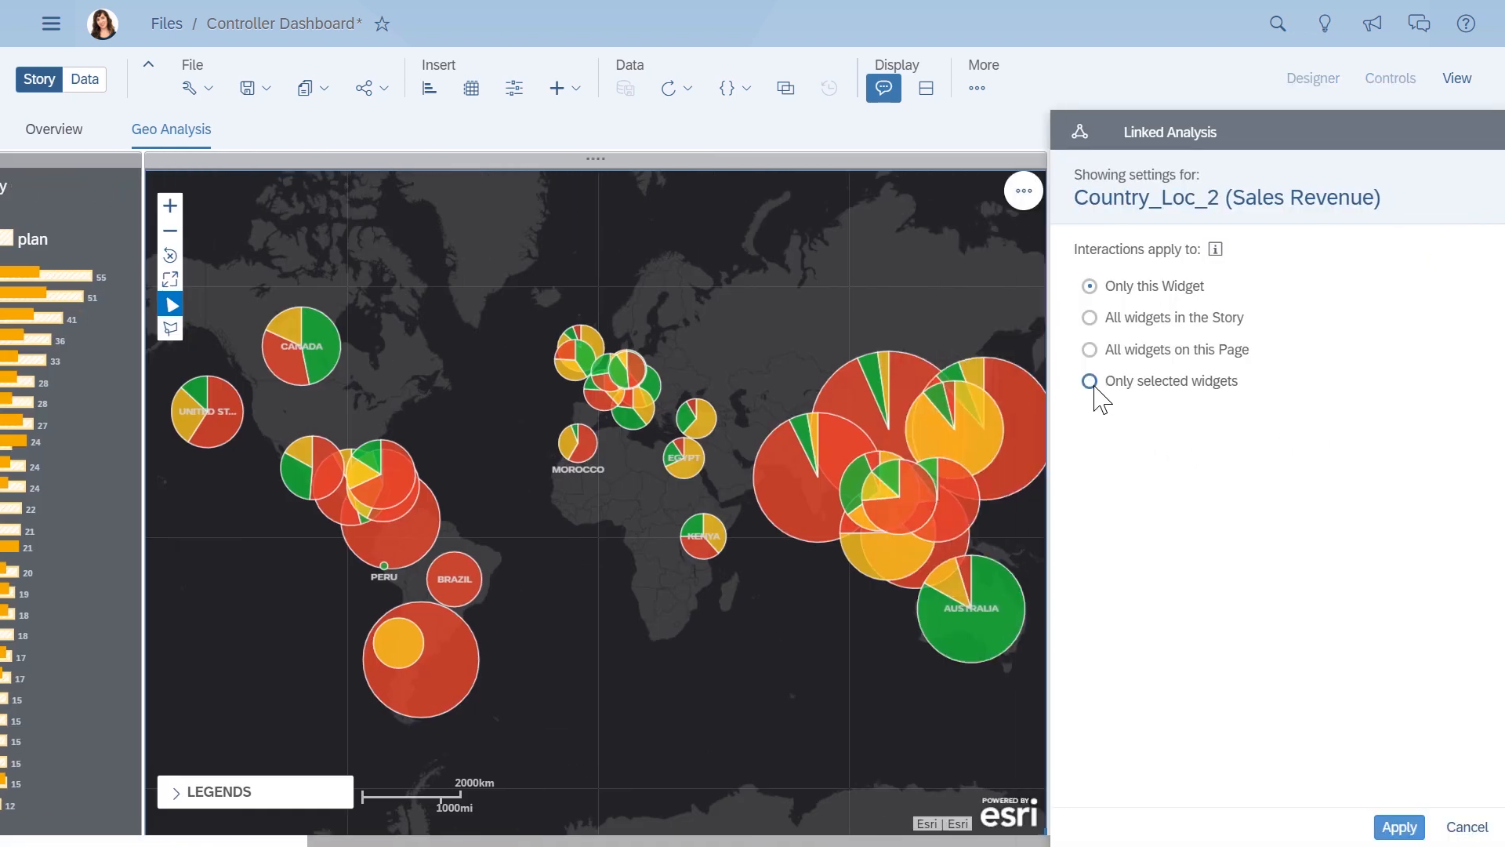
pyautogui.click(1089, 382)
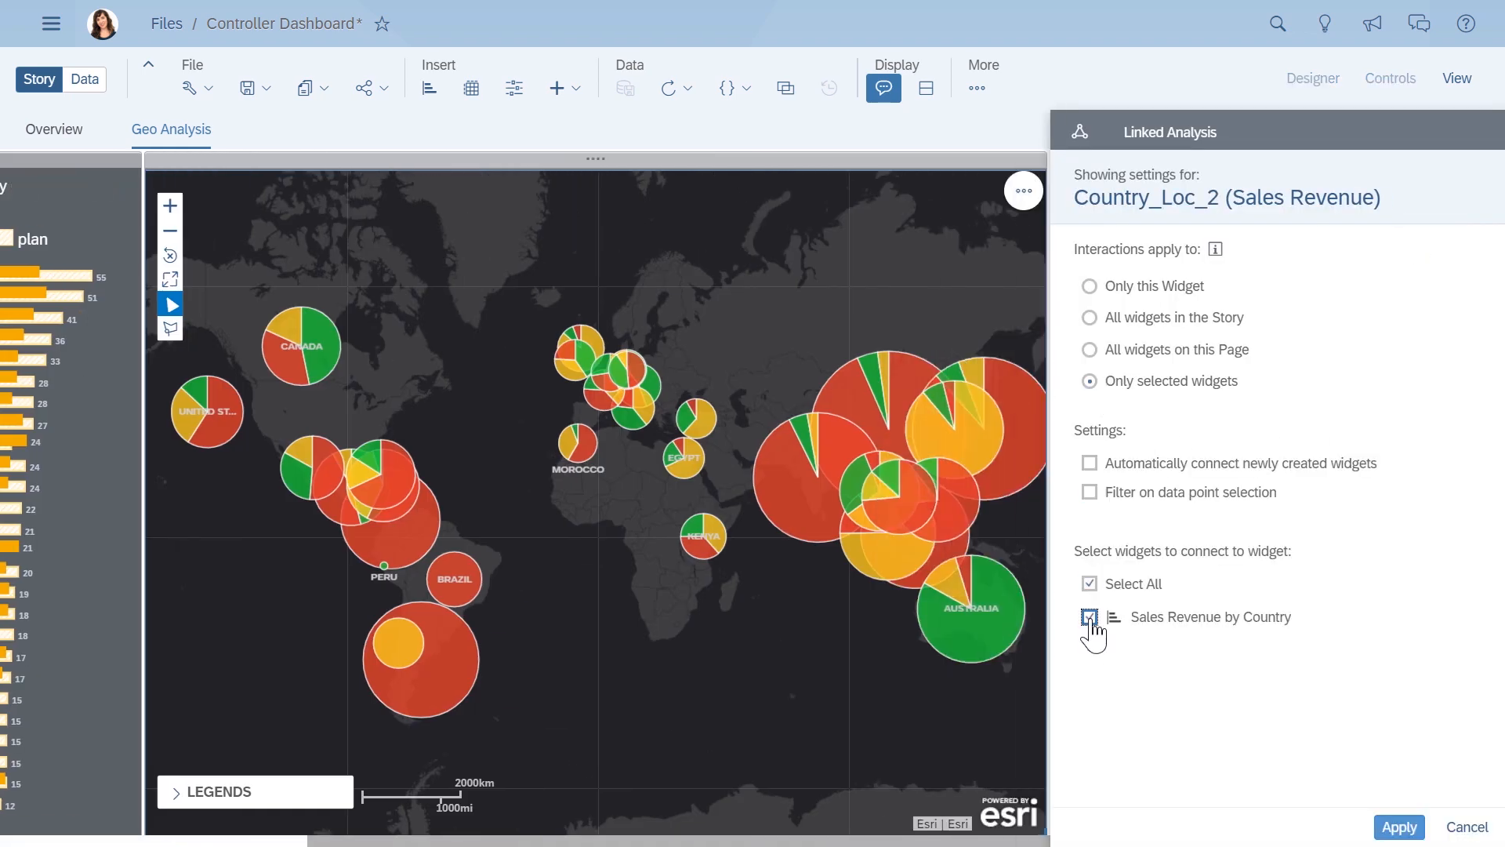
pyautogui.click(1388, 827)
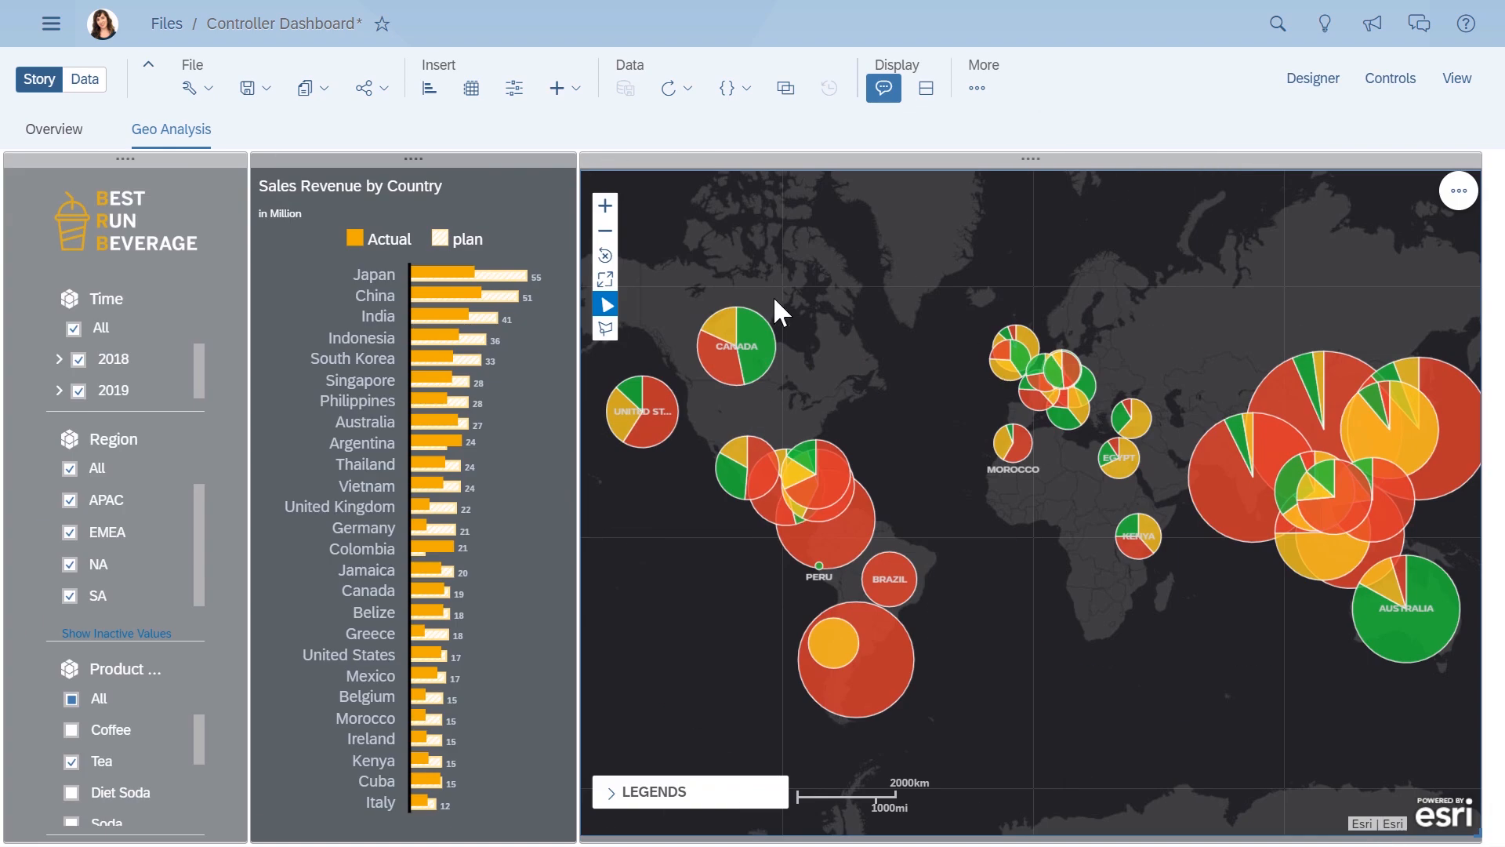
# - Filter the map and its linked chart with a polygon selection around Europe, North Africa and the Middle East
pyautogui.click(608, 330)
pyautogui.moveTo(966, 434); pyautogui.dragTo(961, 427)
pyautogui.click(1101, 400)
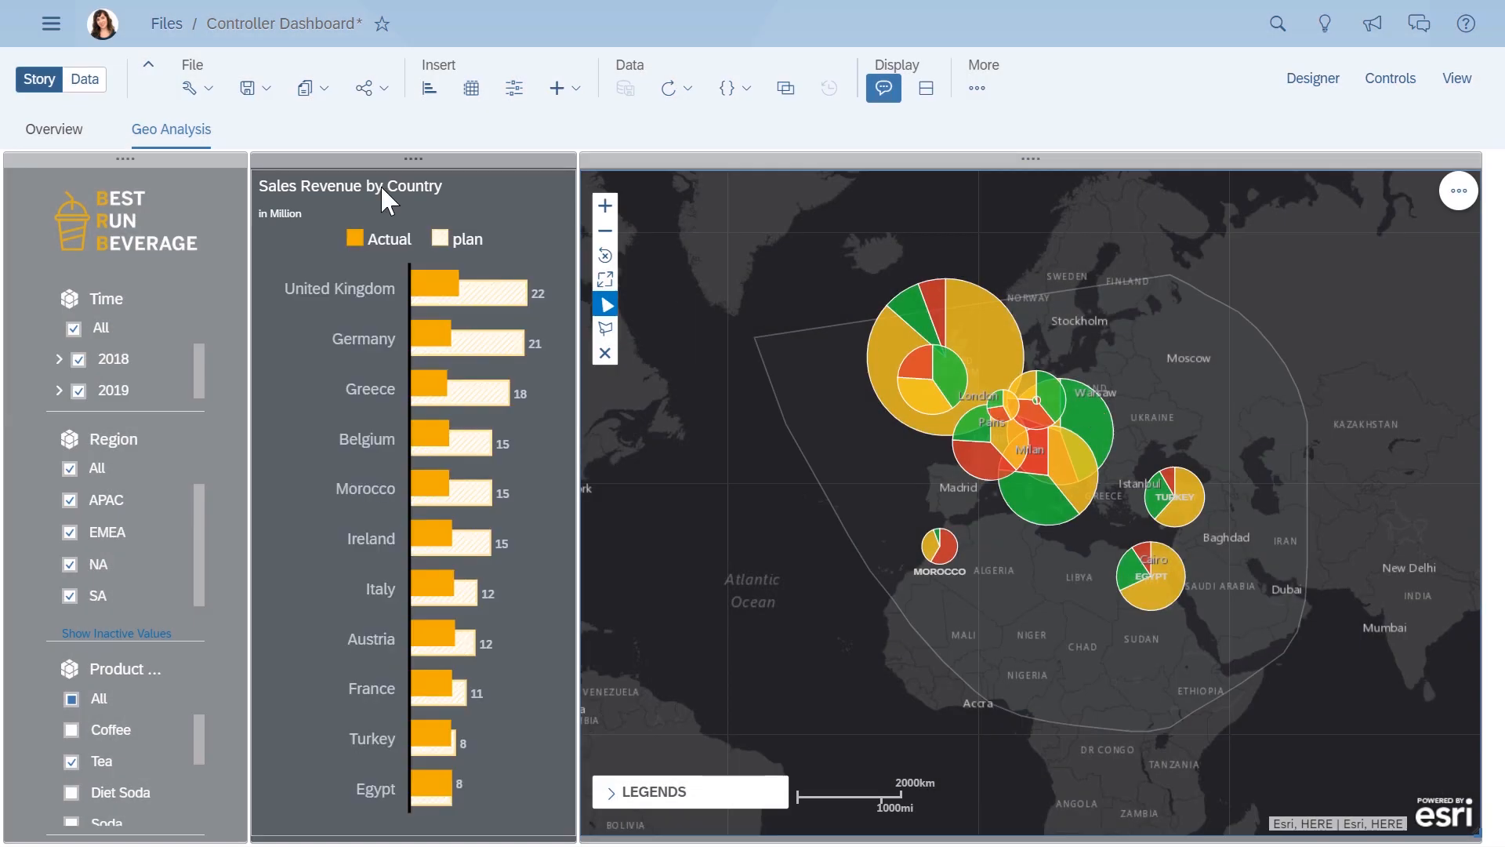
# - Add a new story page with two lanes, rename it Transaction Details and narrow its first lane
pyautogui.click(269, 129)
pyautogui.click(281, 157)
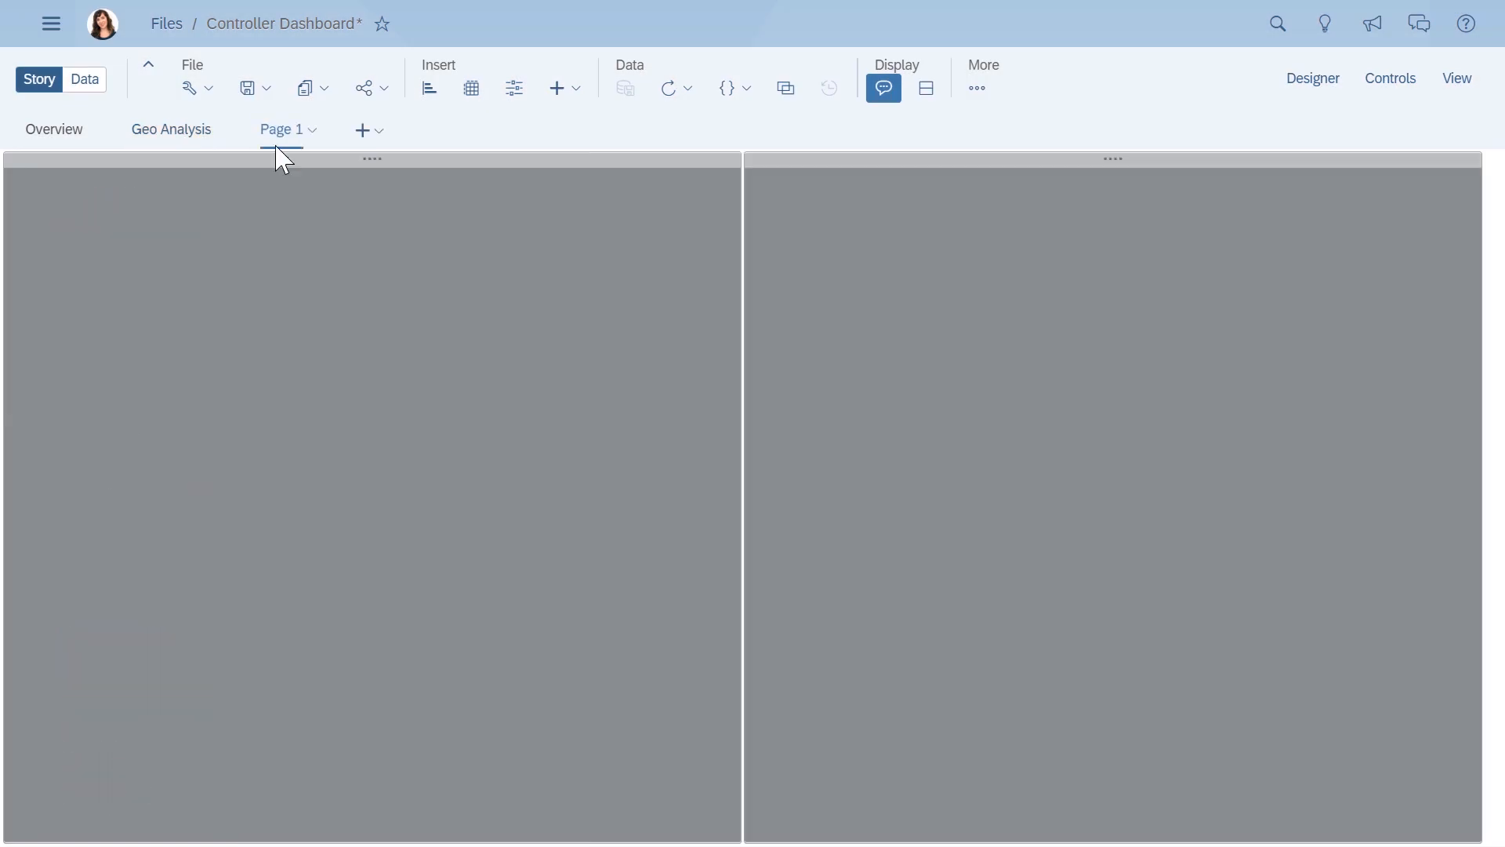
pyautogui.click(314, 134)
pyautogui.click(296, 259)
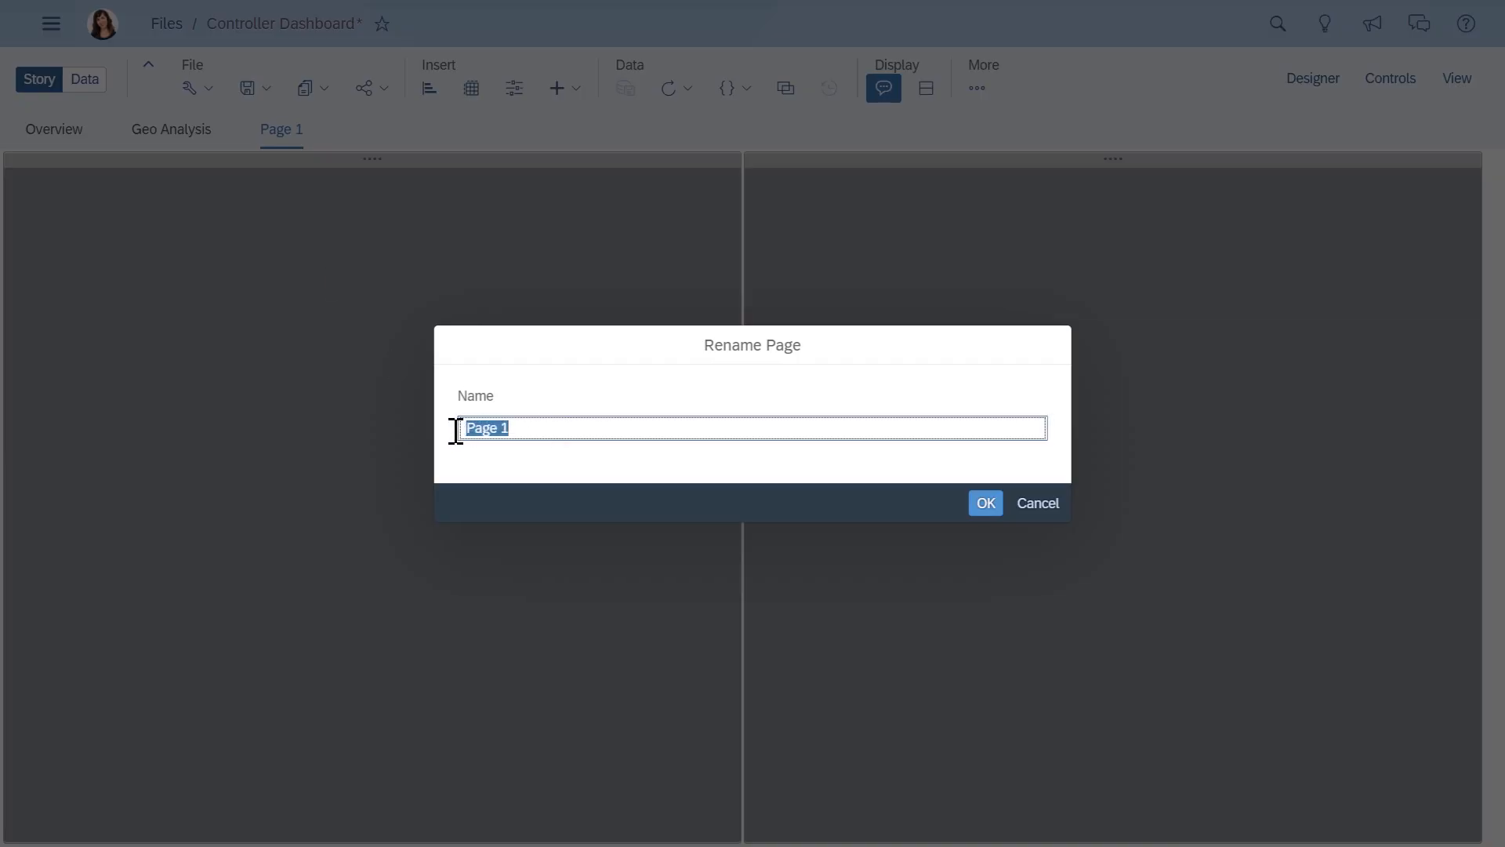
pyautogui.write('Transaction Details')
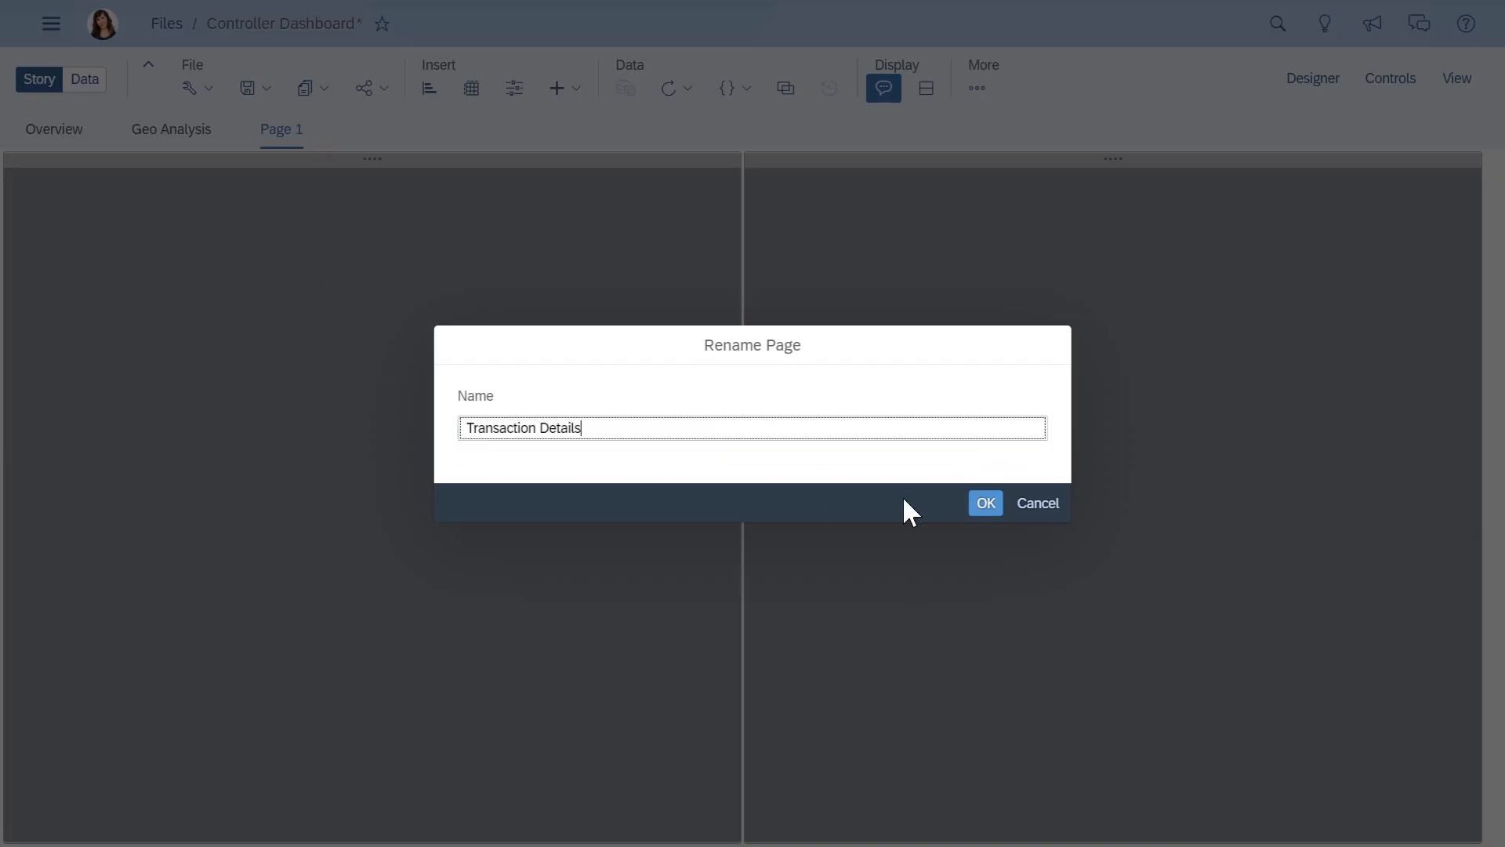
pyautogui.click(980, 504)
pyautogui.moveTo(741, 477); pyautogui.dragTo(535, 487)
# - Insert the value driver tree DEMO_16327_BRB_VTD into the wider lane of the Transaction Details page
pyautogui.click(576, 98)
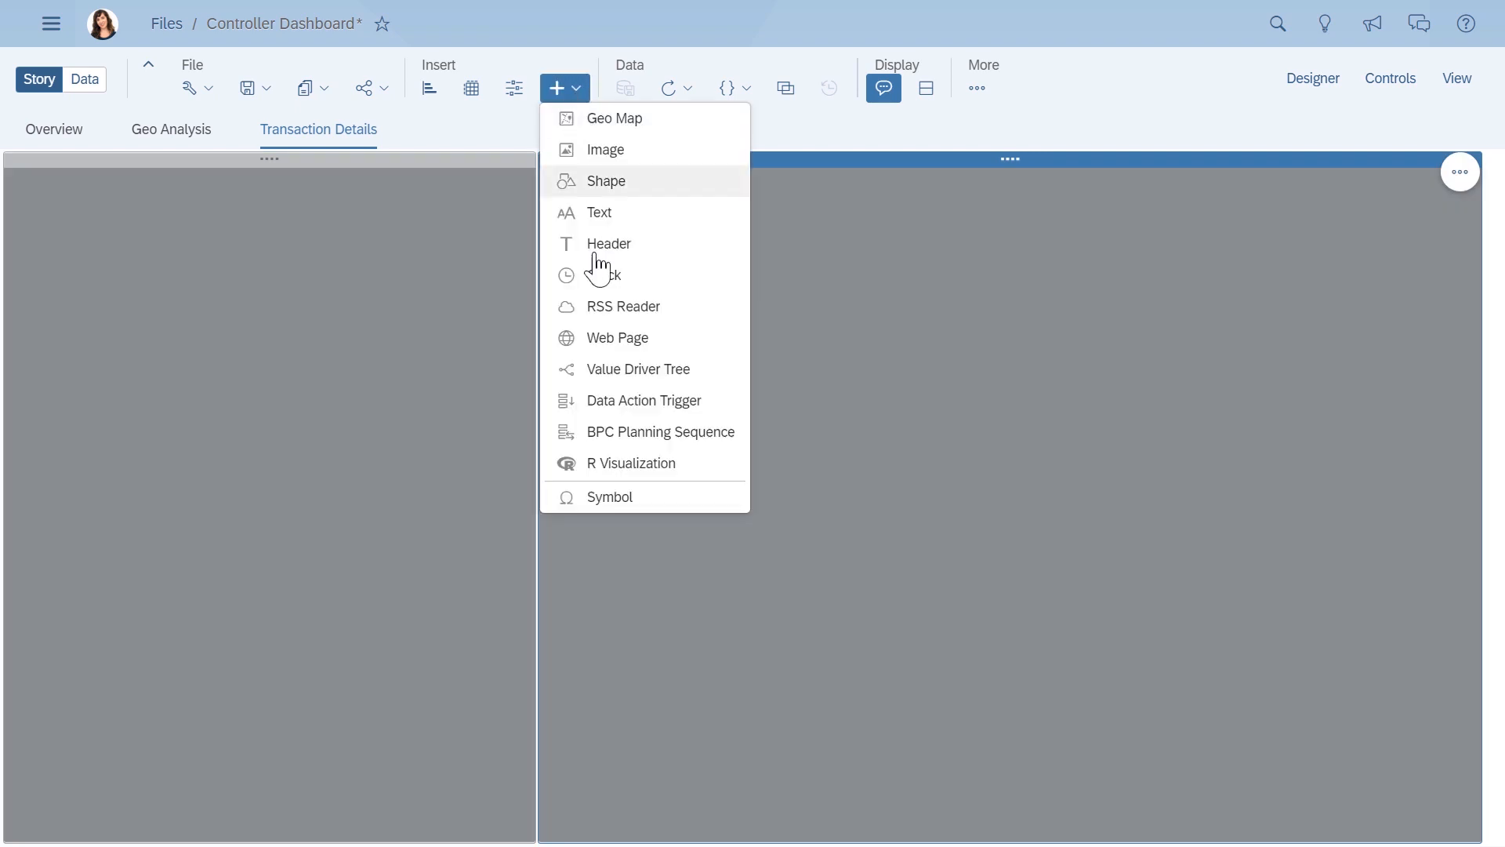
pyautogui.click(604, 371)
pyautogui.click(619, 557)
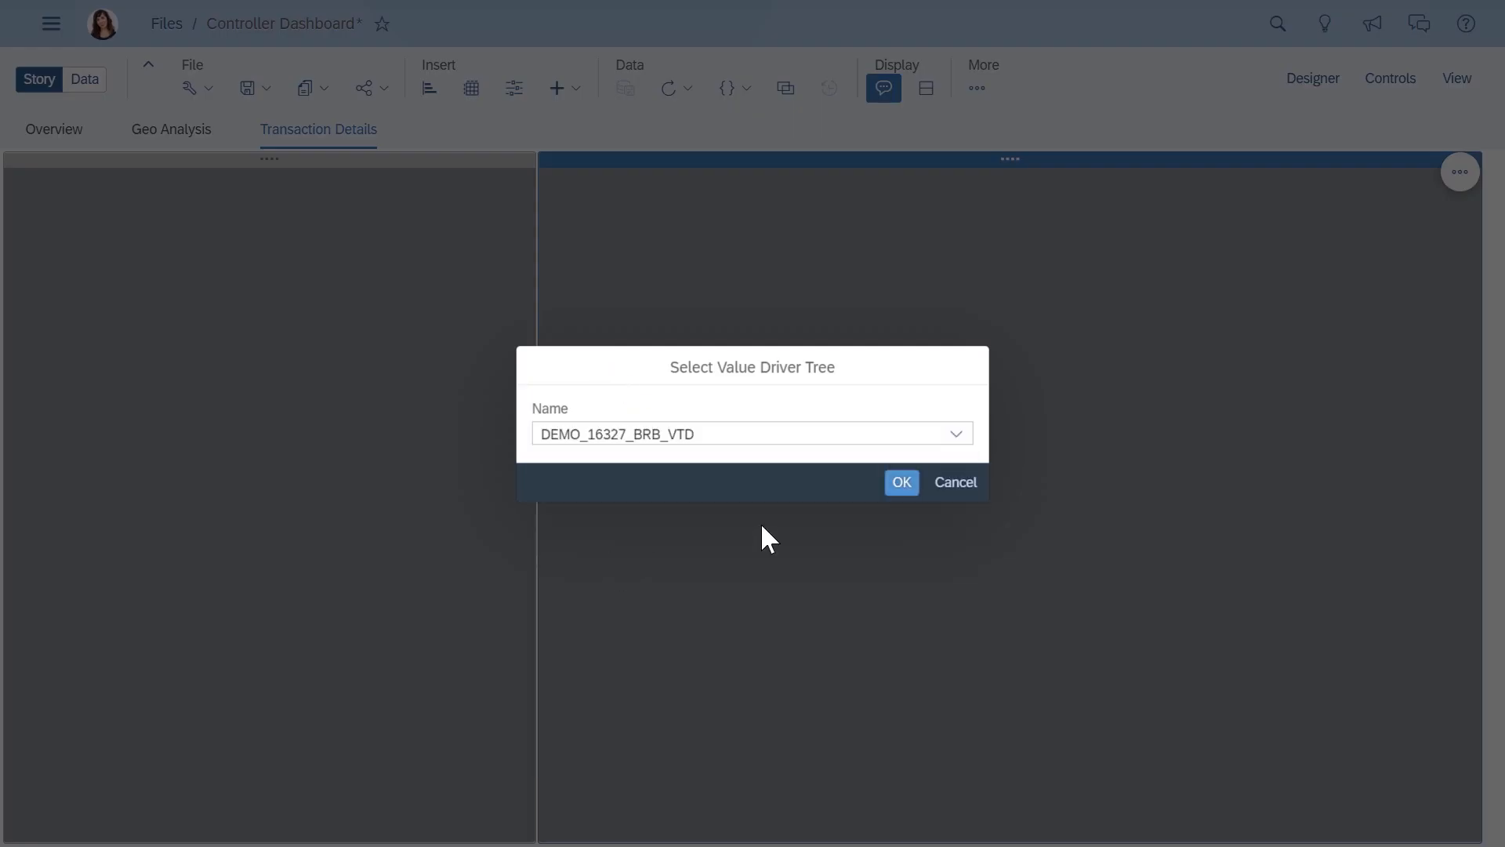
pyautogui.click(901, 482)
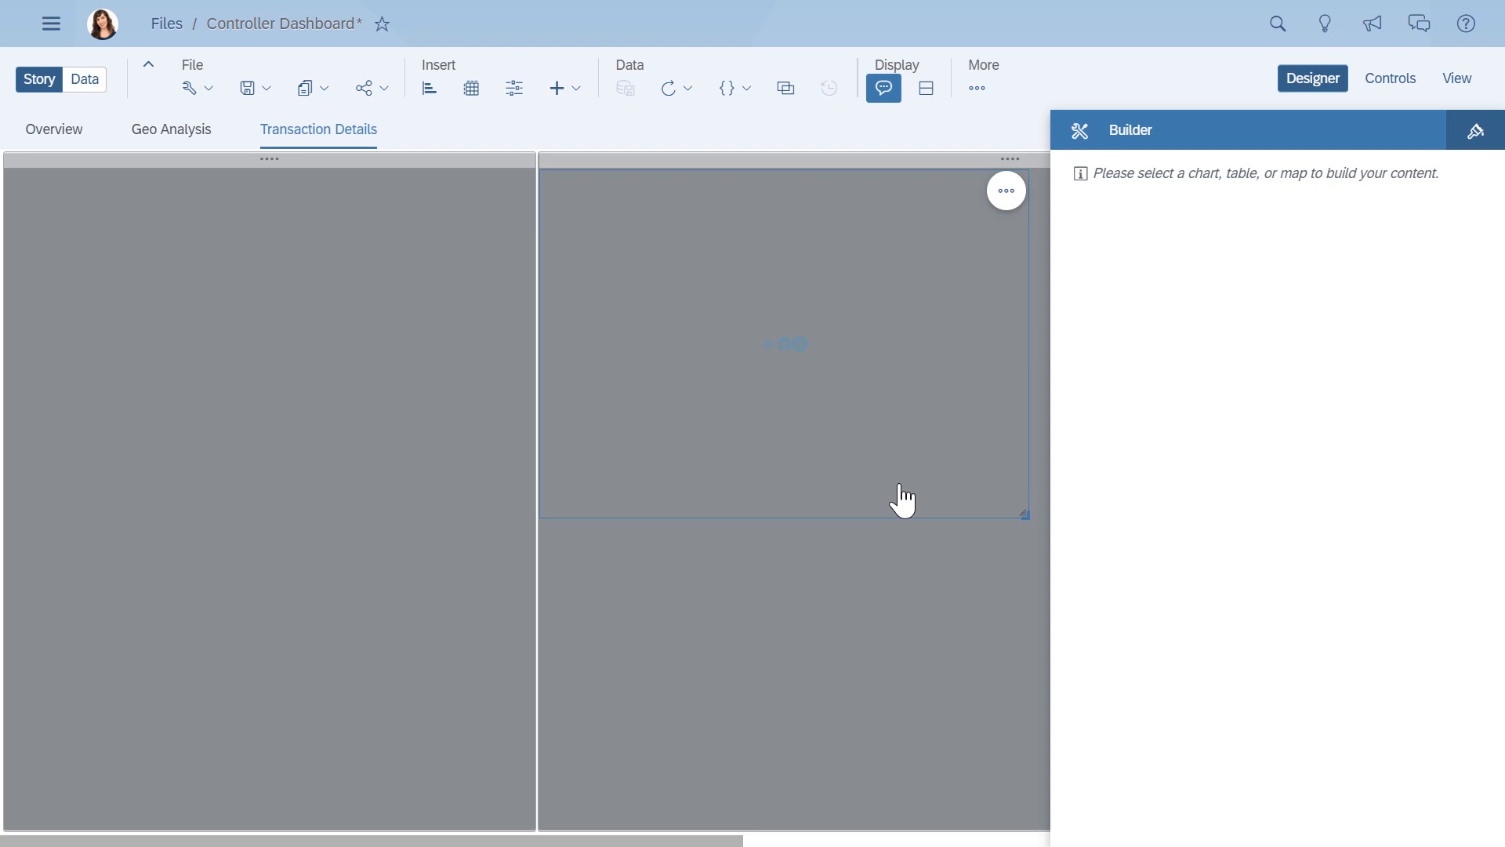
# - Enlarge the value driver tree to fill the lane's width and magnify its nodes
pyautogui.click(1295, 82)
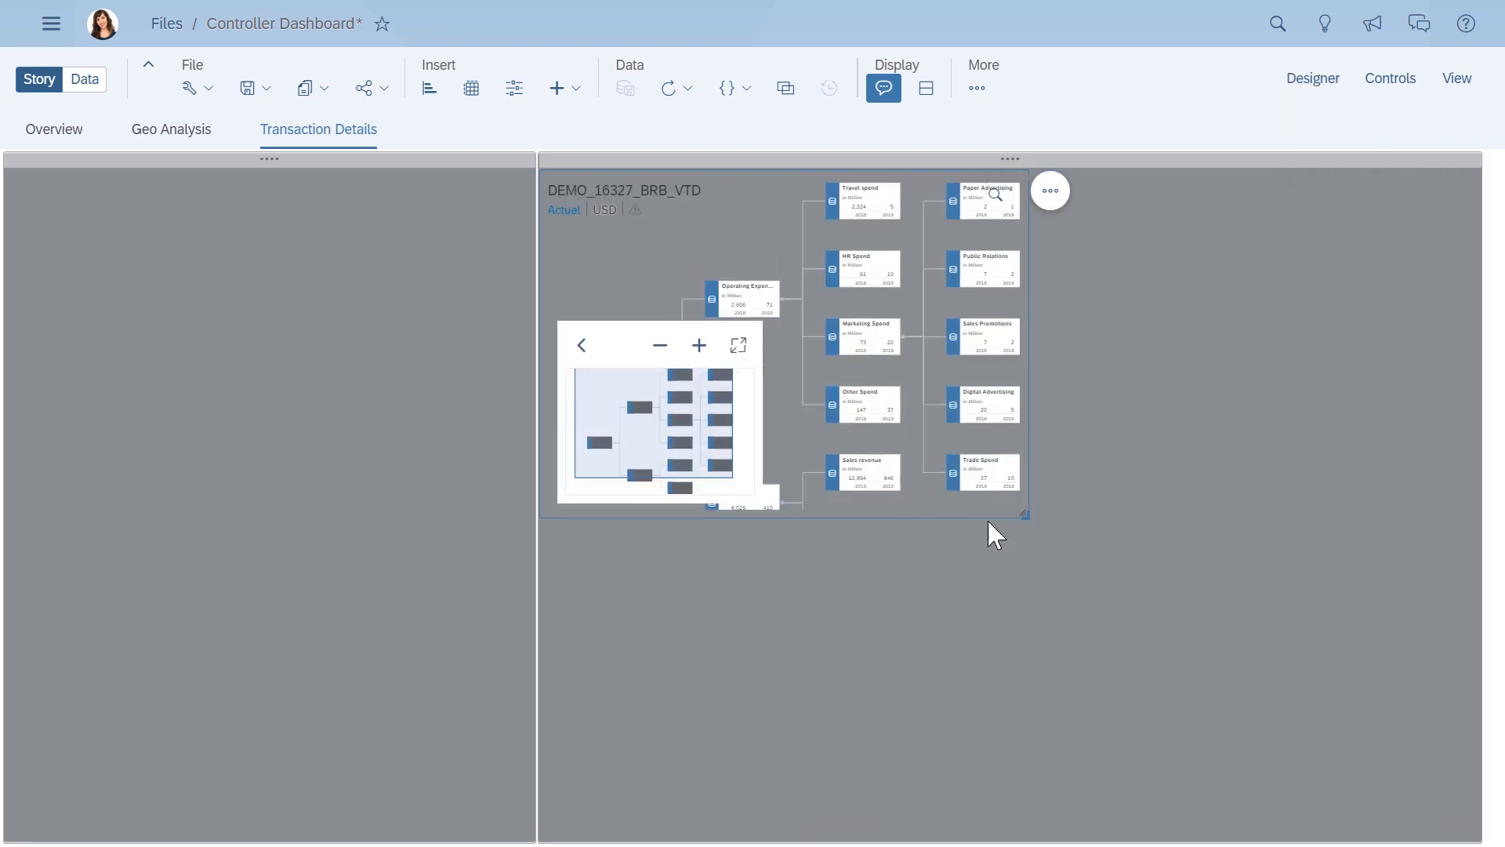
pyautogui.moveTo(1030, 517); pyautogui.dragTo(1460, 654)
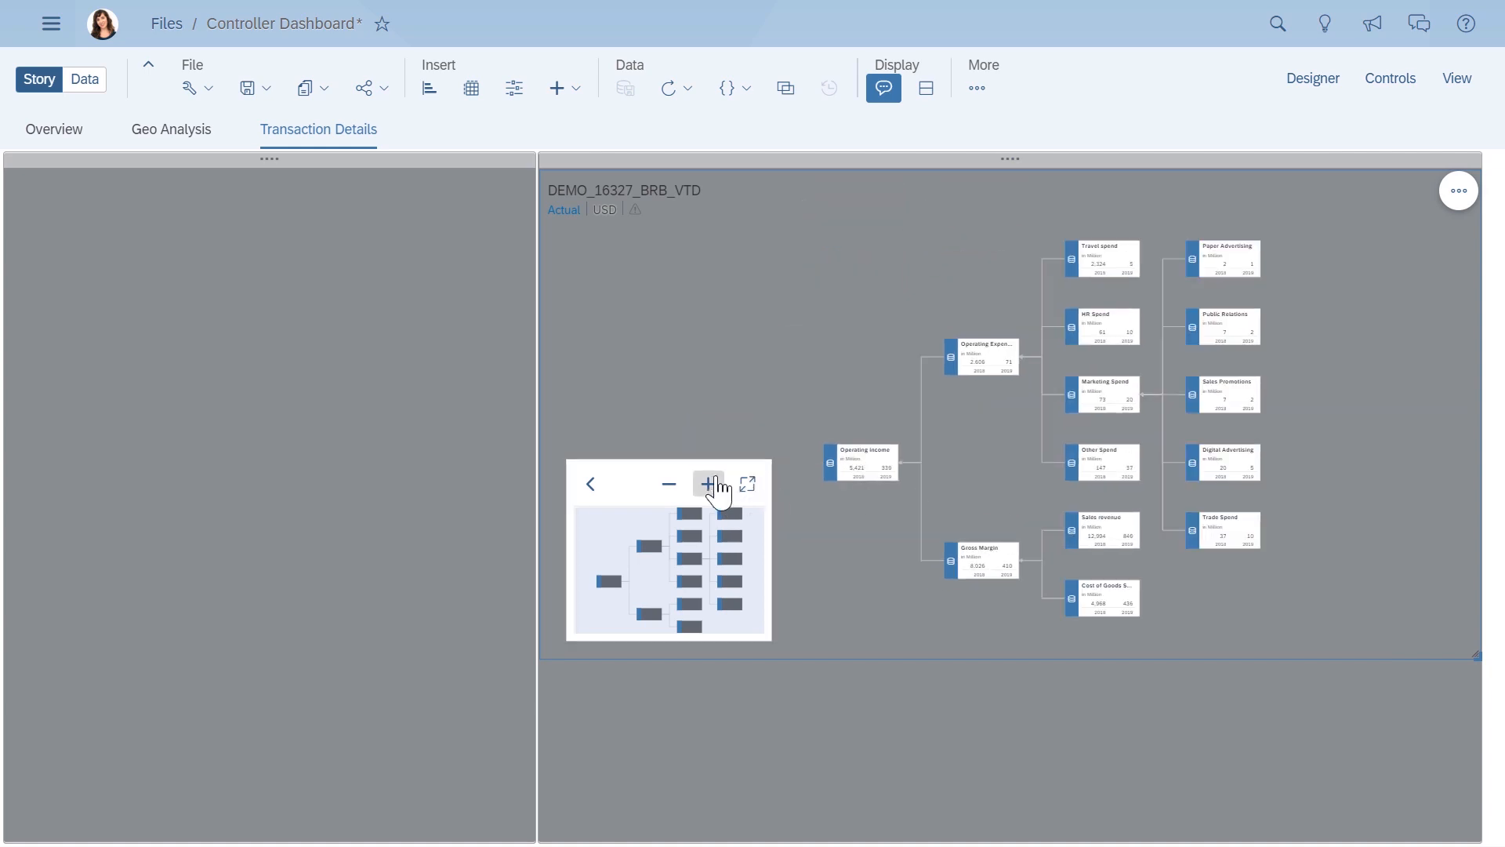
pyautogui.click(708, 484)
pyautogui.click(708, 483)
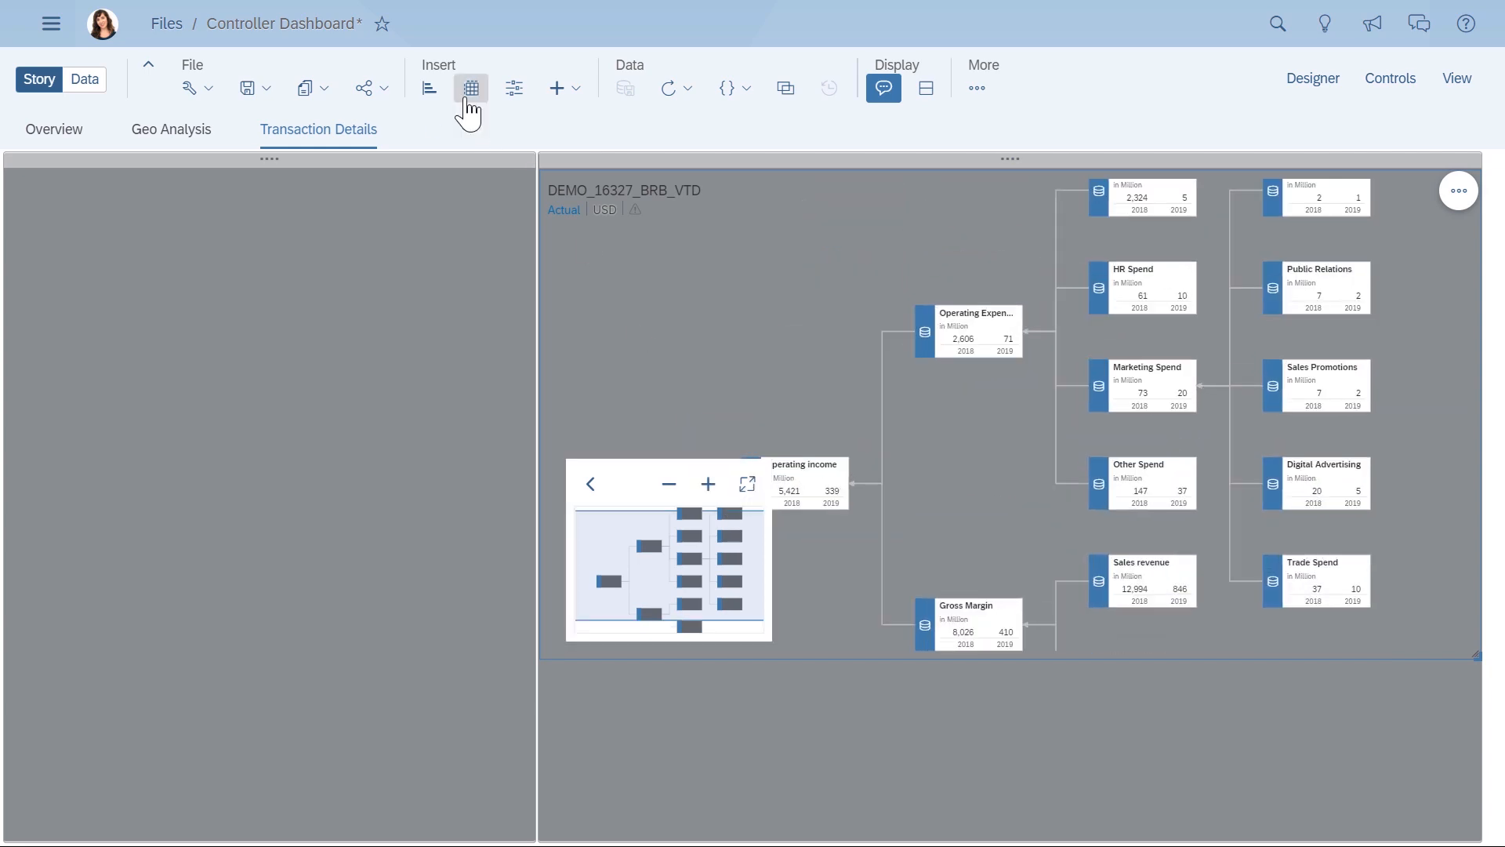
# - Insert a table based on DEMO_16327_controller_predictTable, move Account from rows to columns and remove Version from the columns
pyautogui.click(468, 99)
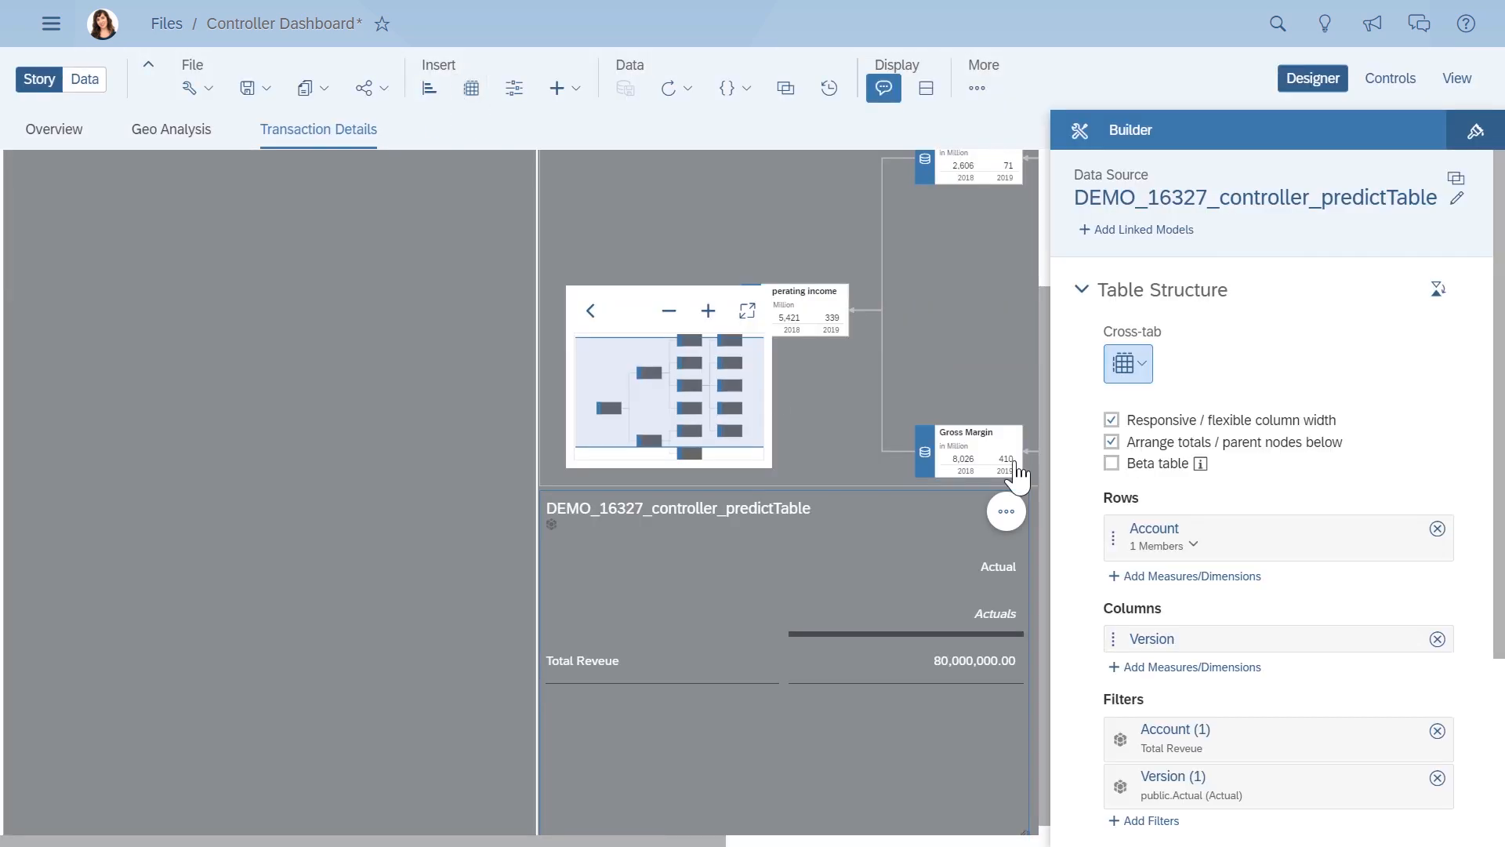
pyautogui.moveTo(1113, 538); pyautogui.dragTo(1123, 645)
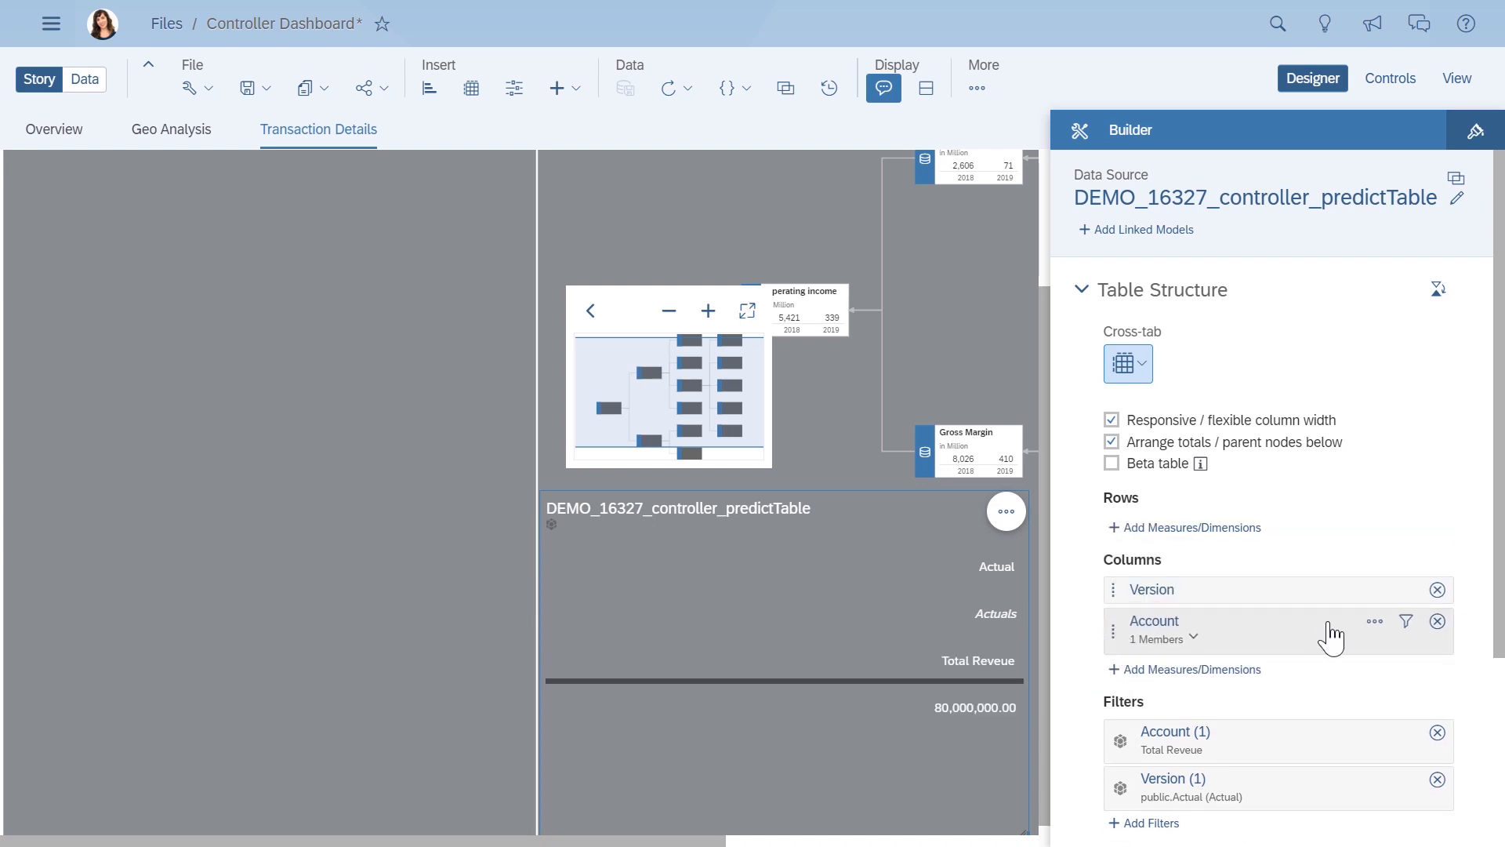
pyautogui.click(1437, 589)
# - Add Date, Region, Country, Customer, Product and Category as the table's row dimensions
pyautogui.click(1217, 530)
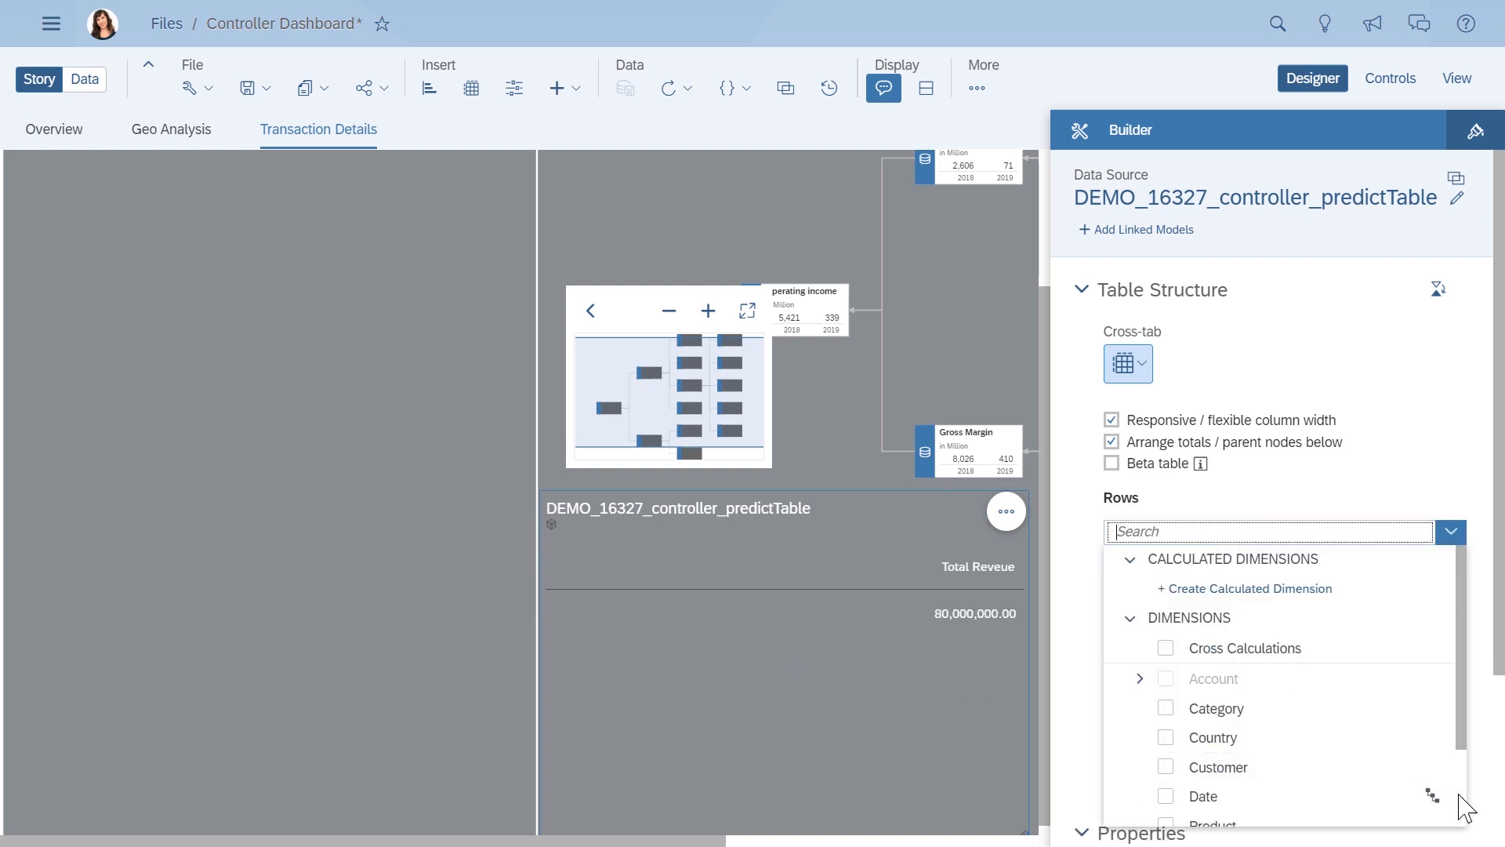
pyautogui.scroll(-3, 1437, 793)
pyautogui.click(1166, 750)
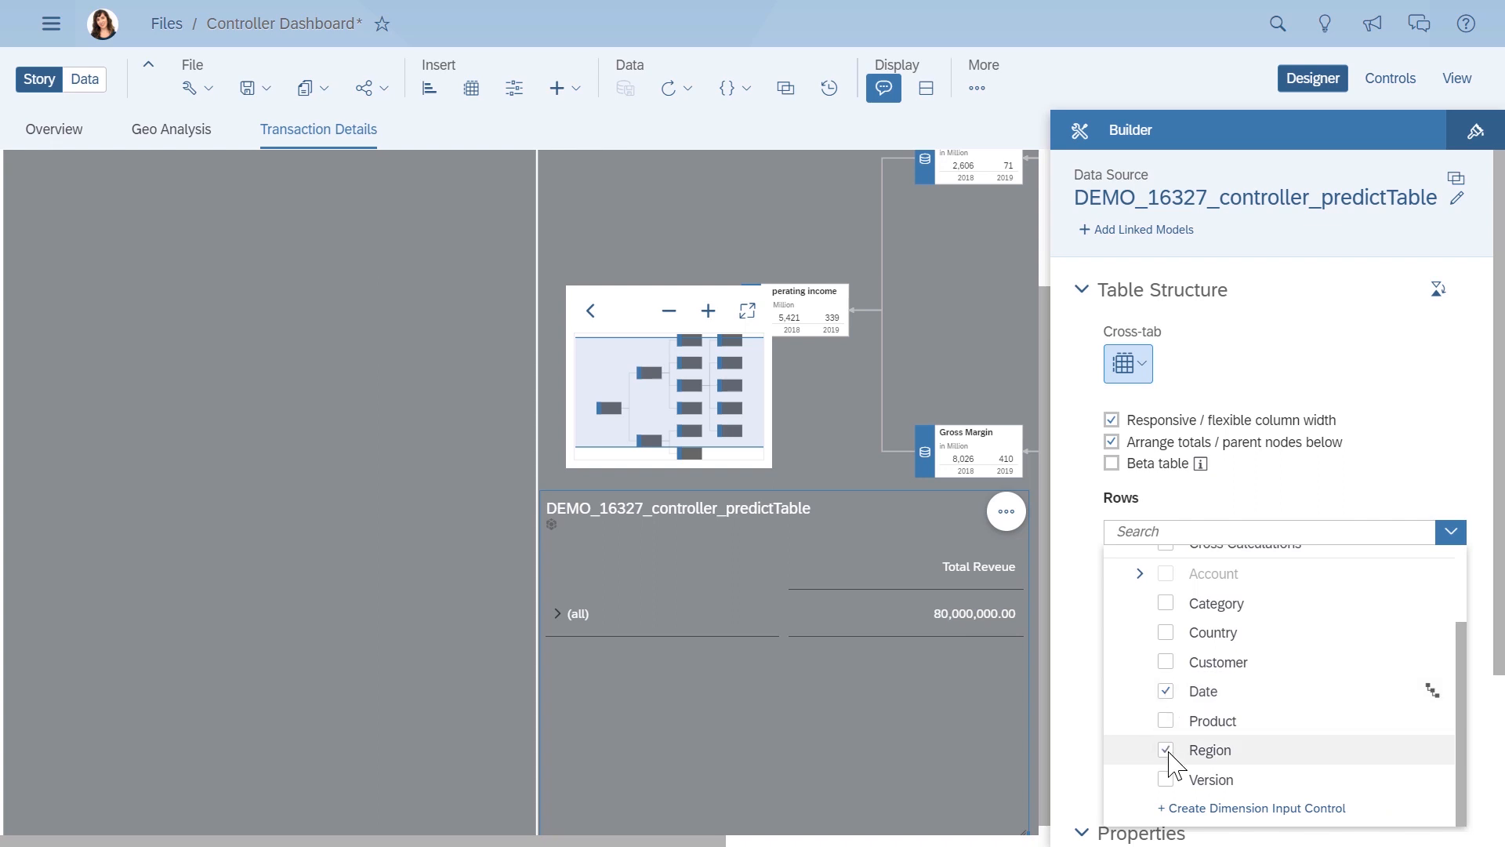
pyautogui.click(1166, 632)
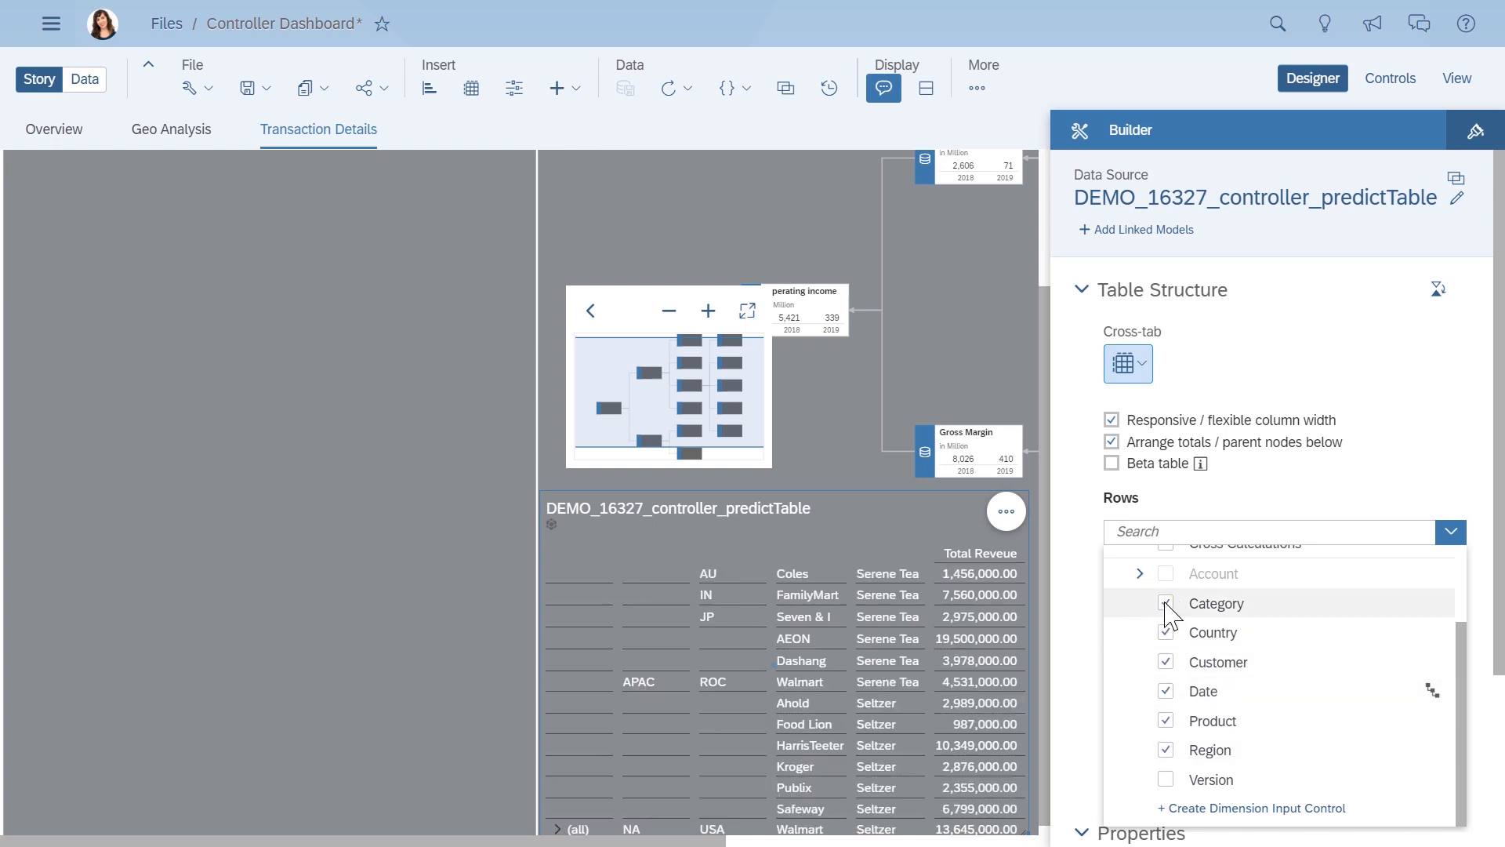
pyautogui.click(1094, 619)
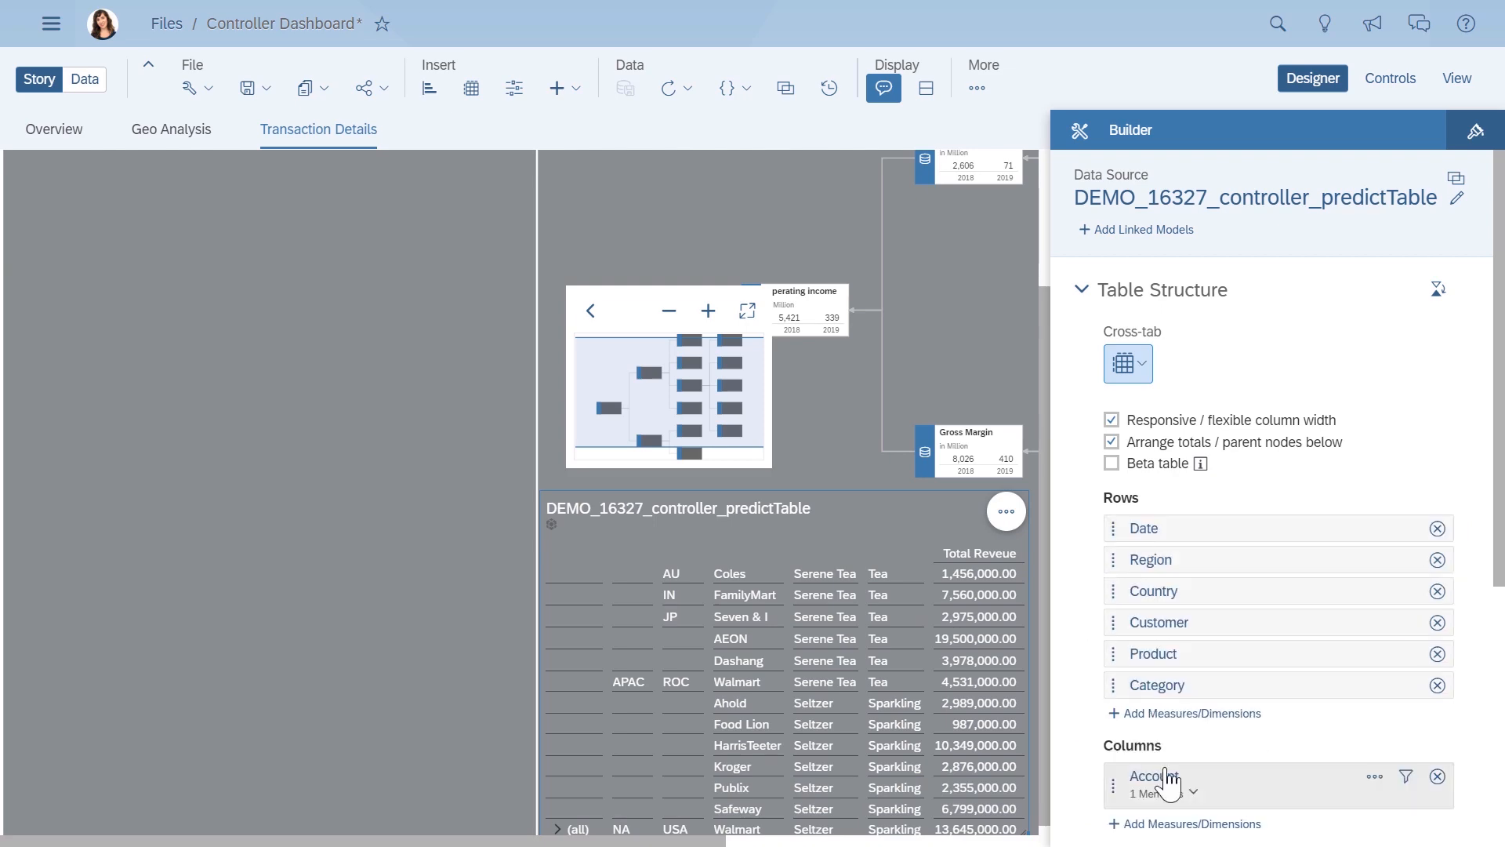
# - Set the table's Account filter to all members: Total Reveue, Cost of Sale and Volume
pyautogui.click(1406, 778)
pyautogui.click(341, 381)
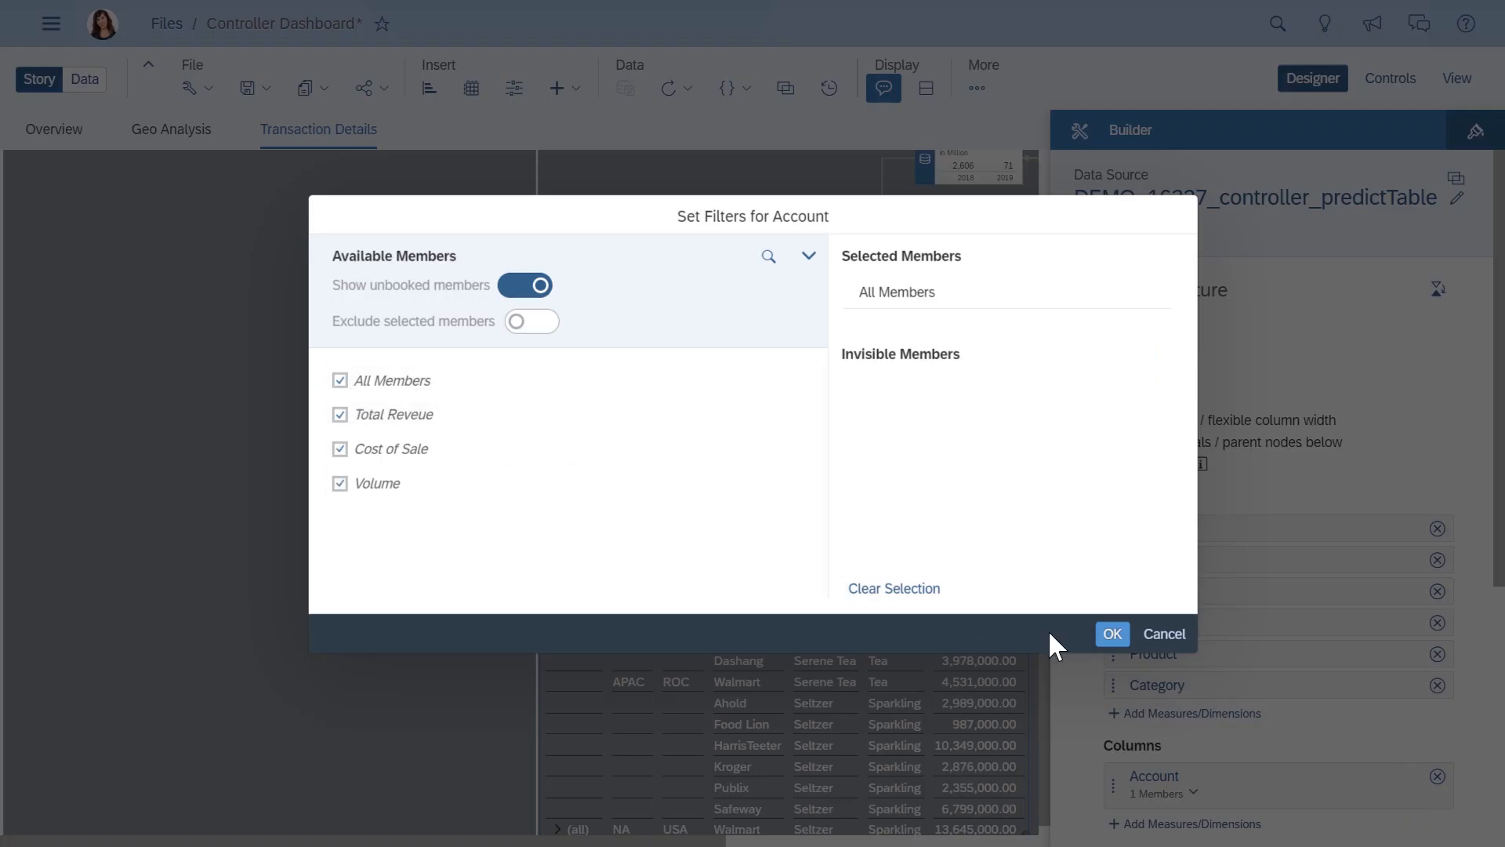
pyautogui.click(1108, 632)
# - Widen the predicted revenue table to the full lane width and save the story
pyautogui.click(1286, 87)
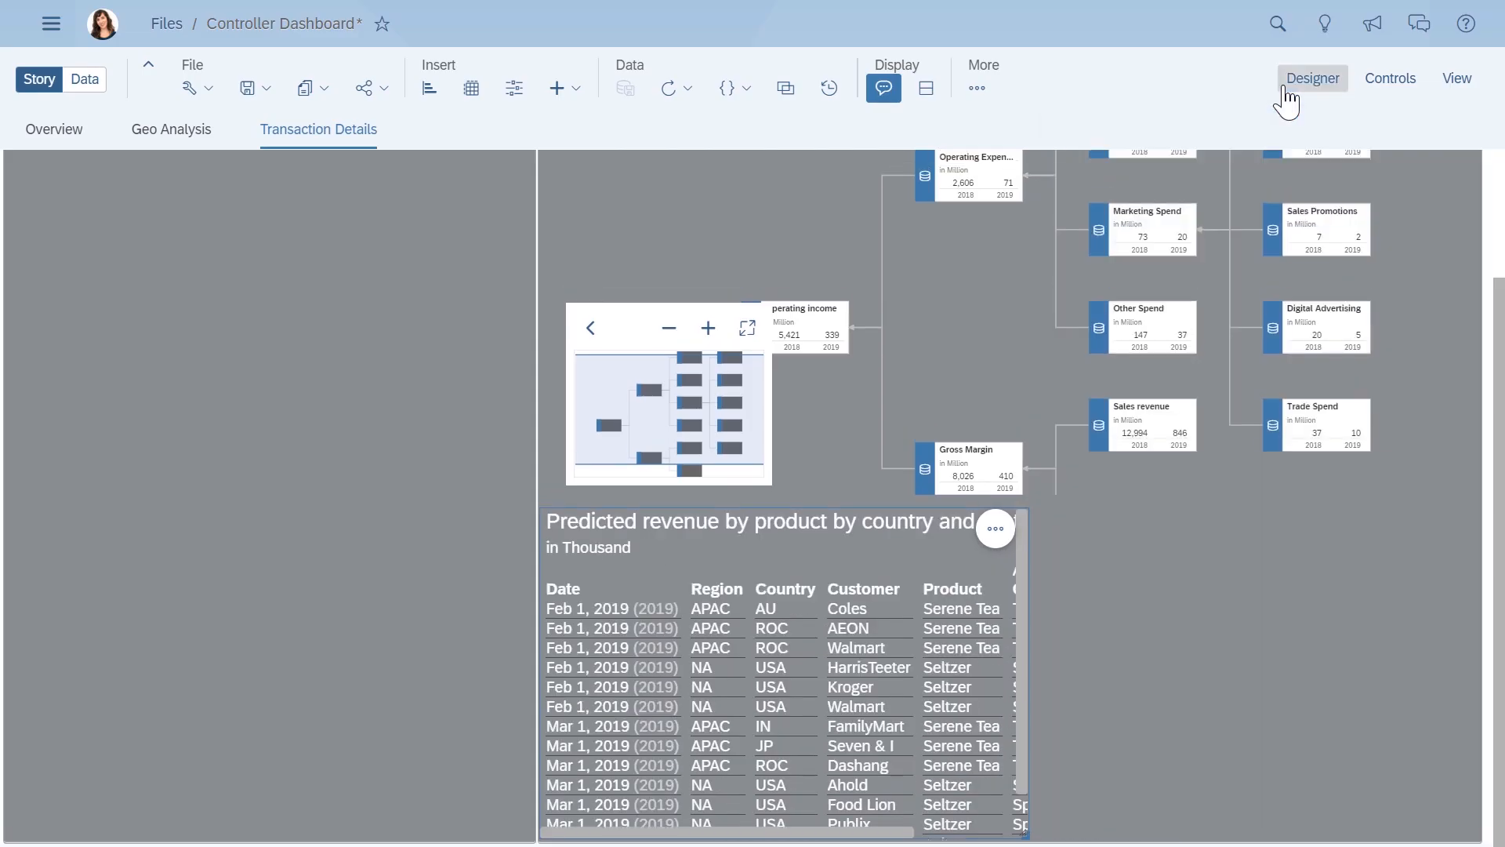
pyautogui.moveTo(1064, 825); pyautogui.dragTo(1478, 835)
pyautogui.click(1504, 224)
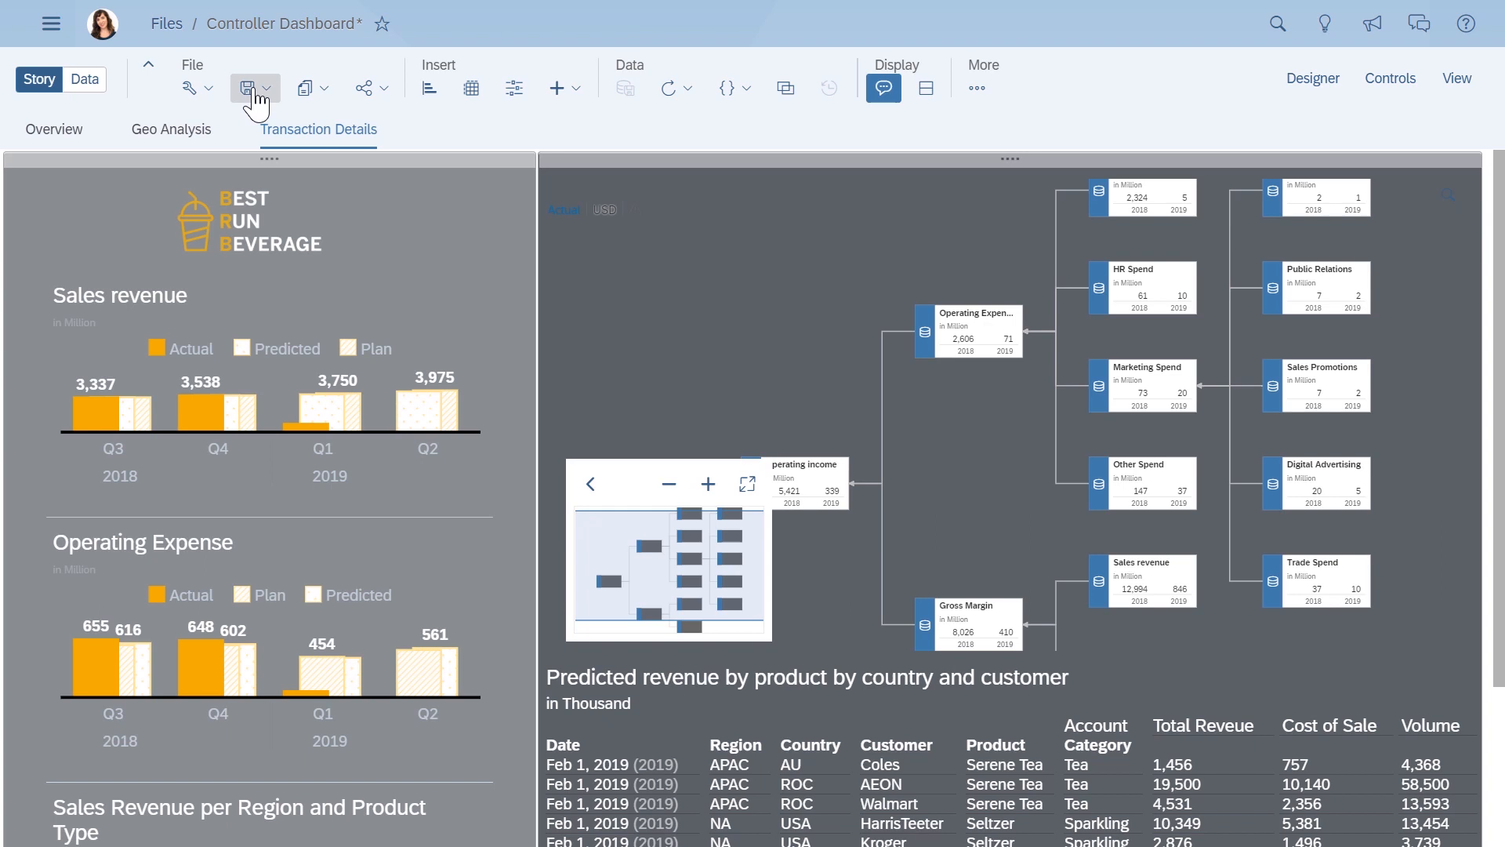
pyautogui.click(254, 94)
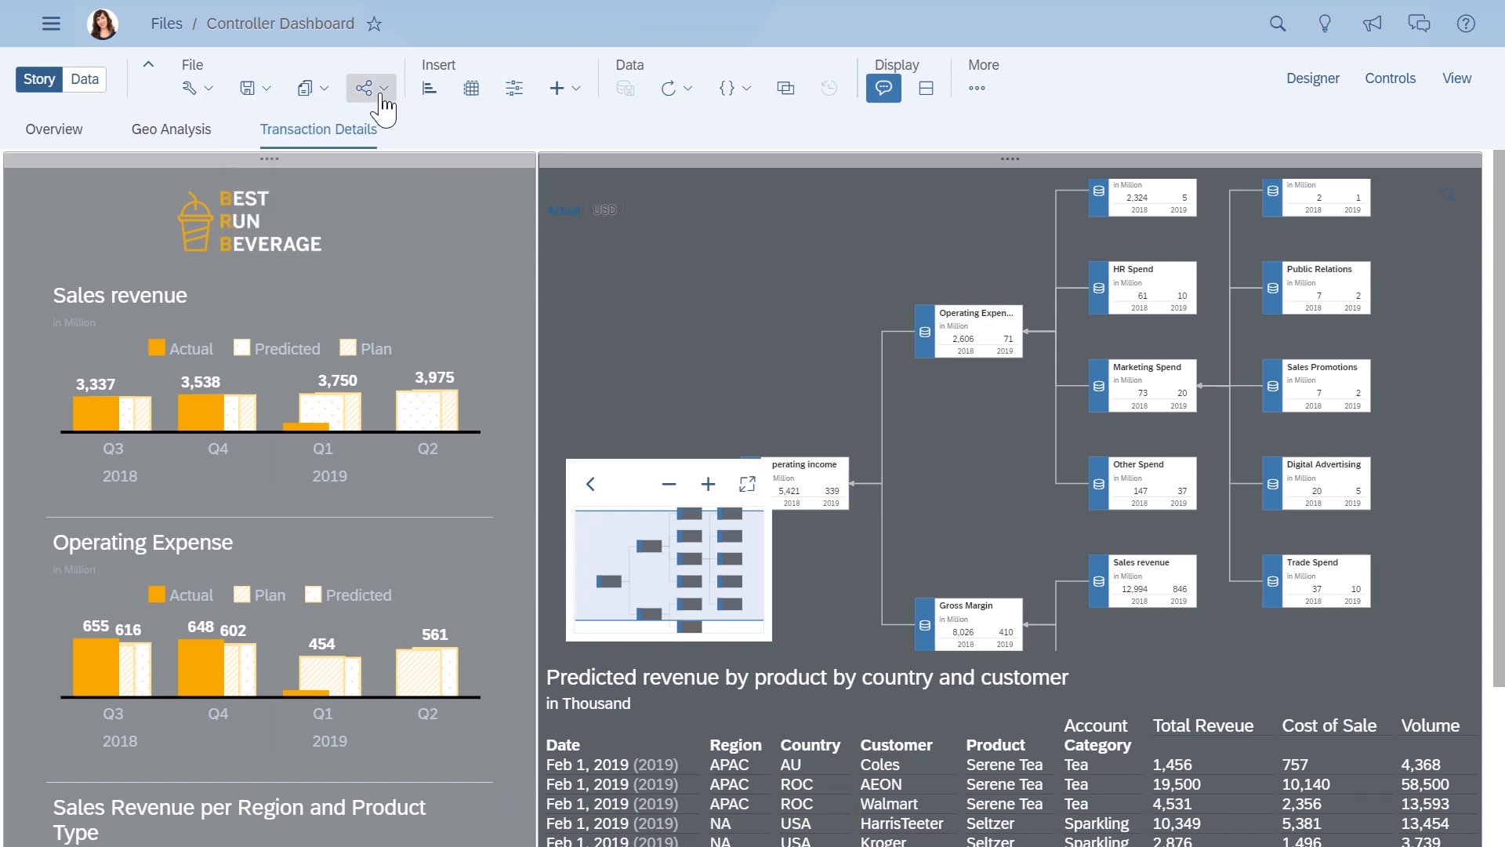
# - Share the story with one colleague from the member list, granting View access, and close the sharing dialog
pyautogui.click(366, 88)
pyautogui.click(387, 125)
pyautogui.click(838, 428)
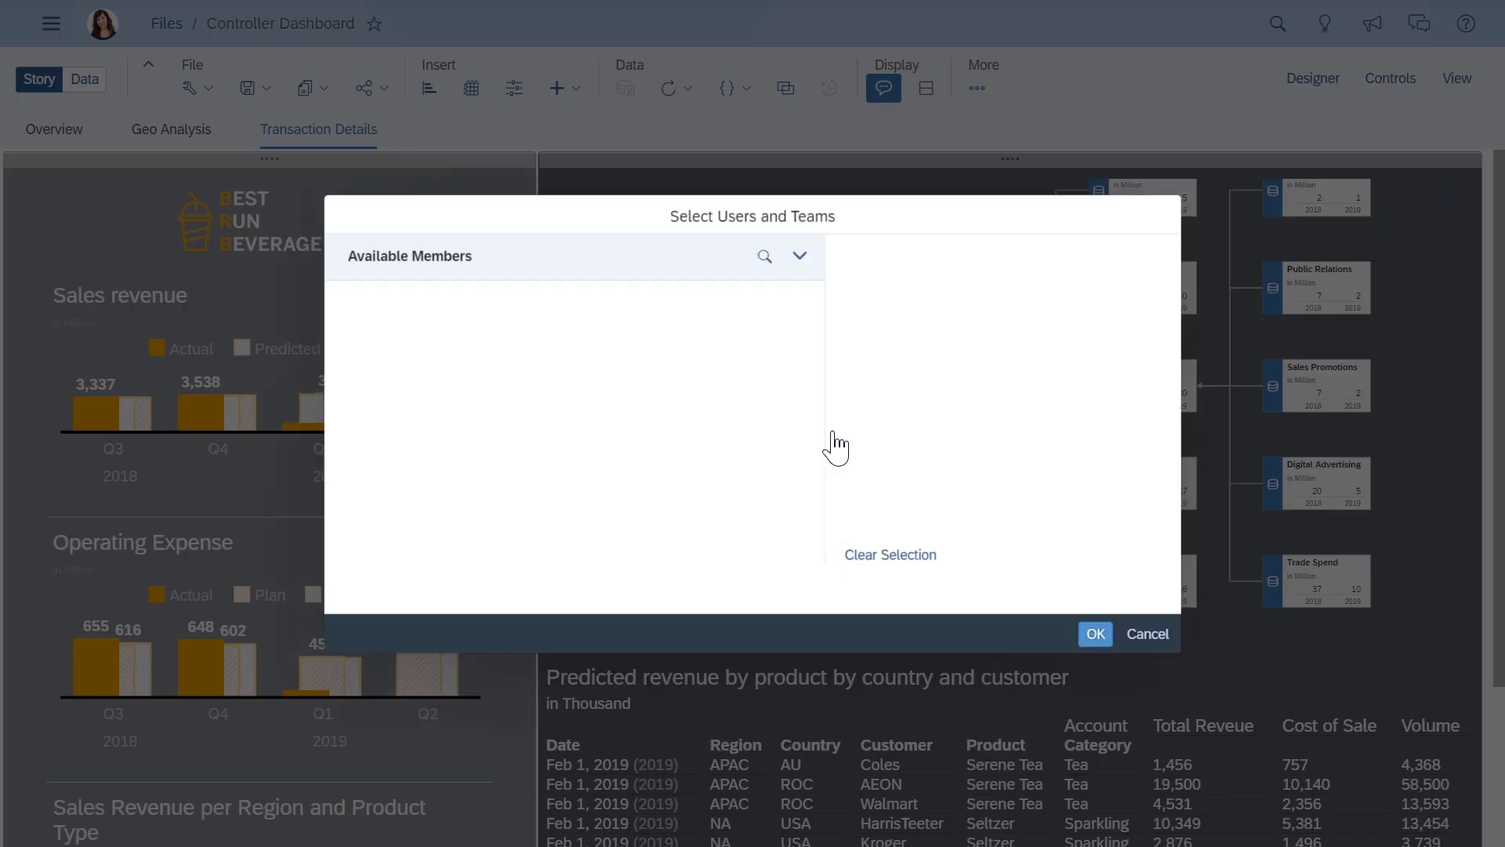
pyautogui.scroll(-5, 452, 534)
pyautogui.click(356, 544)
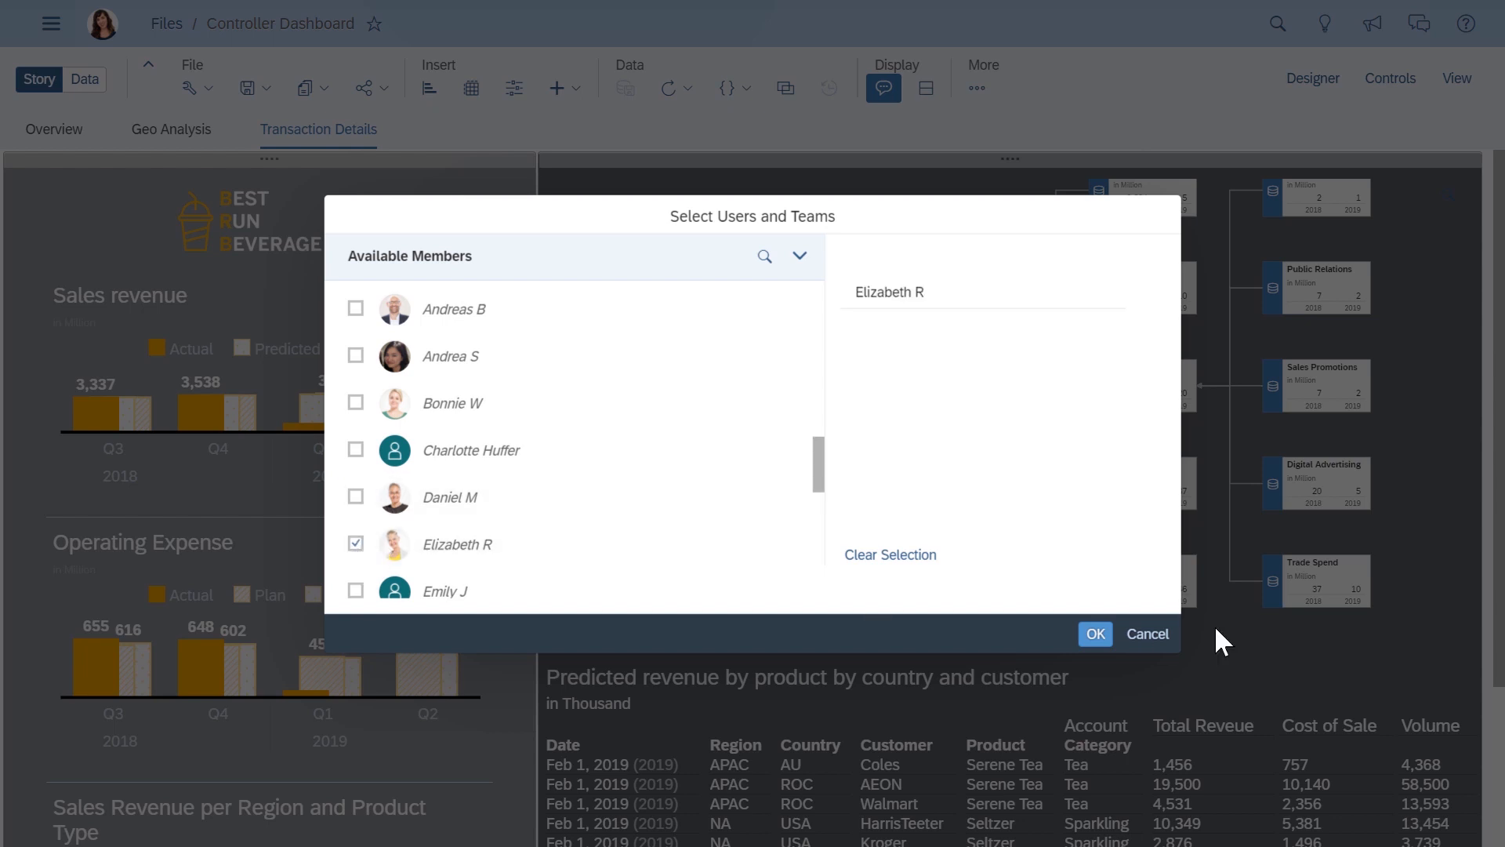
pyautogui.click(1098, 635)
pyautogui.click(529, 549)
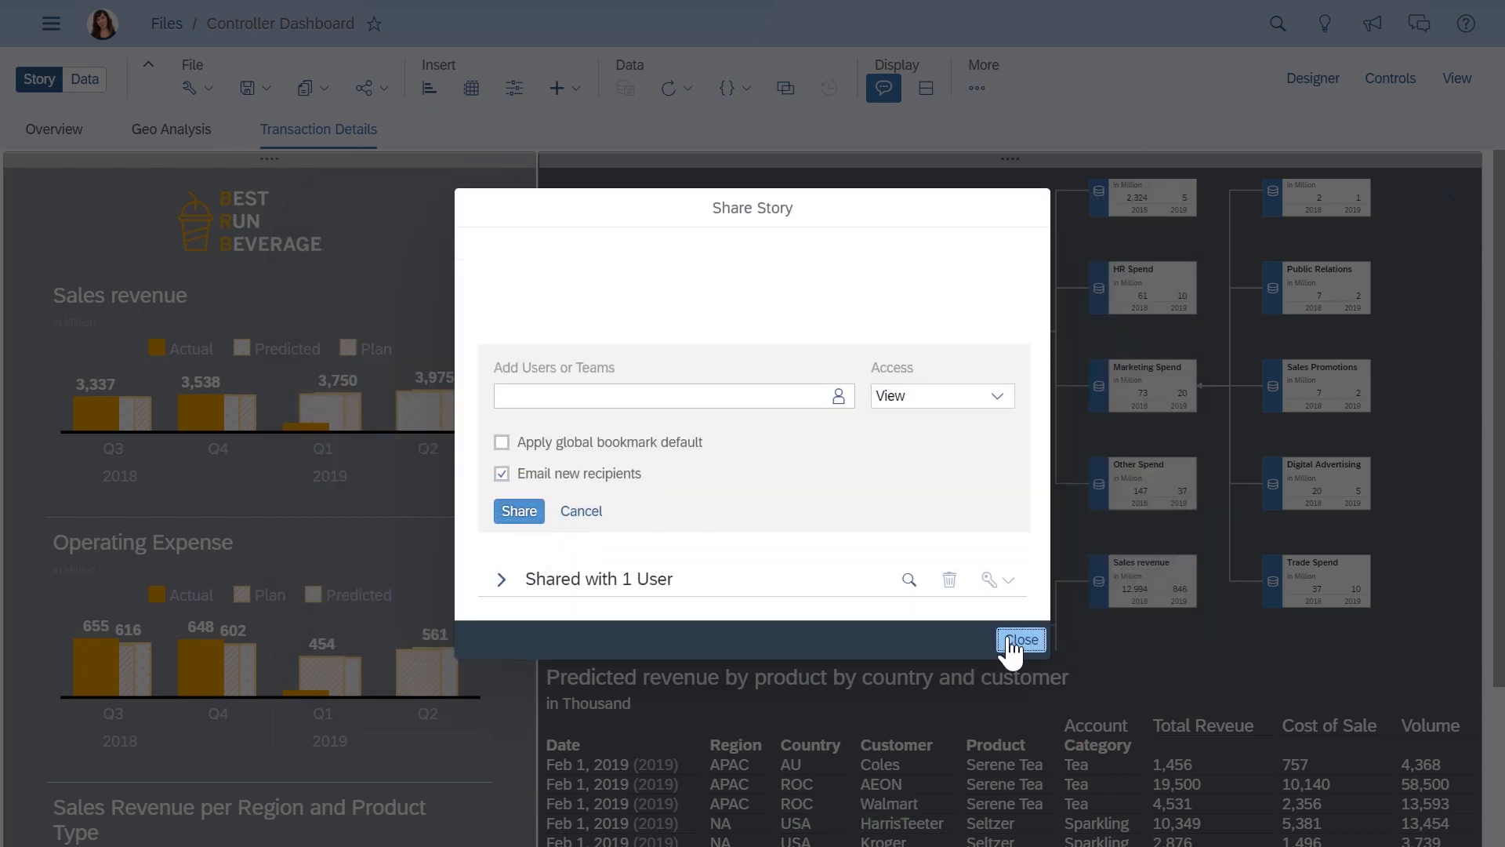
pyautogui.click(1020, 640)
# - Review the finished Overview, Geo Analysis and Transaction Details pages in turn
pyautogui.click(52, 129)
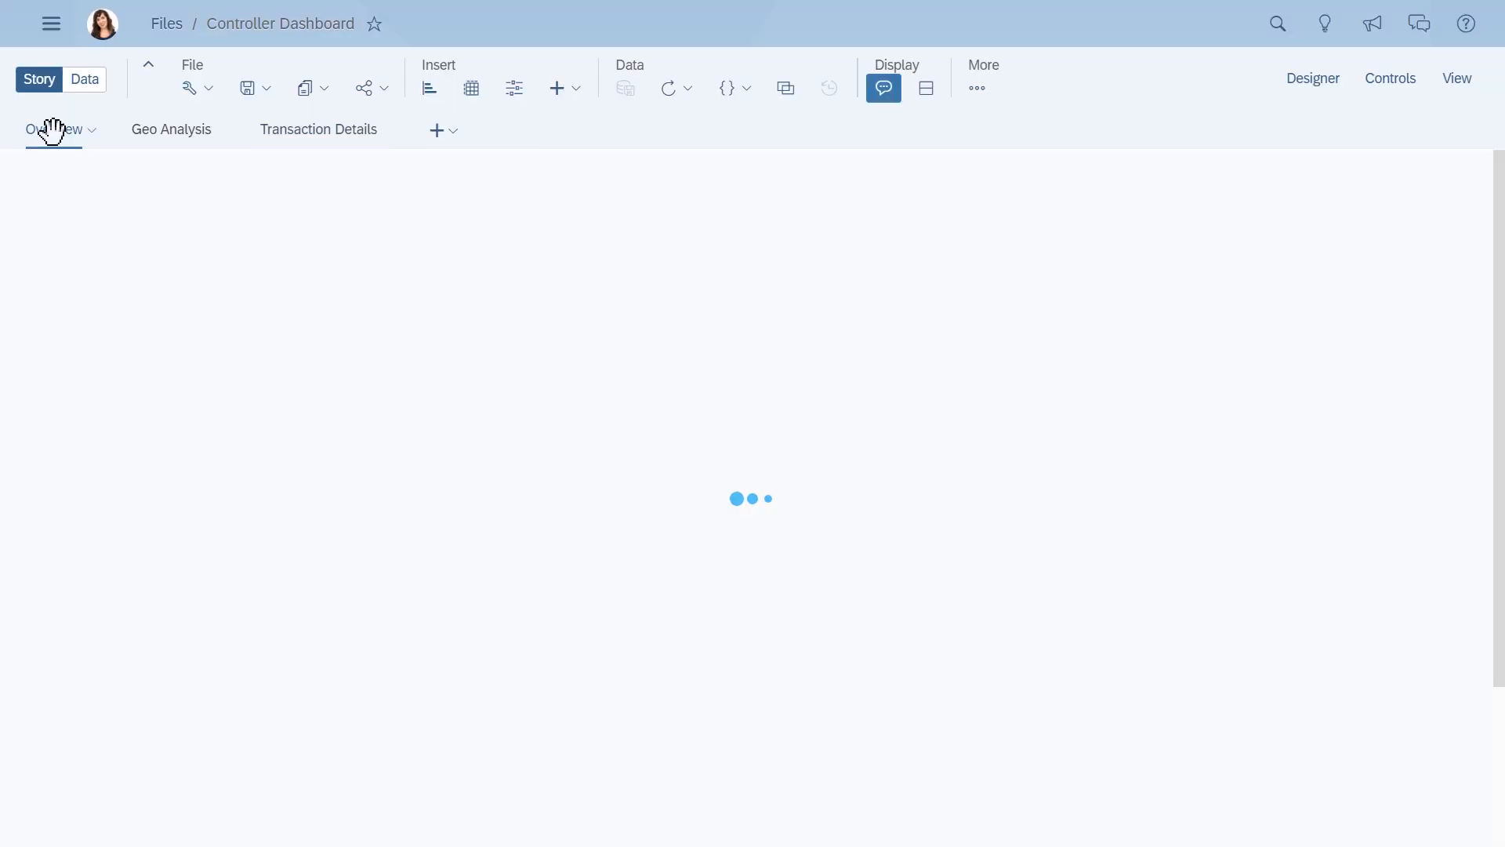
pyautogui.click(141, 130)
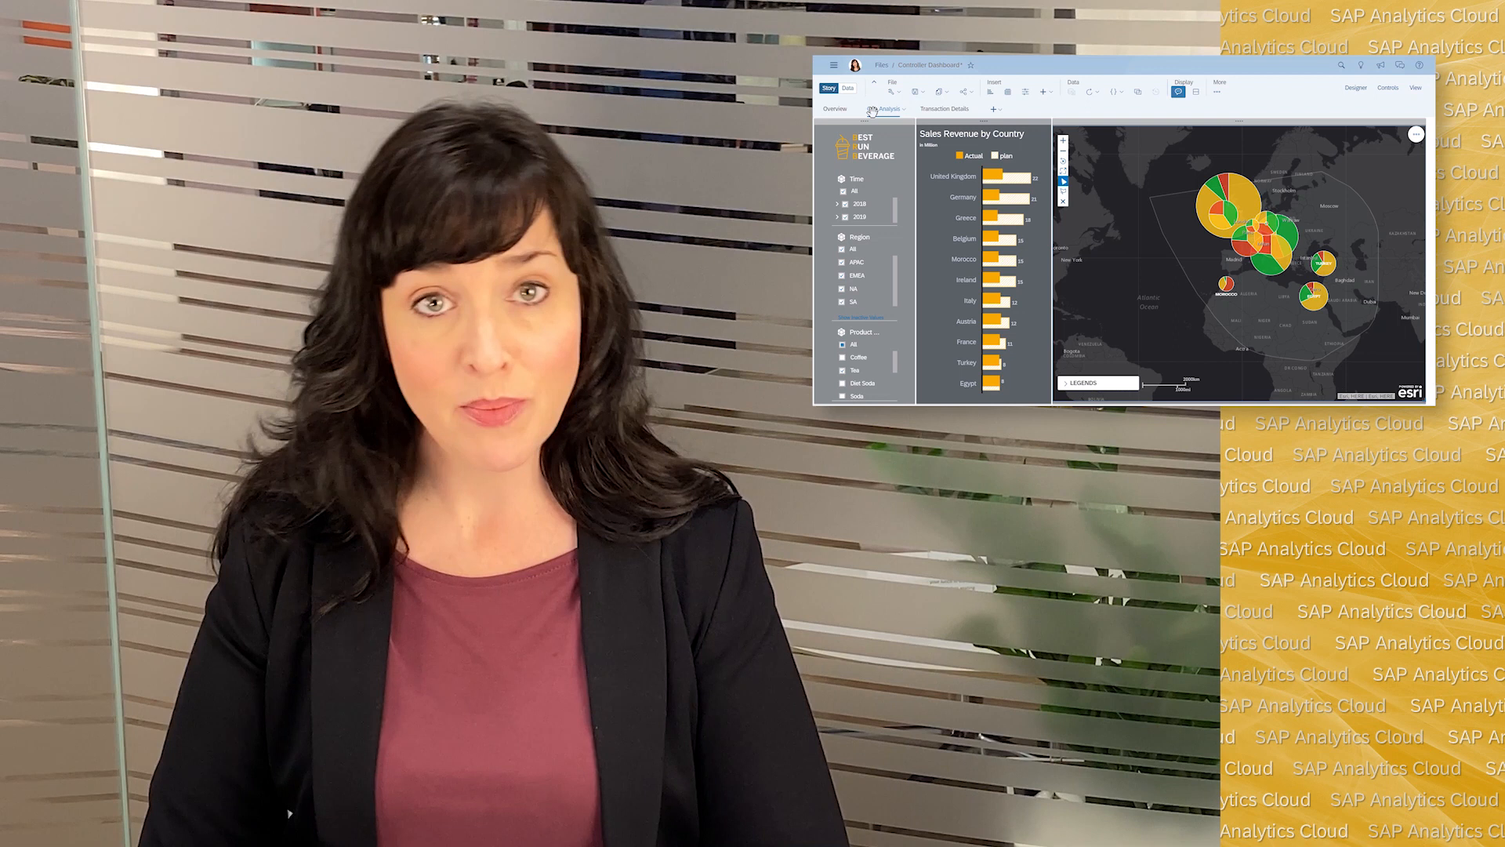
pyautogui.click(947, 110)
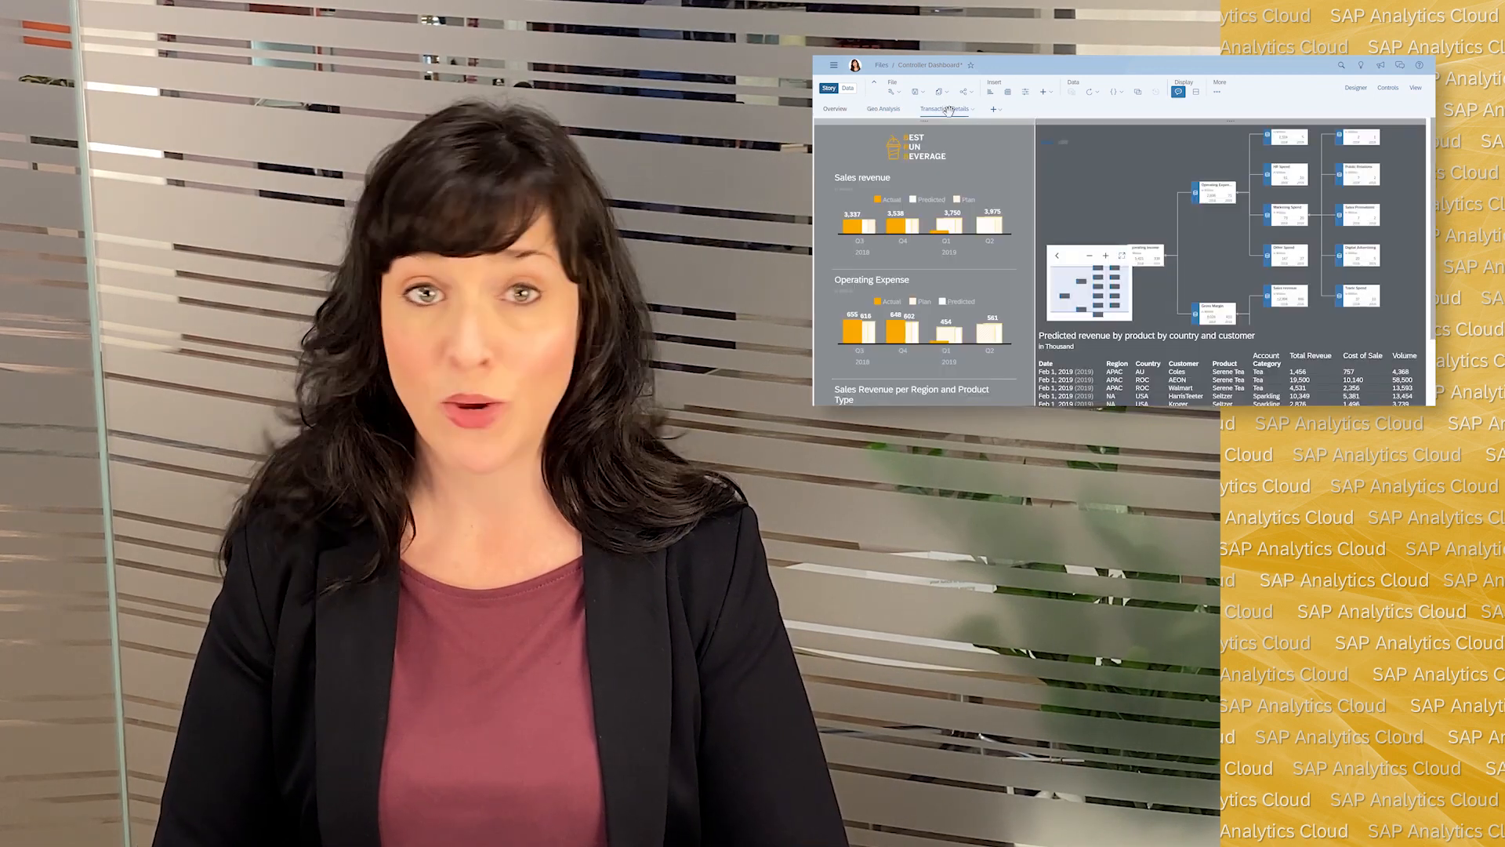